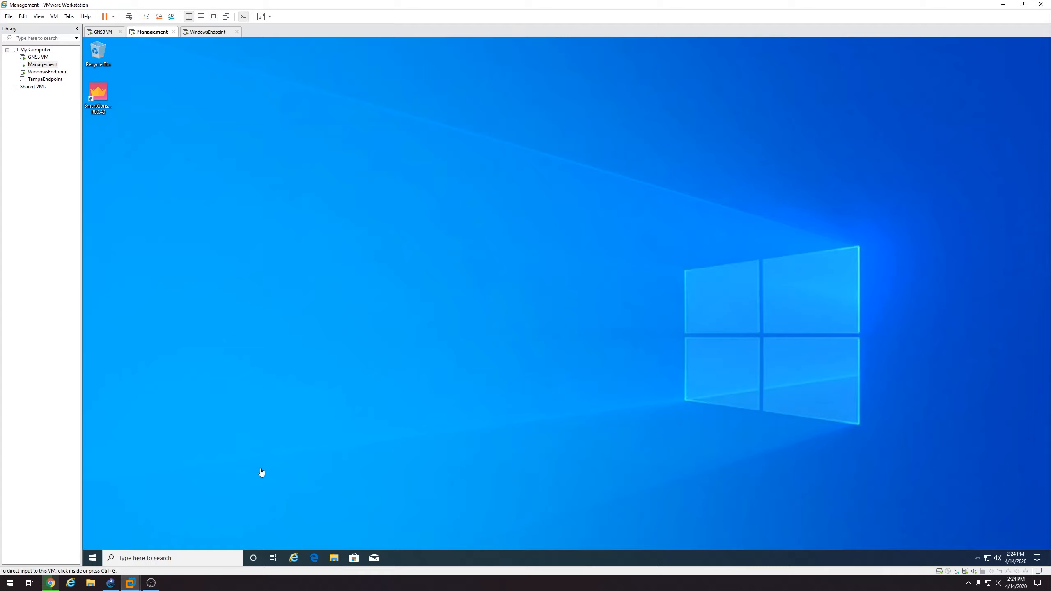
Click into the Management VM's console so it captures keyboard and mouse
left_click(393, 408)
Launch SmartConsole, log in to server 10.0.0.100, and open the Management server's properties
double_click(107, 103)
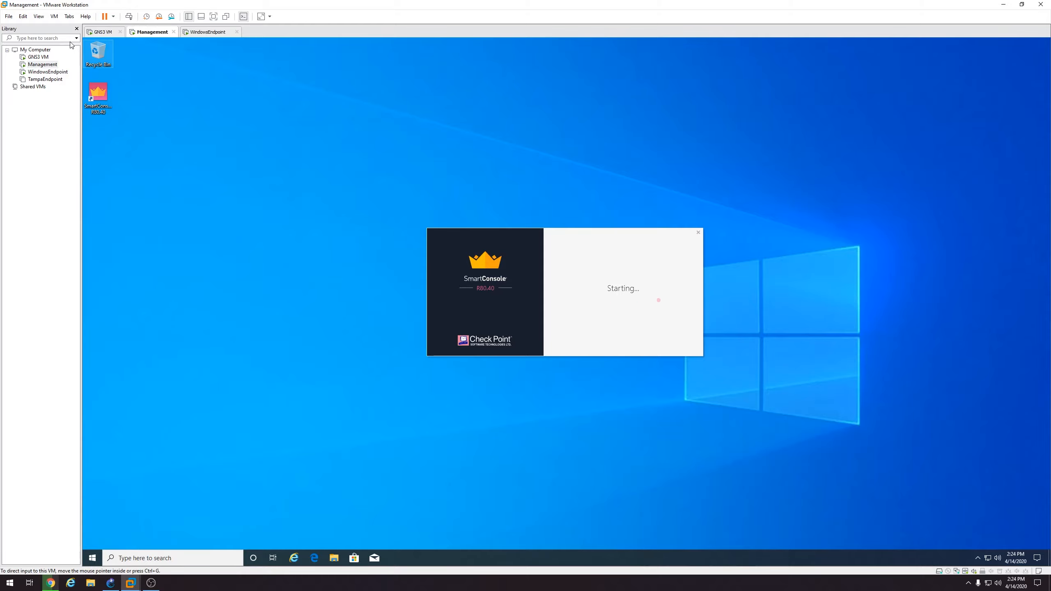
left_click(76, 28)
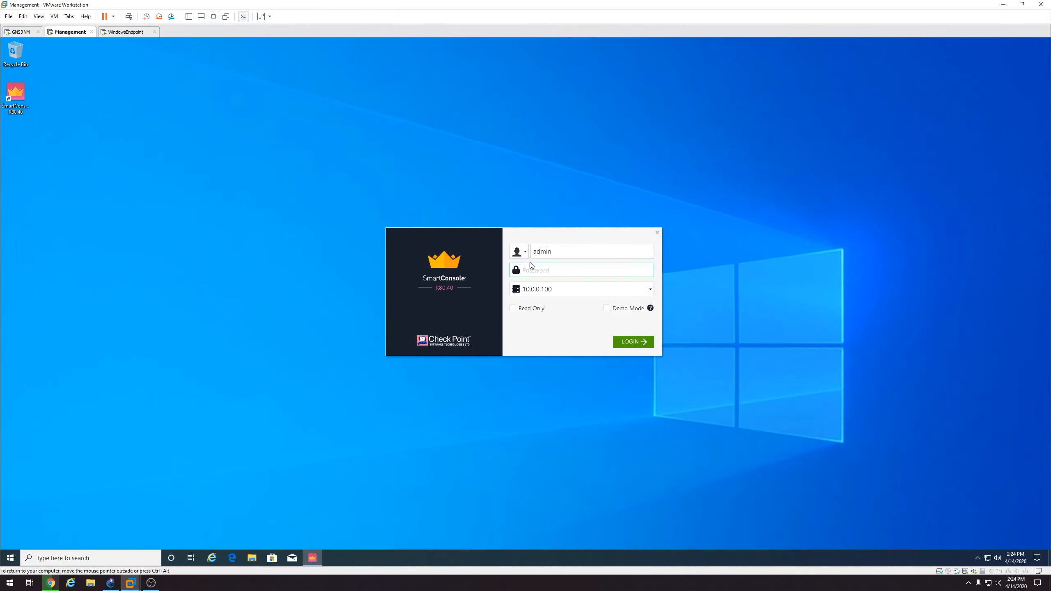
type("vpn123")
left_click(626, 342)
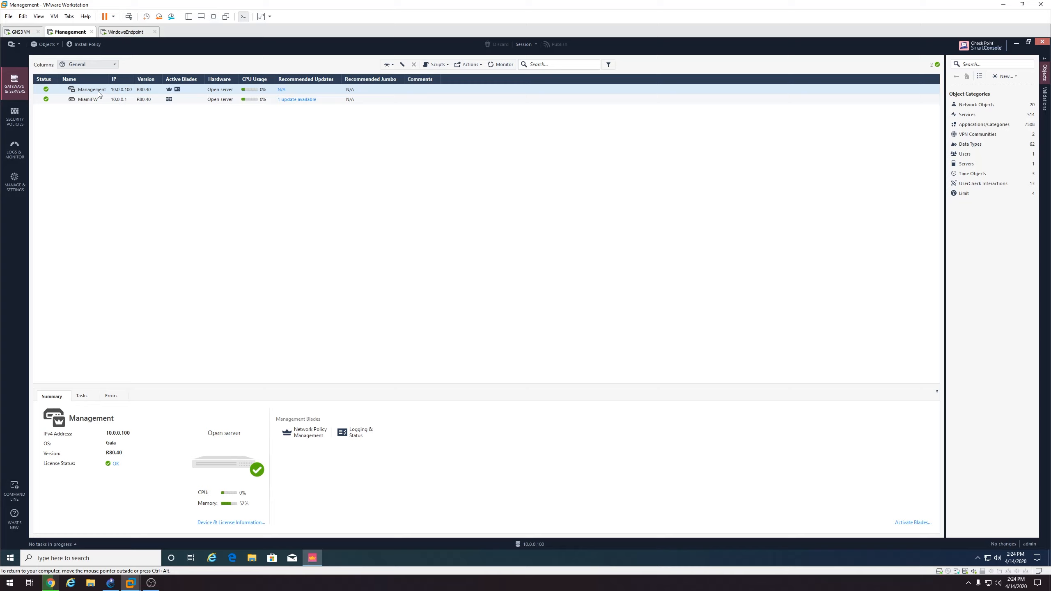
double_click(99, 95)
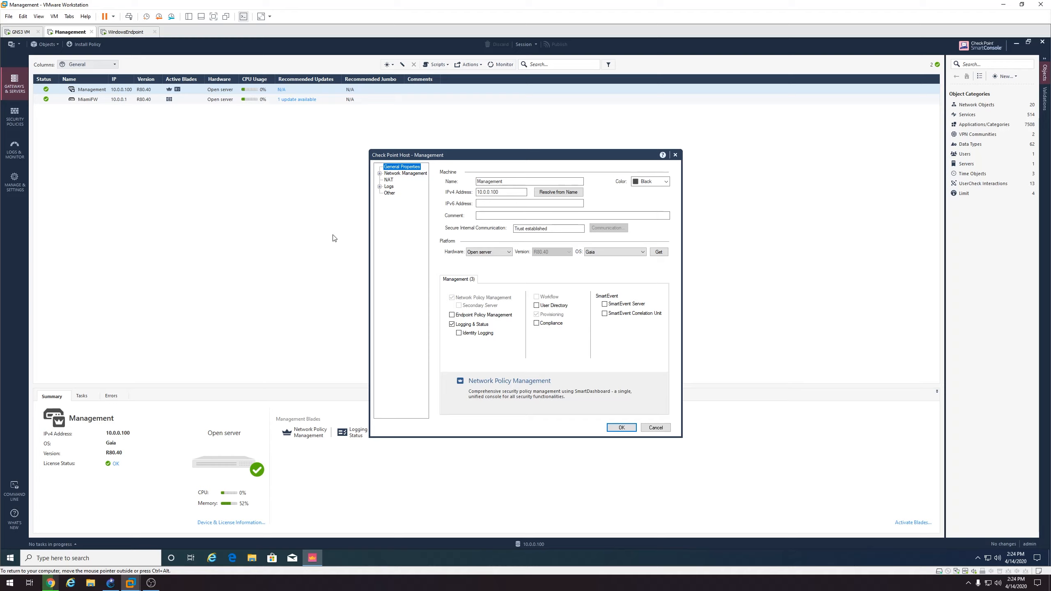
Tick Endpoint Policy Management on the Management host, accept the database warning, and save
left_click(469, 317)
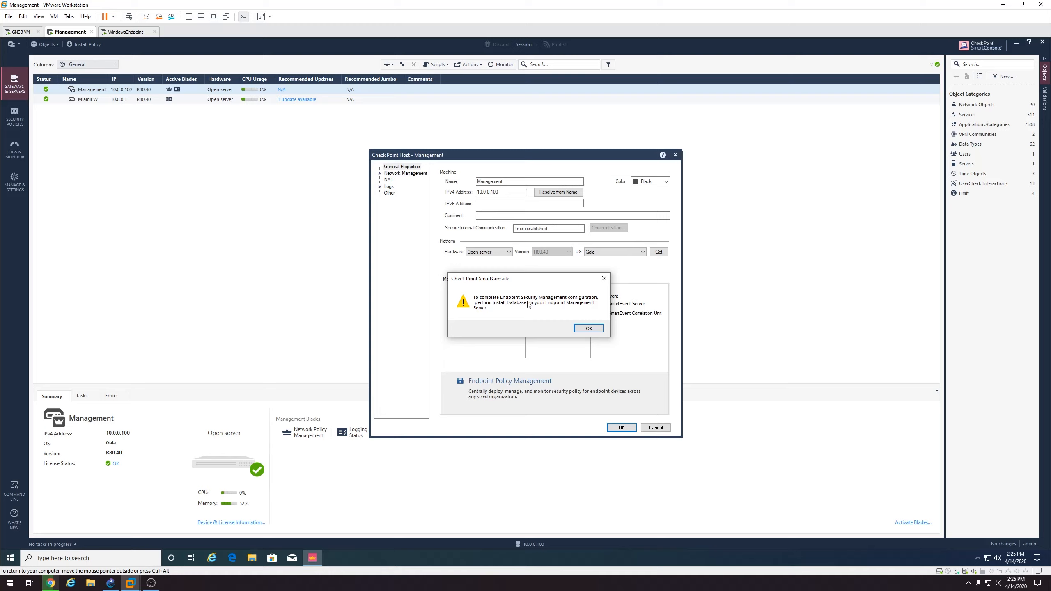
left_click(584, 329)
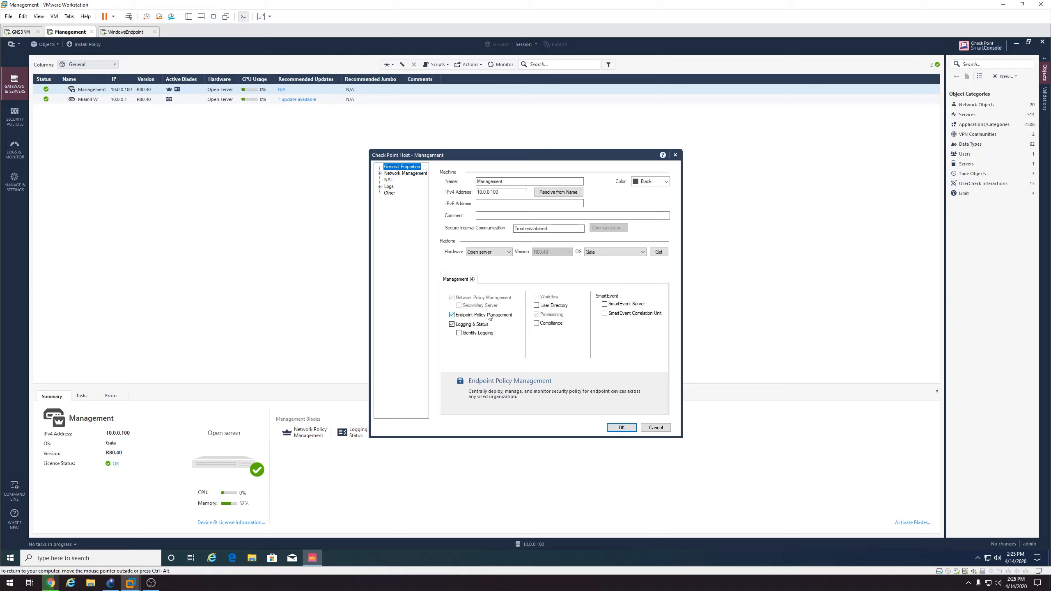
left_click(627, 429)
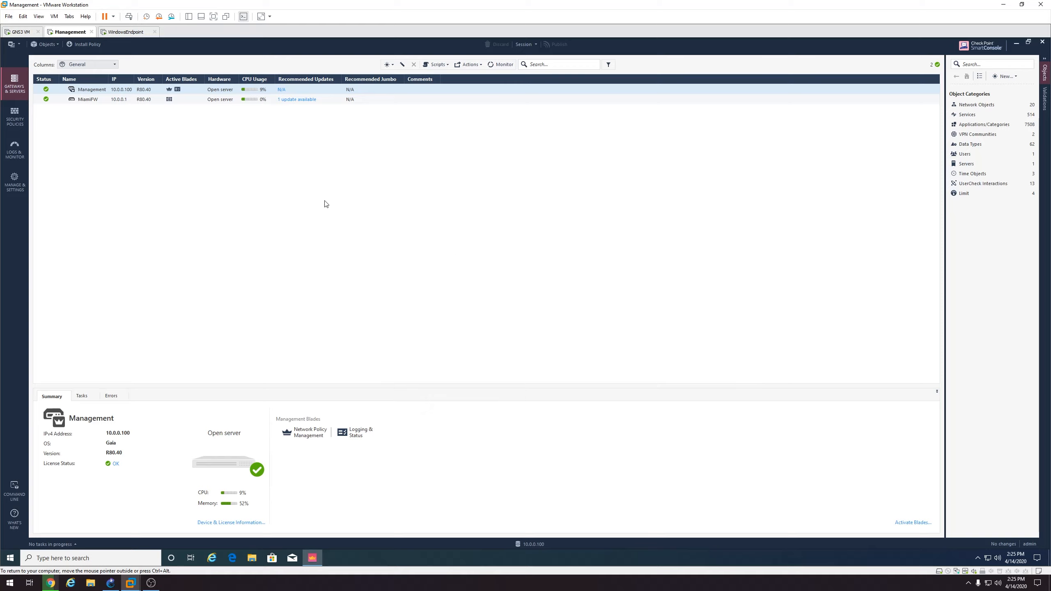
Install the database on Management, publishing session 'Endpoint Policy Management' described 'Enable of the blade'
left_click(15, 45)
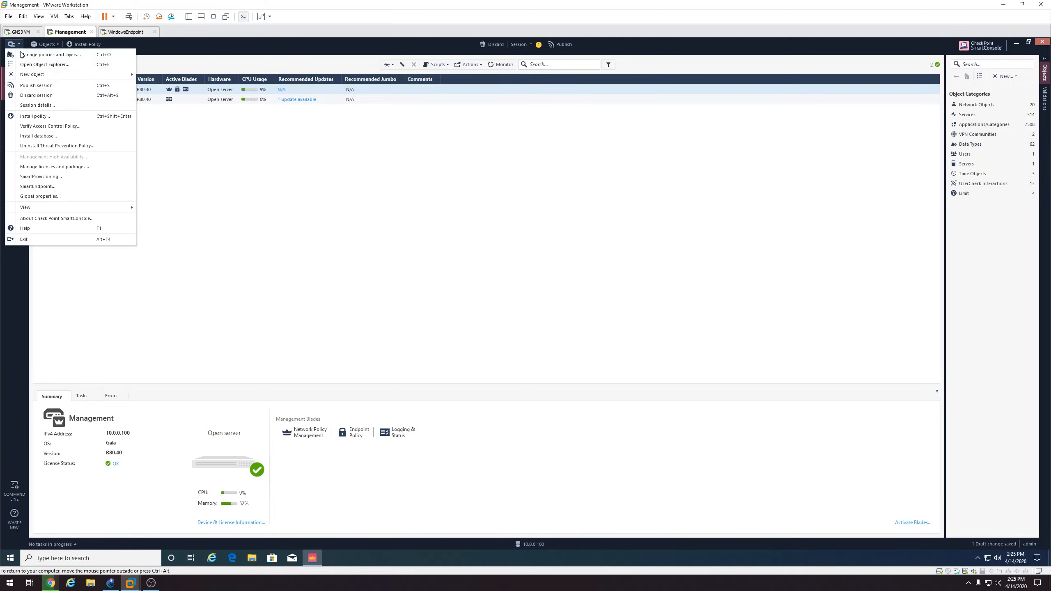
left_click(39, 138)
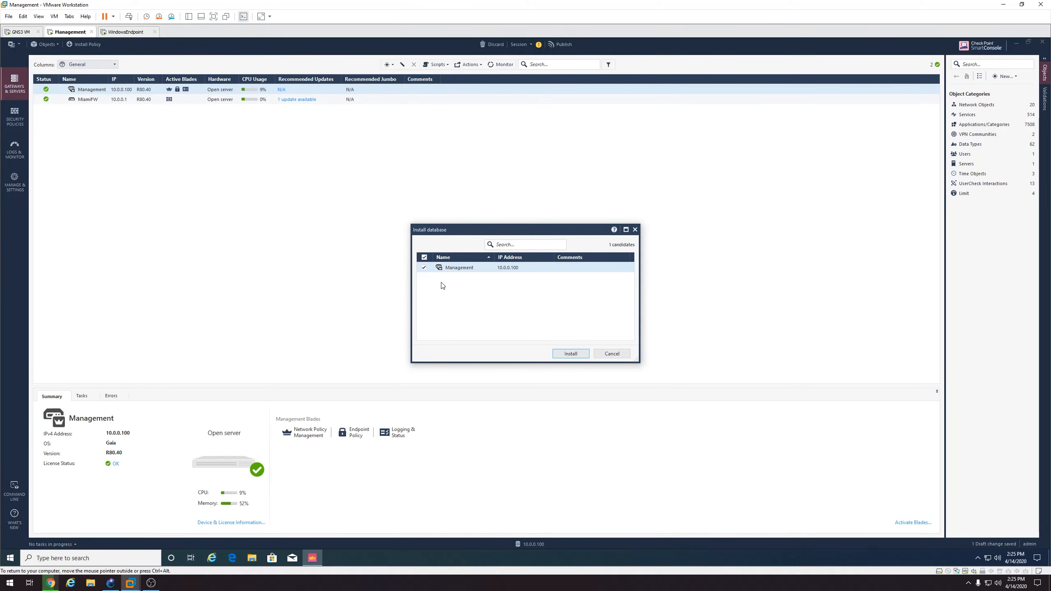
left_click(571, 353)
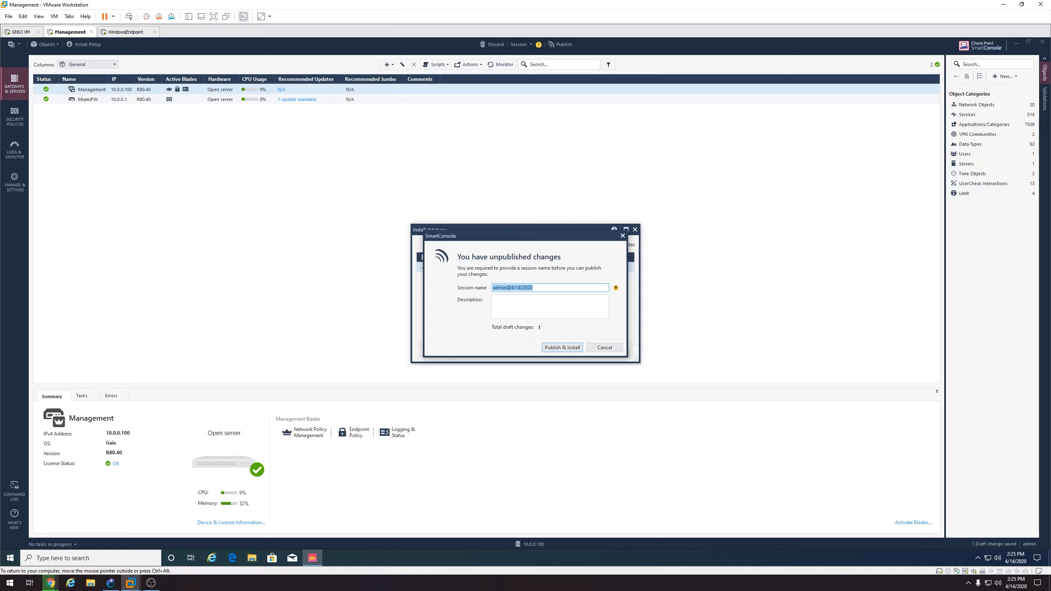
type("Endpoint Policy Management")
key("Tab")
type("Enable")
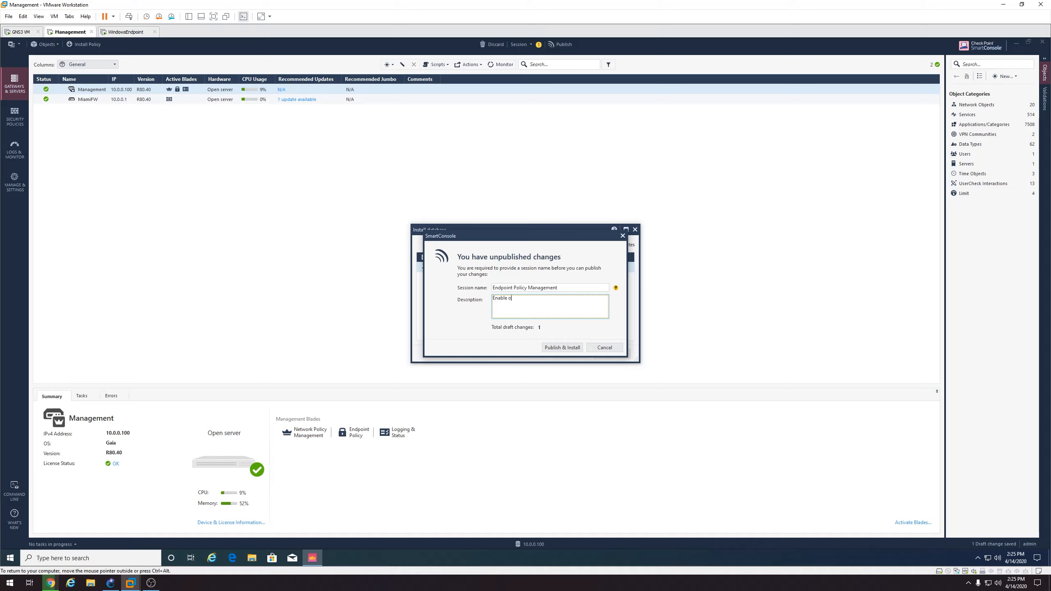
type(" of the blade")
left_click(561, 347)
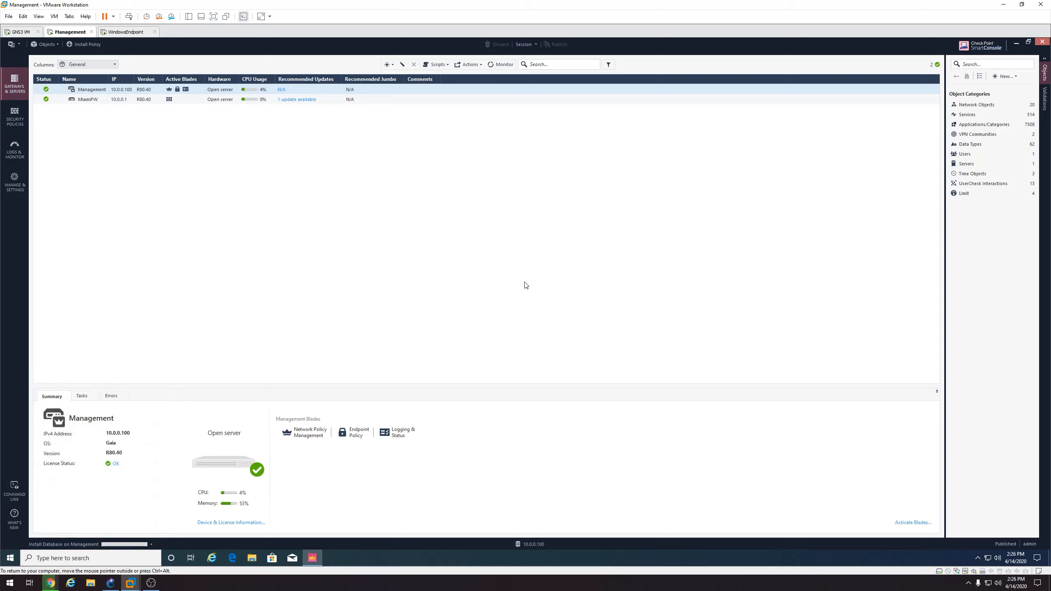
Check in Recent Tasks that the database install succeeded, then close SmartConsole
left_click(124, 544)
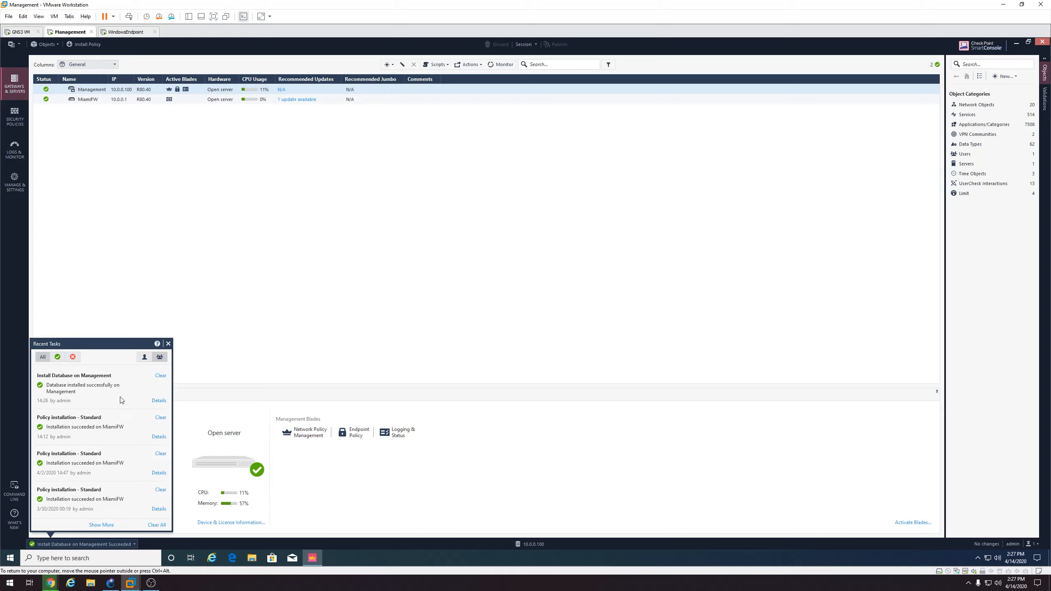
left_click(169, 344)
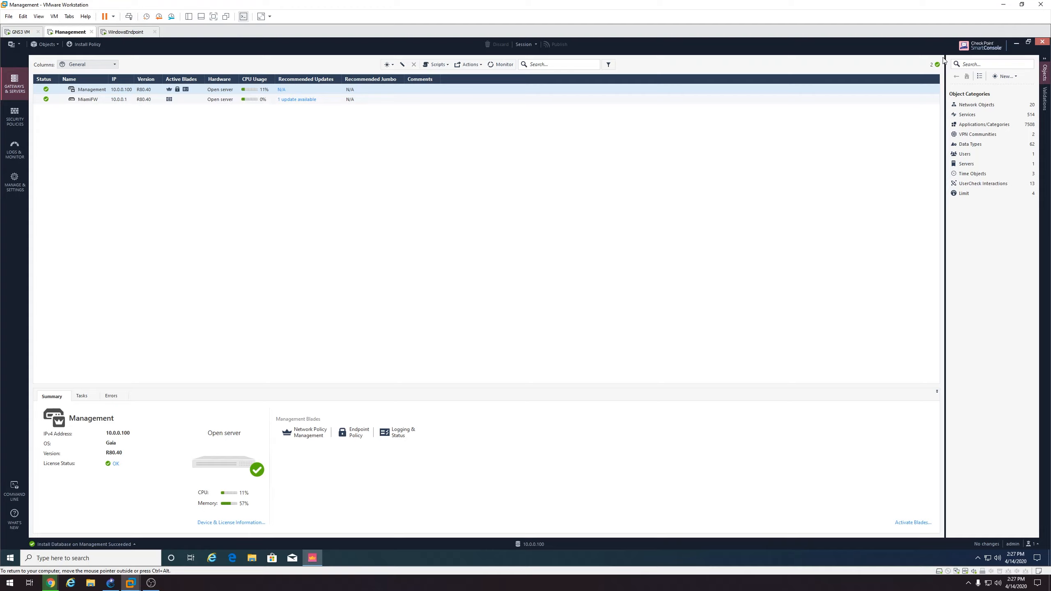
left_click(1042, 42)
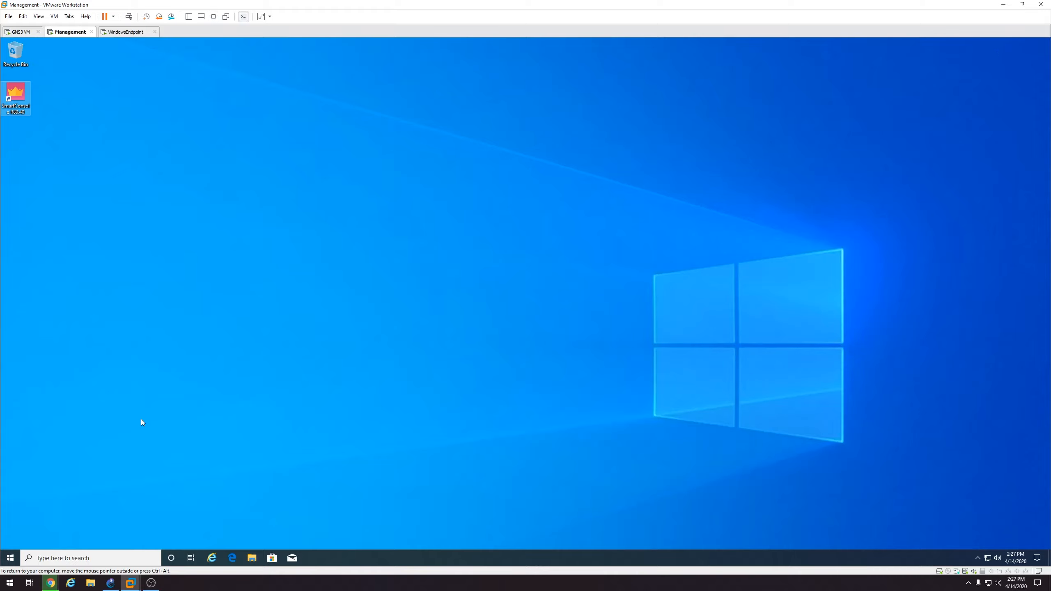
Launch SmartEndpoint R80.40 from Start search and pin it to the taskbar
left_click(11, 557)
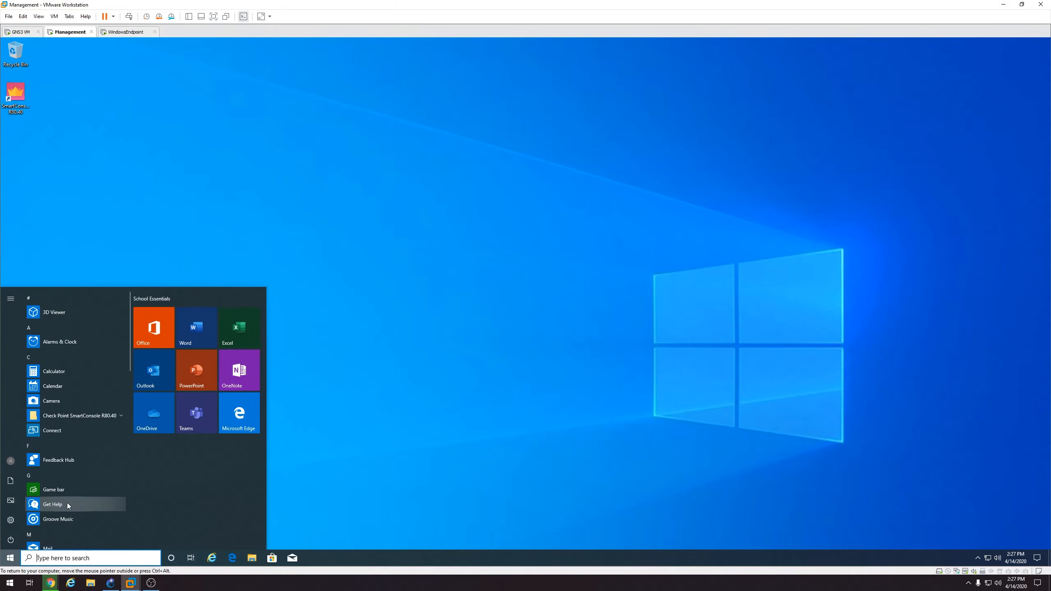
type("smartendpoint")
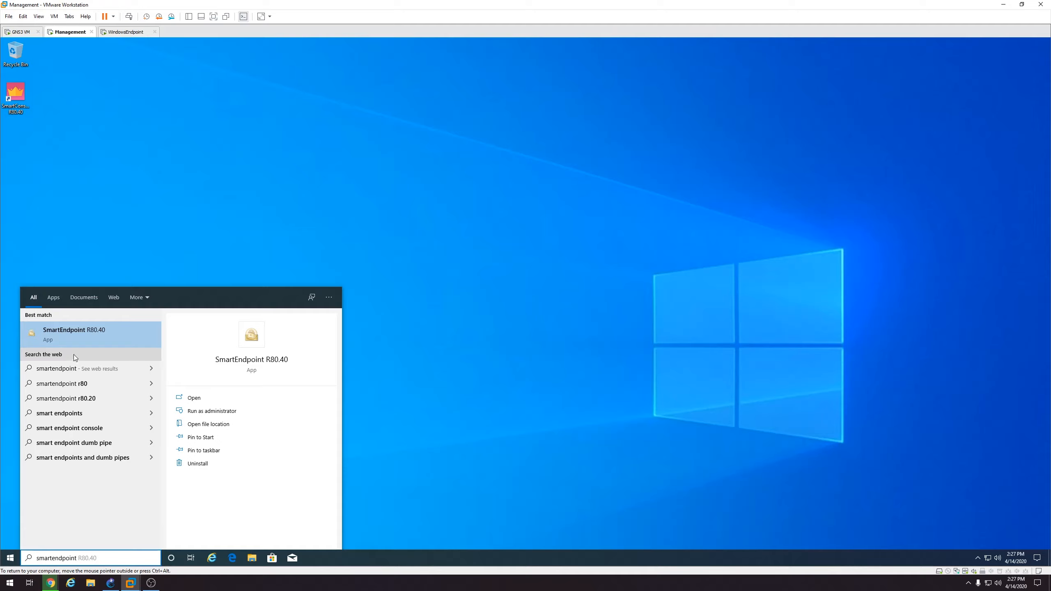
left_click(77, 338)
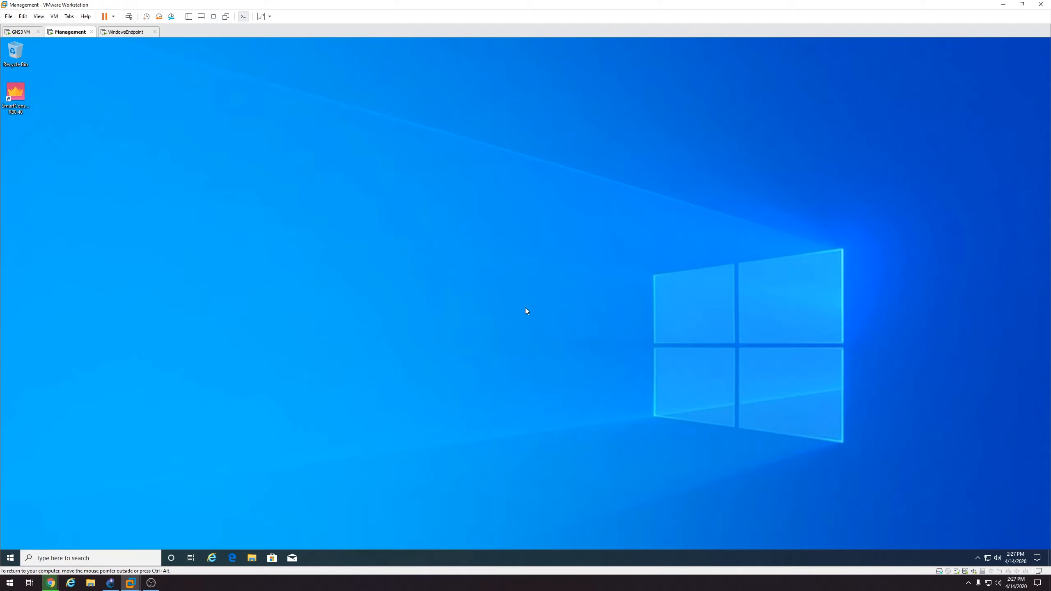
left_click(12, 558)
type("s")
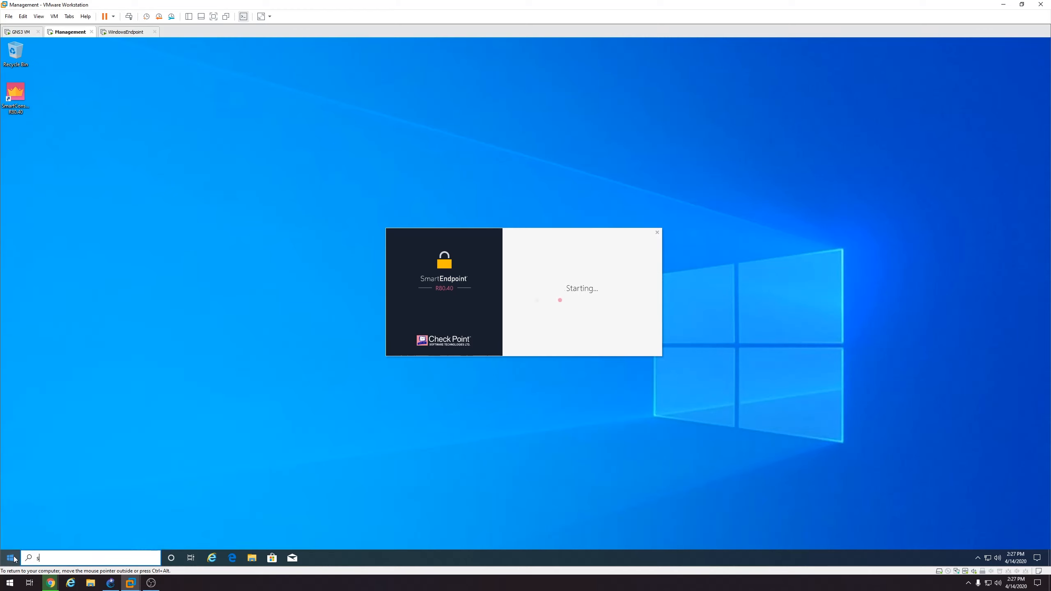
type("martendpoint")
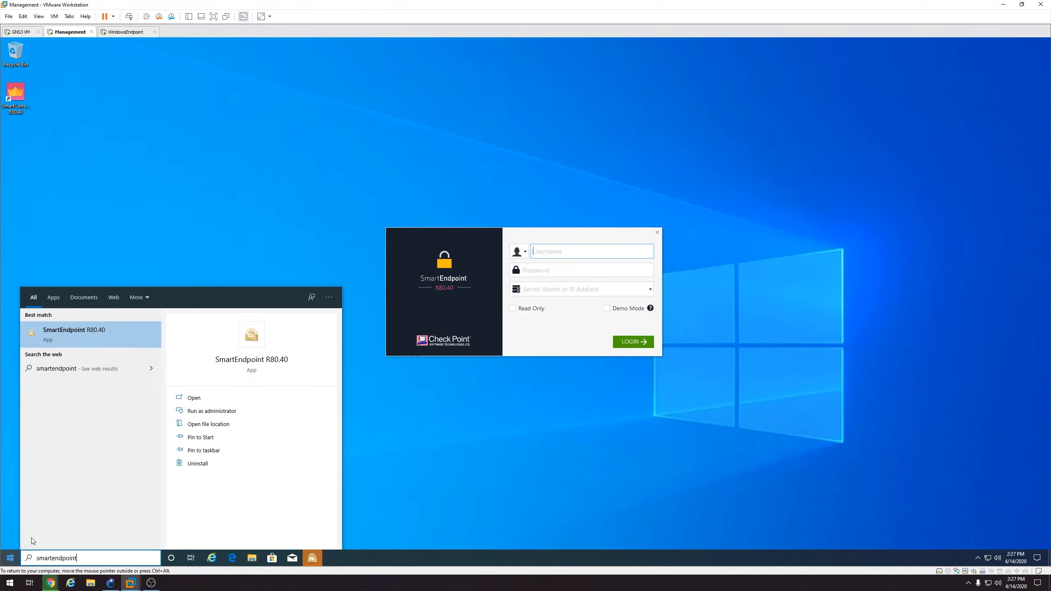
right_click(81, 335)
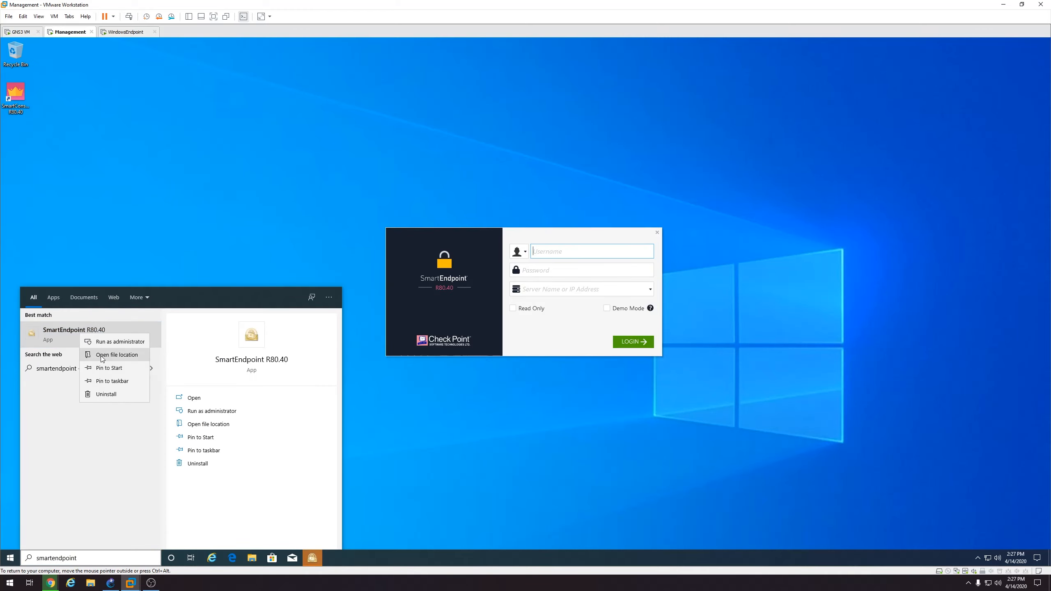
left_click(112, 381)
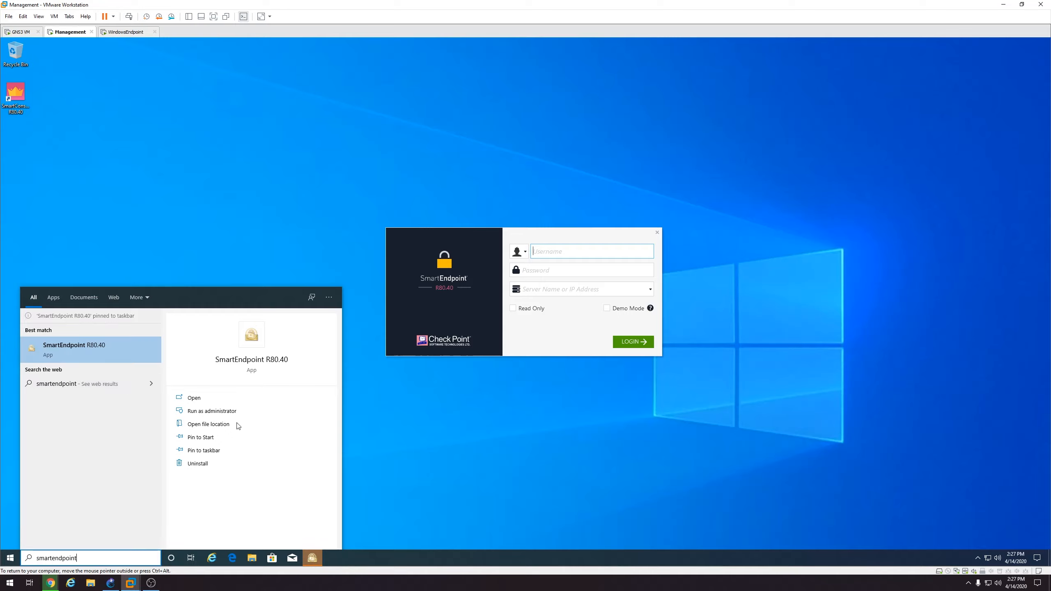
left_click(400, 459)
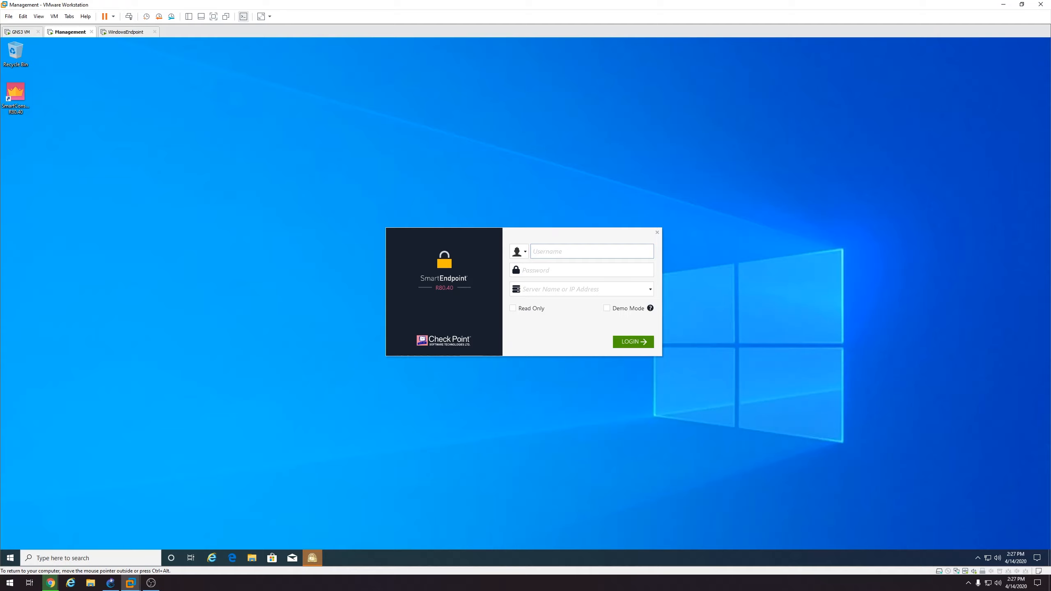
Log in to SmartEndpoint as admin on server 10.0.0.100 and accept the fingerprint
type("admin")
key("Tab")
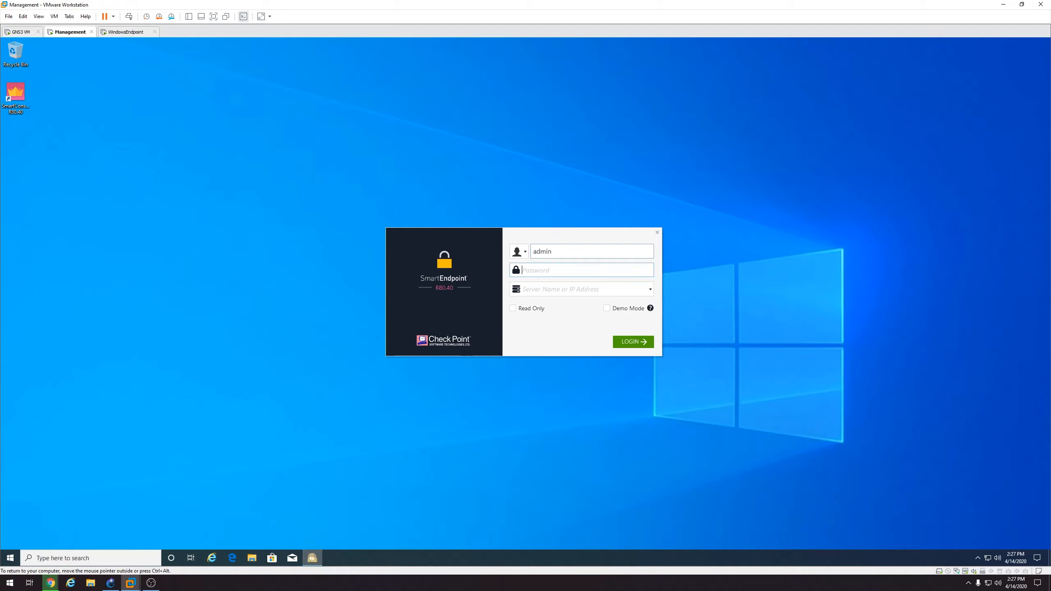
type("******")
key("Tab")
type("10.0.0.100")
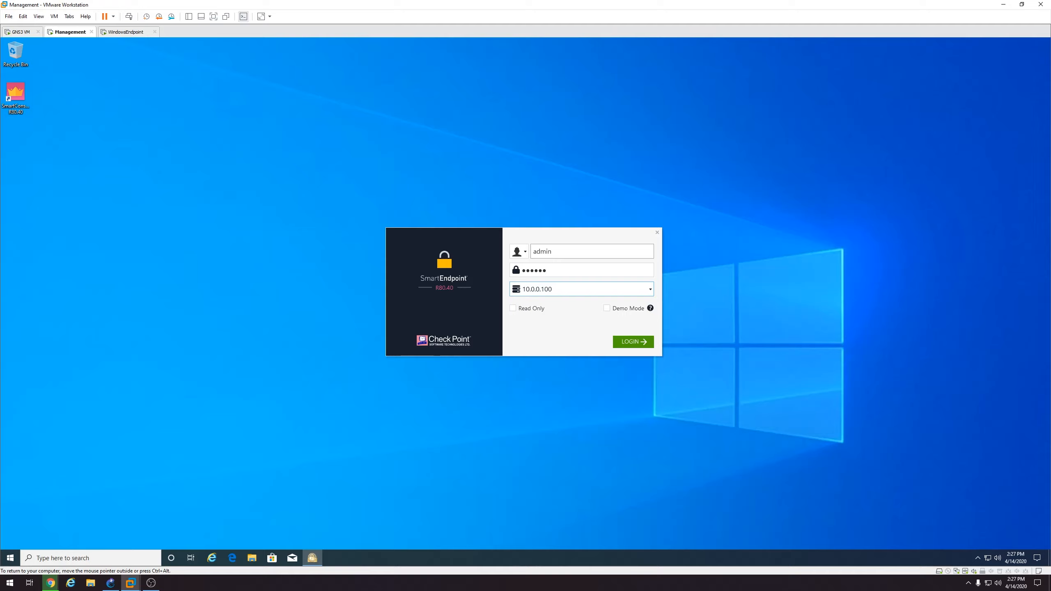
key("Return")
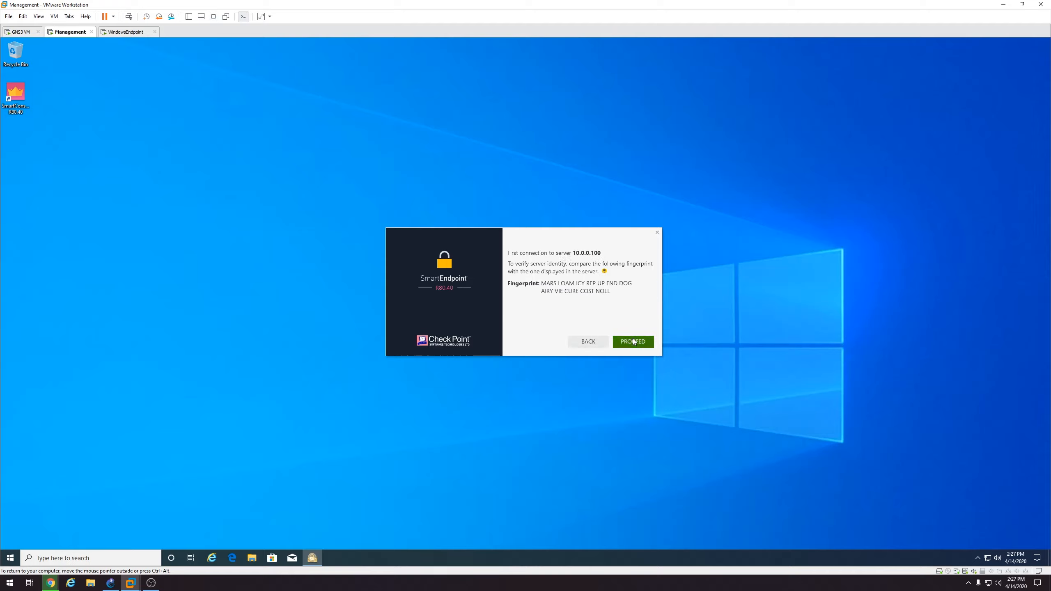
left_click(633, 342)
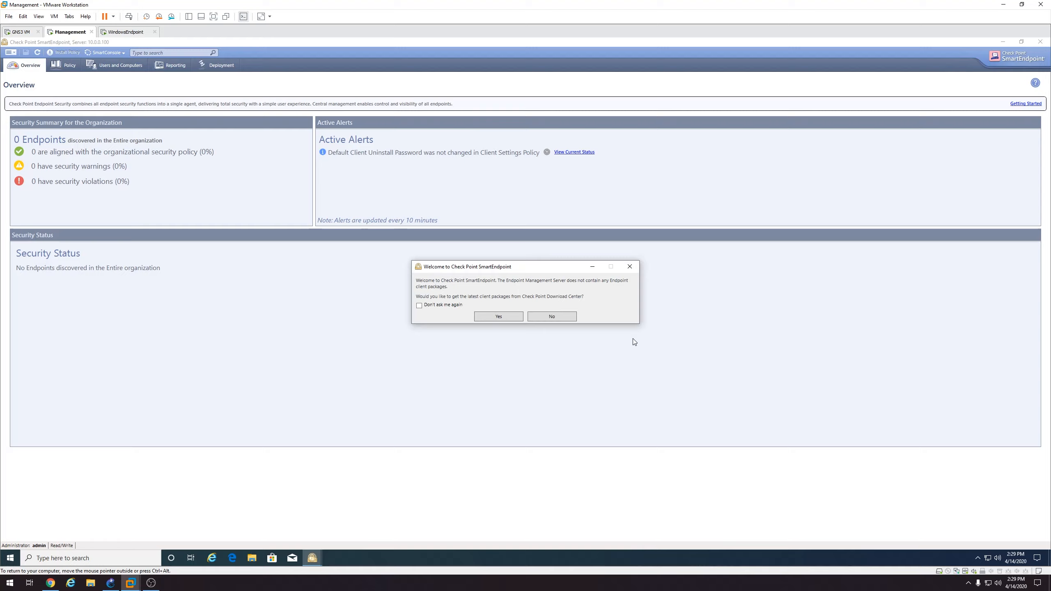
Answer No to downloading the latest client packages in the Welcome dialog
left_click(543, 314)
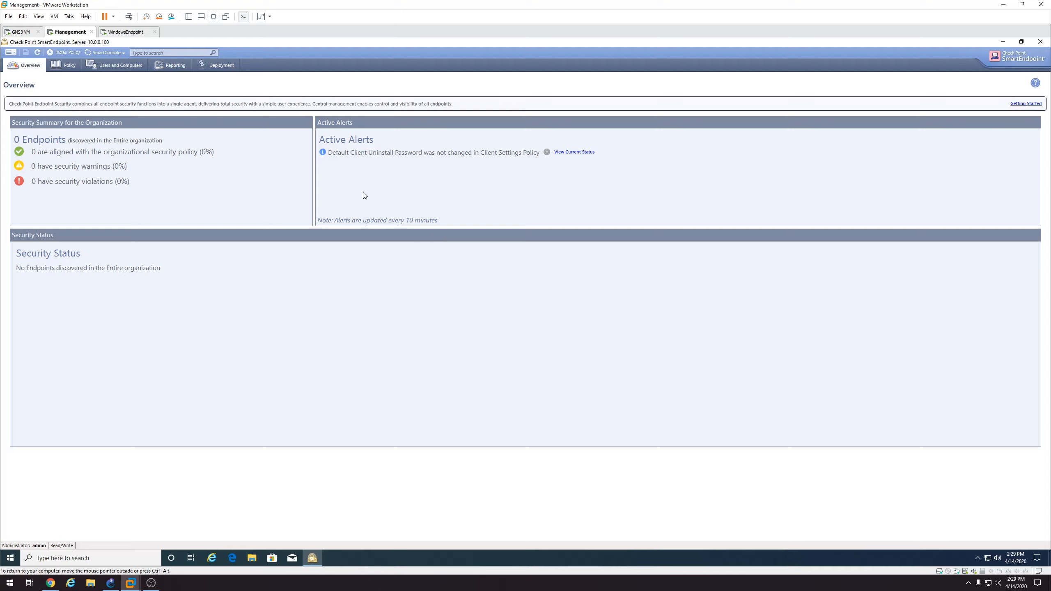
On the Deployment tab, choose Manage Client Versions from the default rule's Actions to open Package Repository
left_click(213, 66)
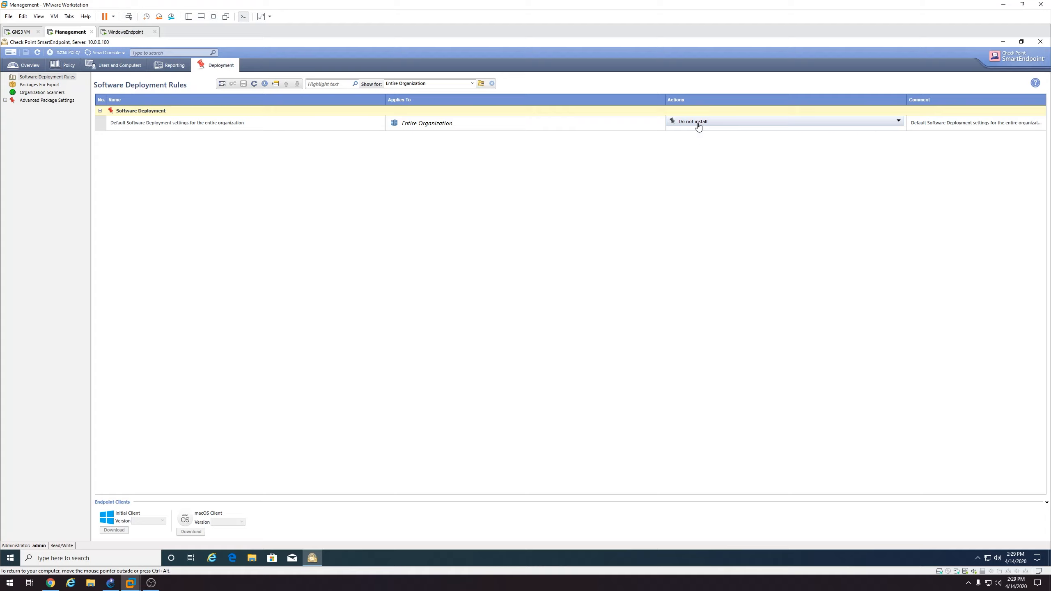
left_click(740, 127)
left_click(740, 126)
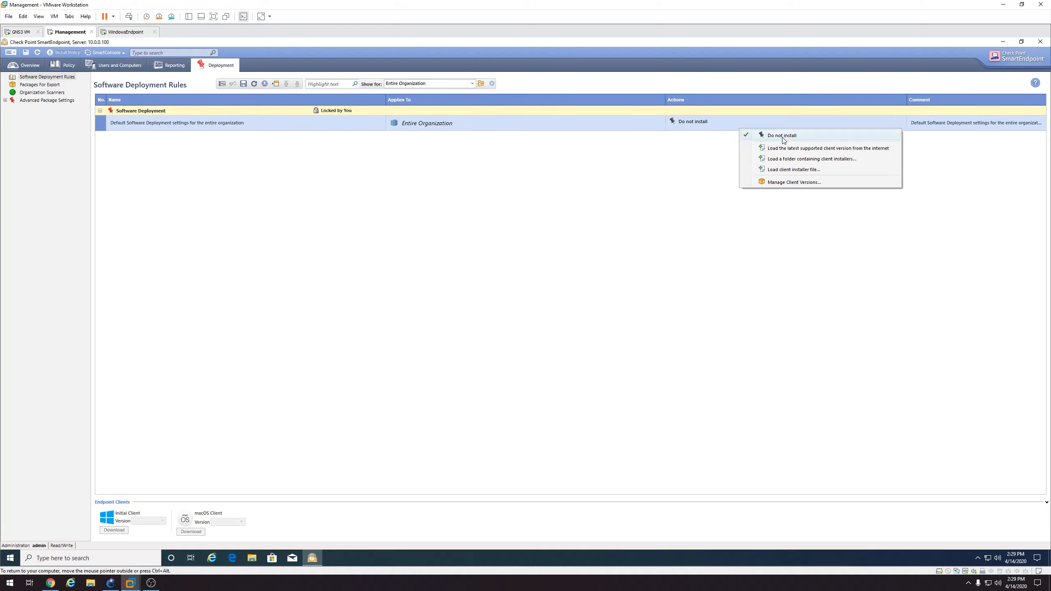
left_click(794, 183)
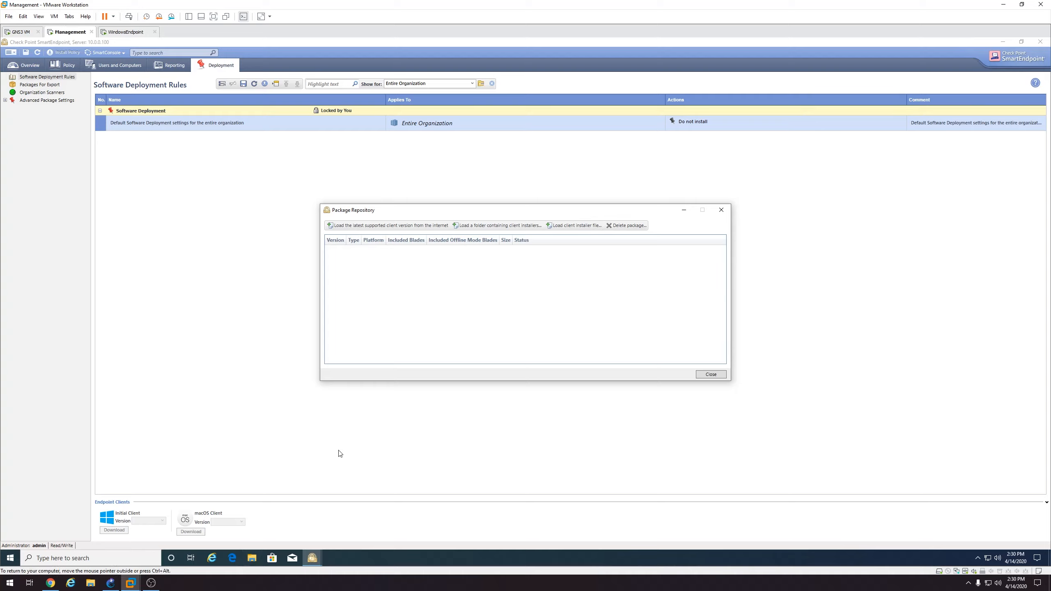
Copy CP_EPS_E82.50_Clients.zip from the host's Downloads folder and paste it onto the VM desktop
left_click(251, 556)
left_click(333, 237)
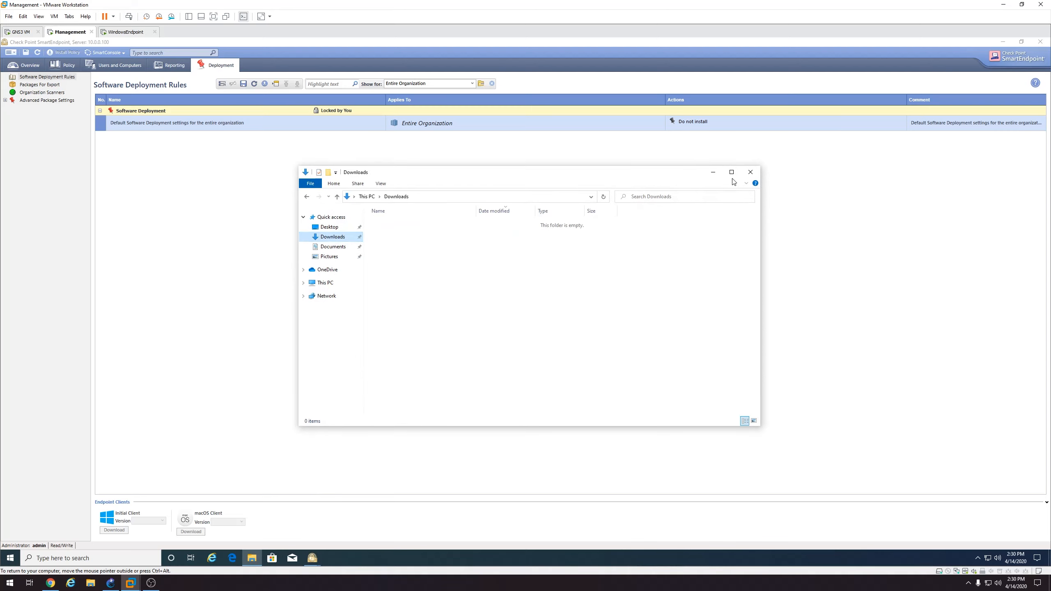
left_click(751, 172)
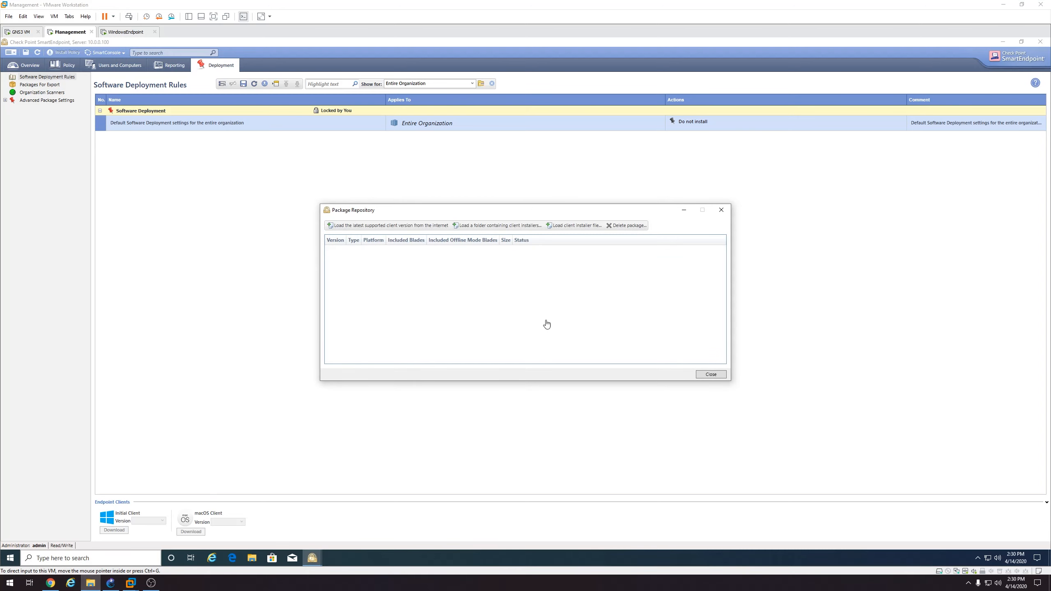
left_click(90, 582)
left_click(501, 230)
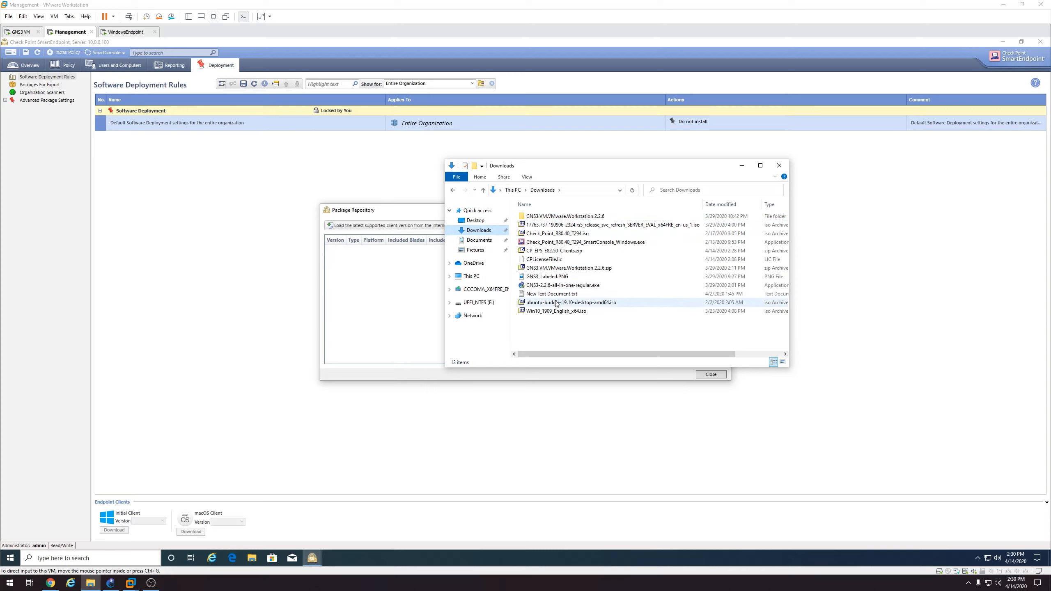
right_click(549, 252)
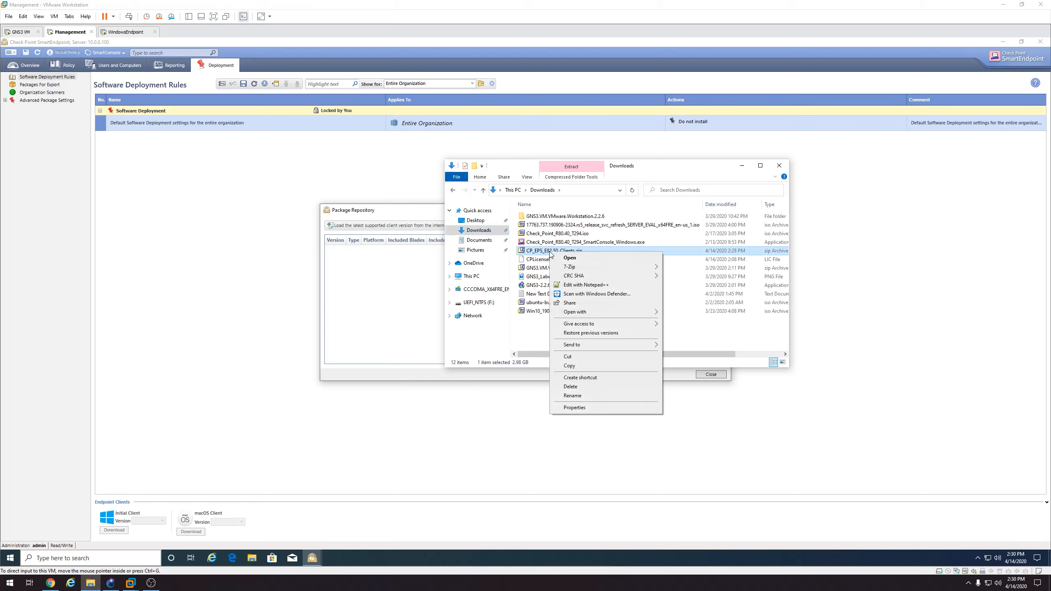
left_click(577, 365)
left_click(742, 166)
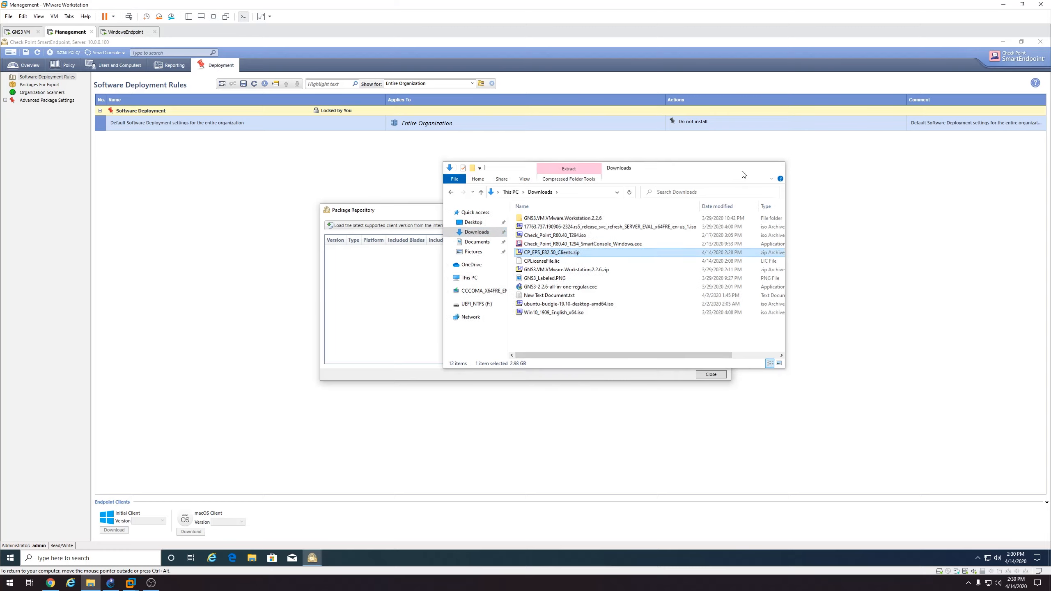
left_click(1003, 42)
right_click(57, 169)
left_click(99, 205)
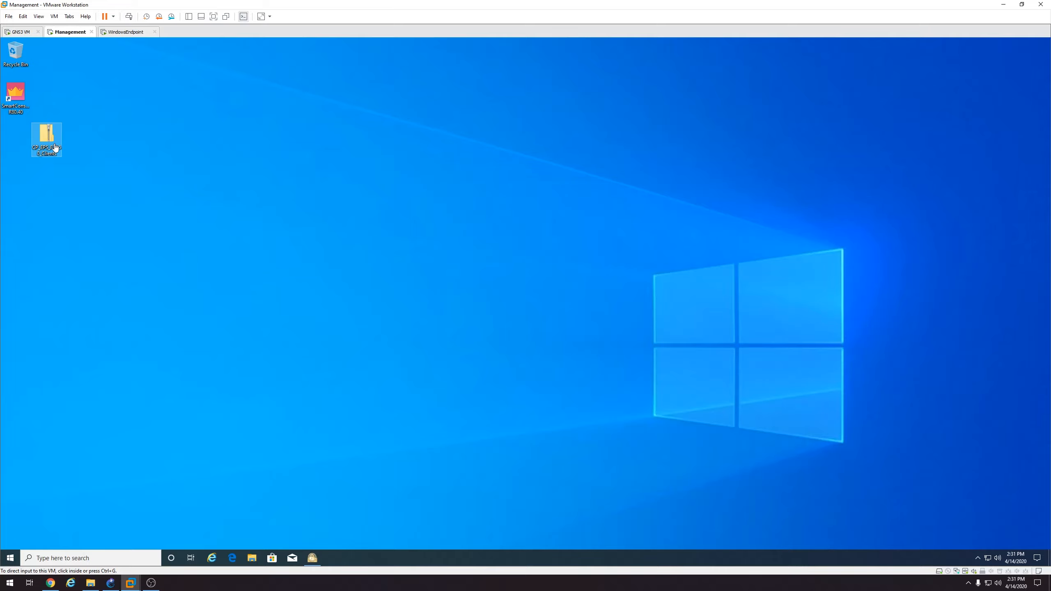
Extract CP_EPS_E82.50_Clients.zip to the desktop, then return to SmartEndpoint's Package Repository
left_click_drag(58, 140, 19, 141)
right_click(19, 141)
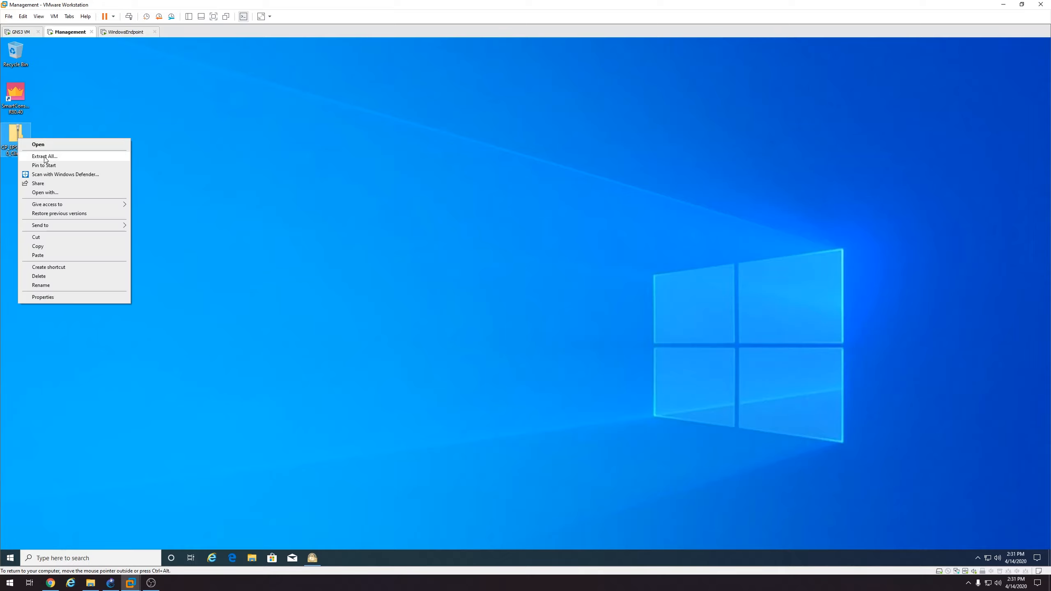
left_click(46, 157)
left_click(598, 377)
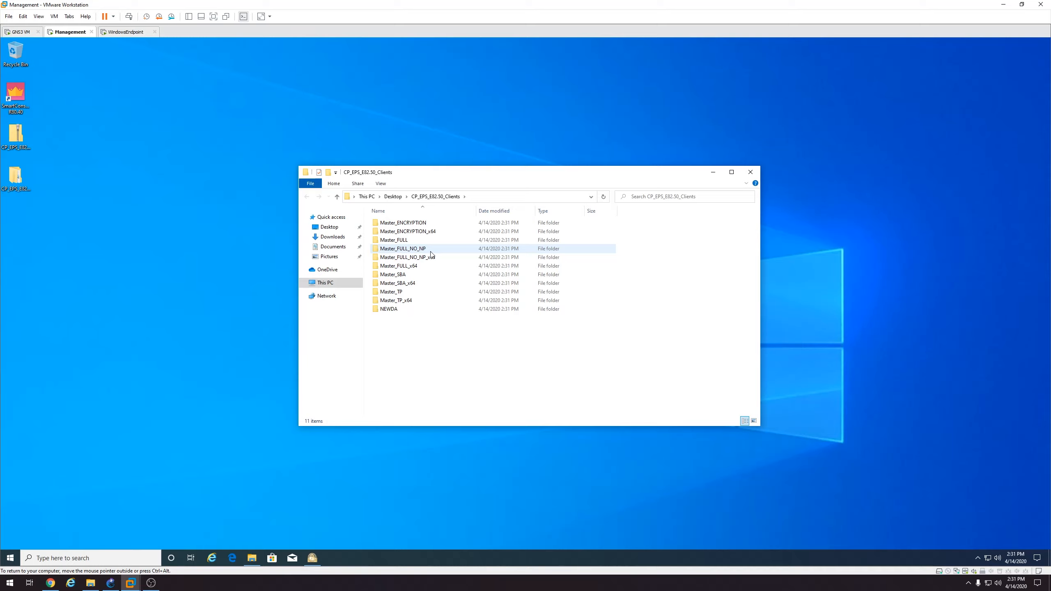
left_click(320, 558)
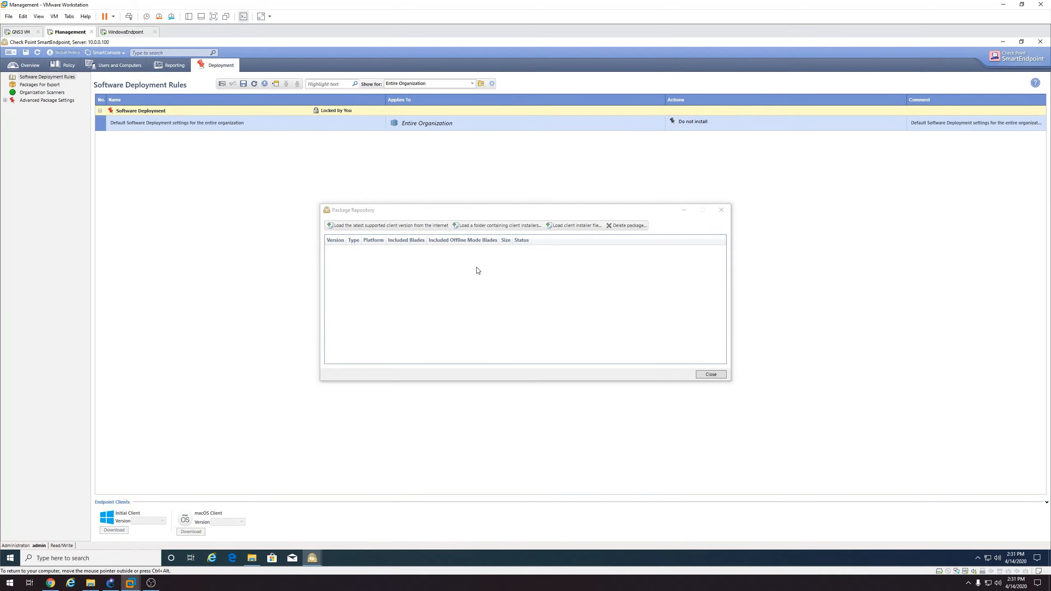
Load the Desktop CP_EPS_E82.50_Clients folder to list its 82.50.1602 Initial Client and Windows packages
left_click(484, 231)
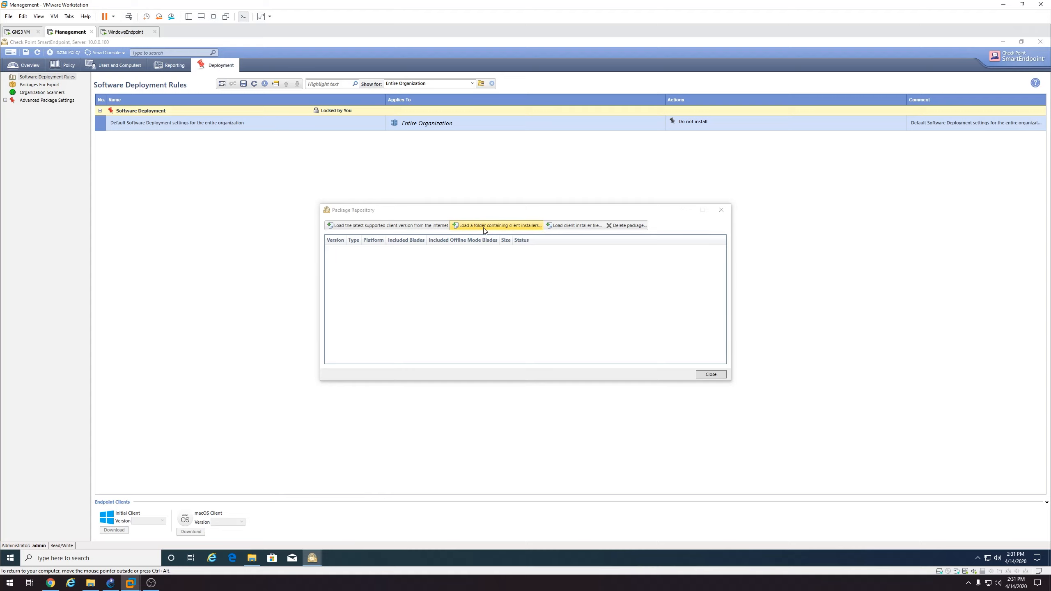
left_click(362, 282)
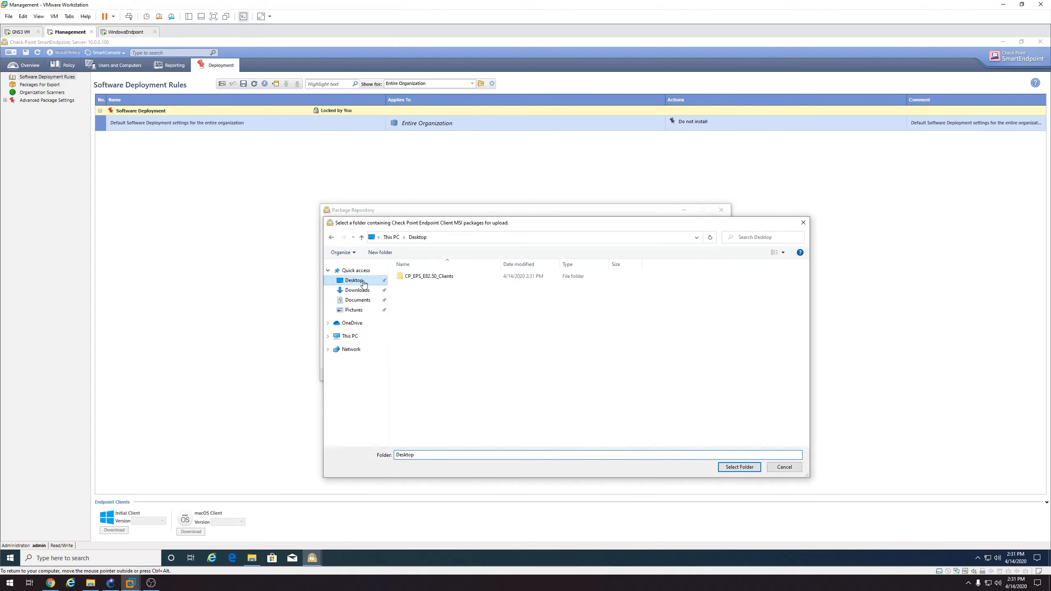
left_click(430, 277)
left_click(739, 467)
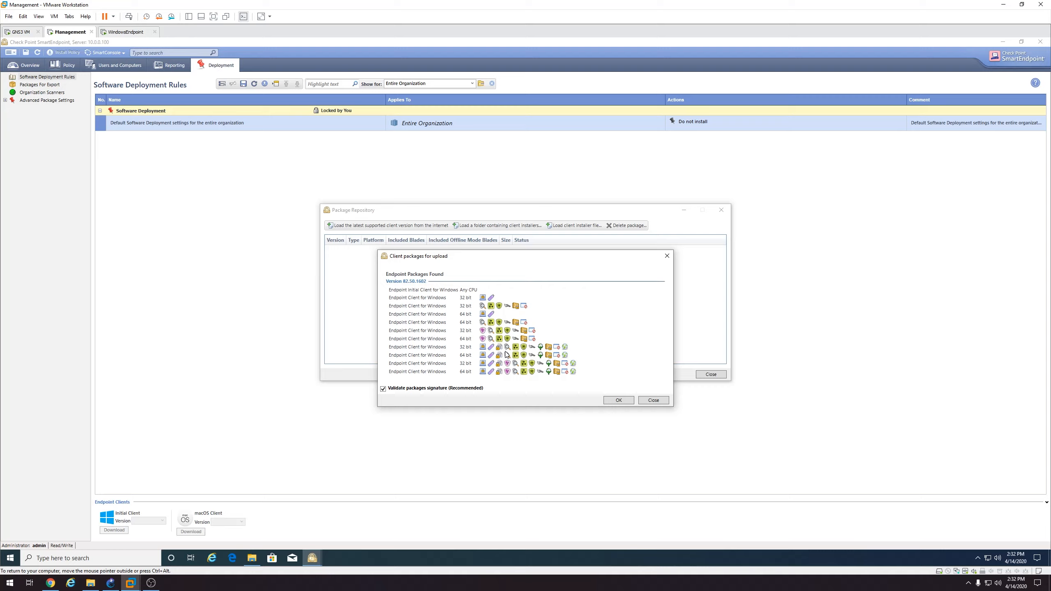
Close the client packages list without uploading, then close the Package Repository
mouse_move(506, 353)
left_click(641, 401)
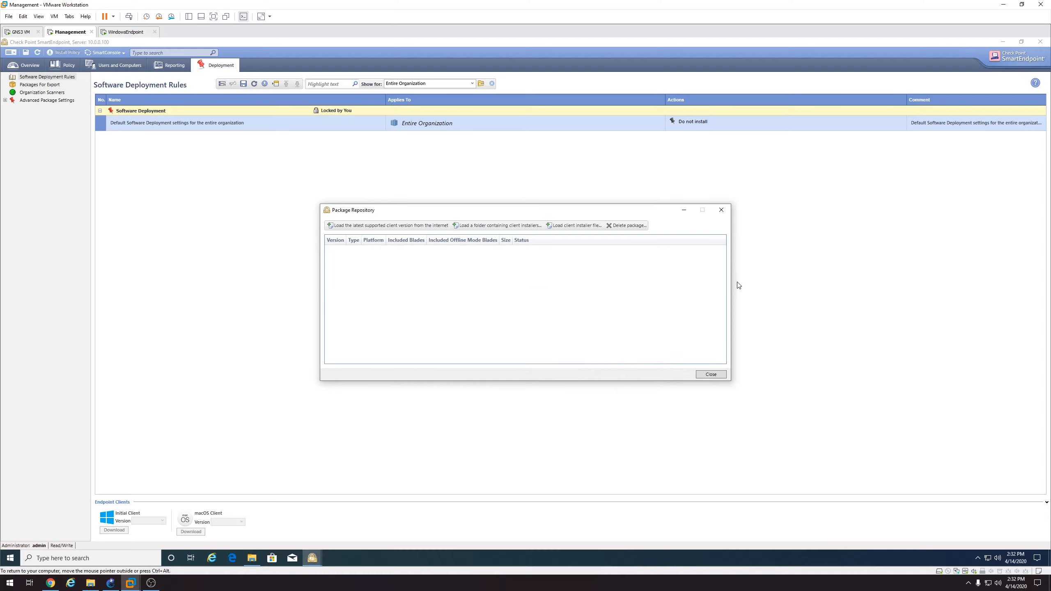
left_click(705, 374)
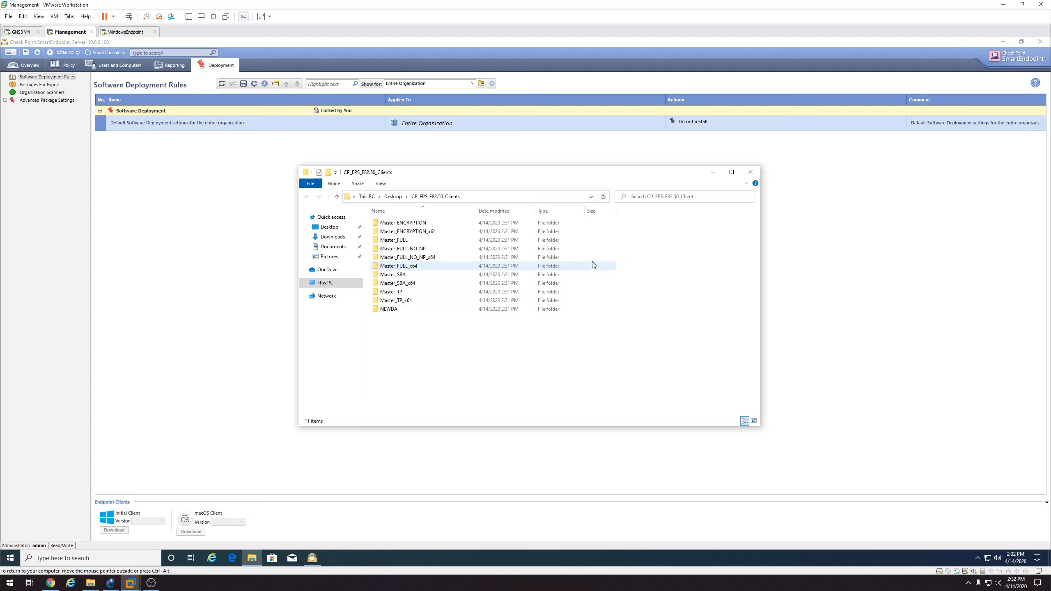
Delete the nine other Master_ folders, keeping only Master_FULL_x64 and NEWDA
left_click_drag(629, 258, 550, 223)
left_click(538, 275, "ctrl")
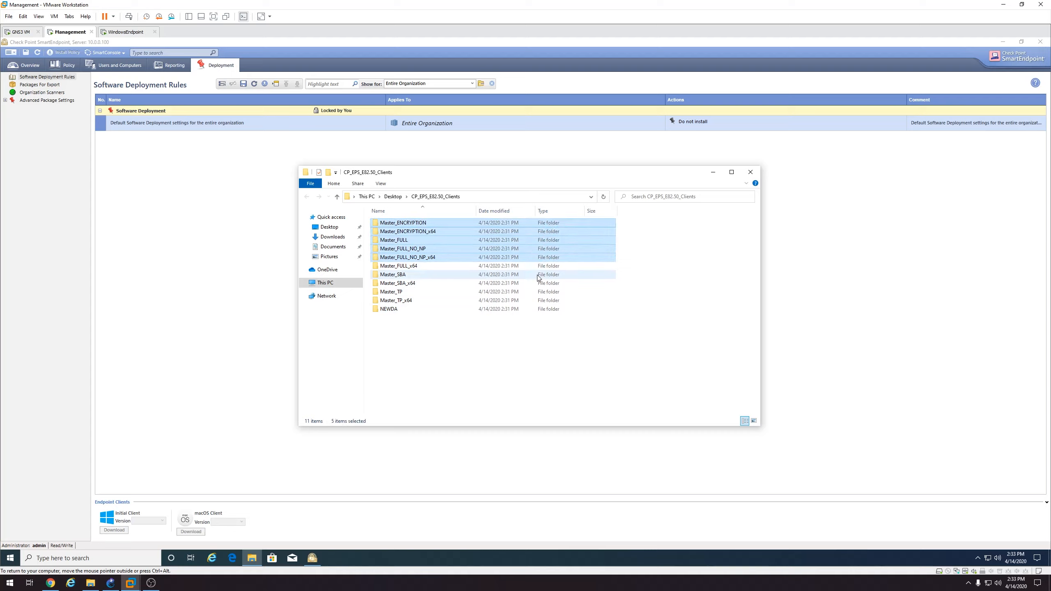
left_click(527, 291, "ctrl")
left_click(527, 284, "ctrl")
left_click(505, 300, "ctrl")
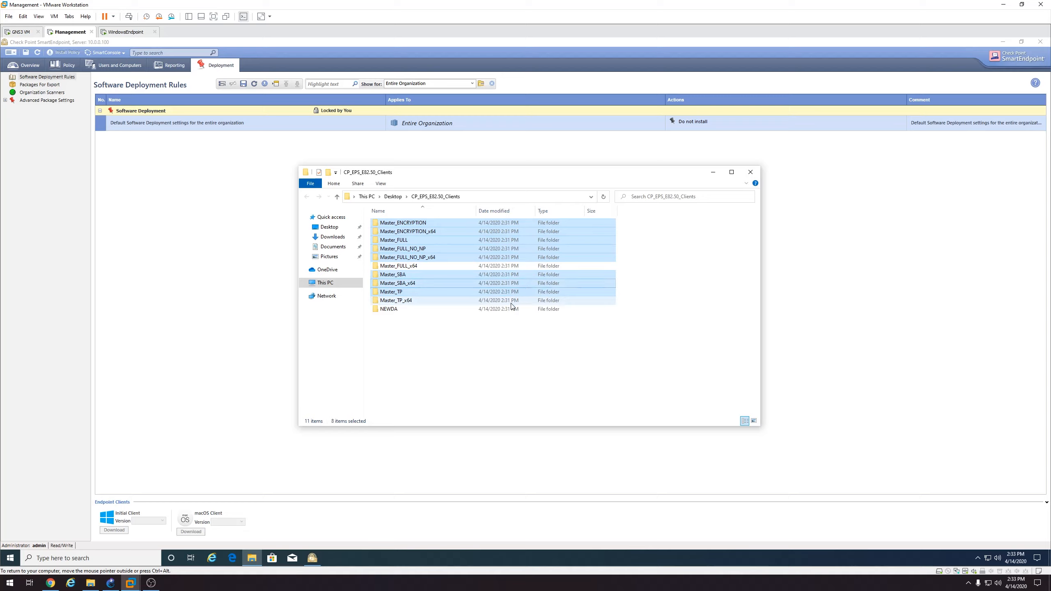
right_click(479, 286)
left_click(498, 393)
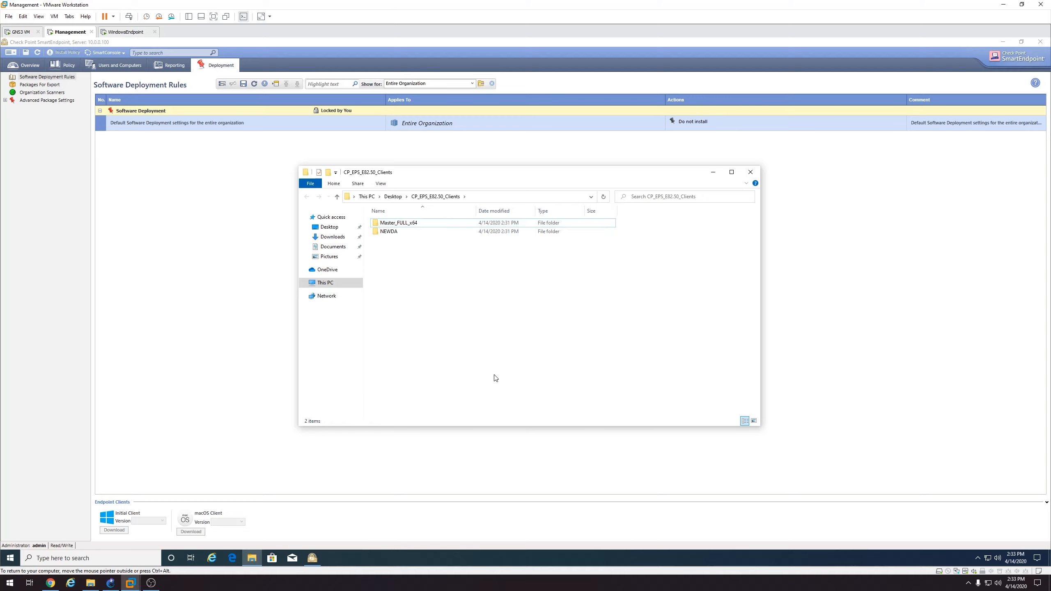
left_click(688, 122)
Load the trimmed CP_EPS_E82.50_Clients folder in Manage Client Versions and upload both packages found
left_click(687, 122)
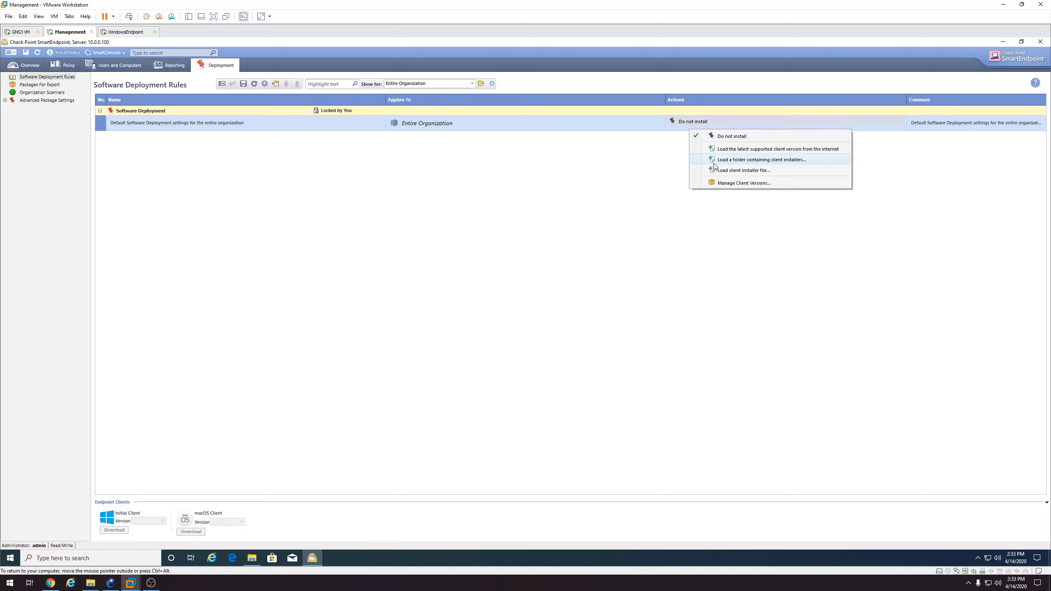
left_click(716, 183)
left_click(498, 226)
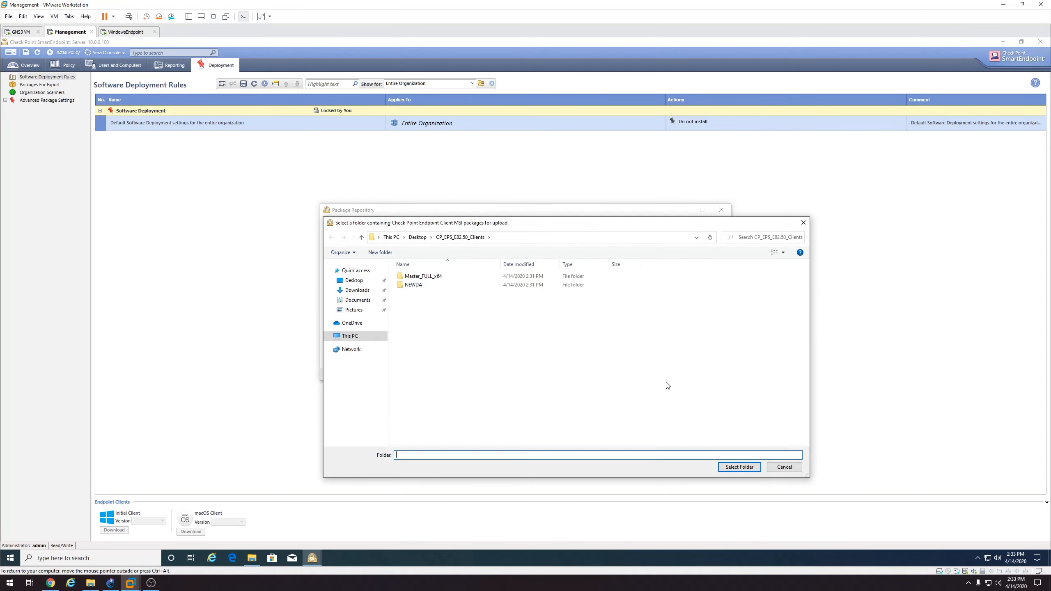
left_click(739, 467)
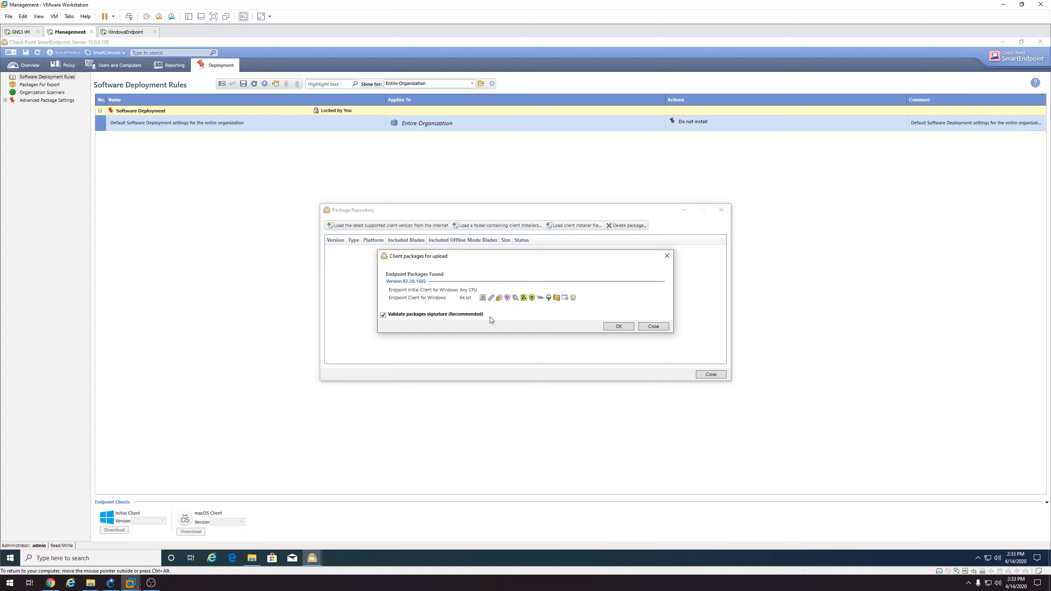
left_click(619, 328)
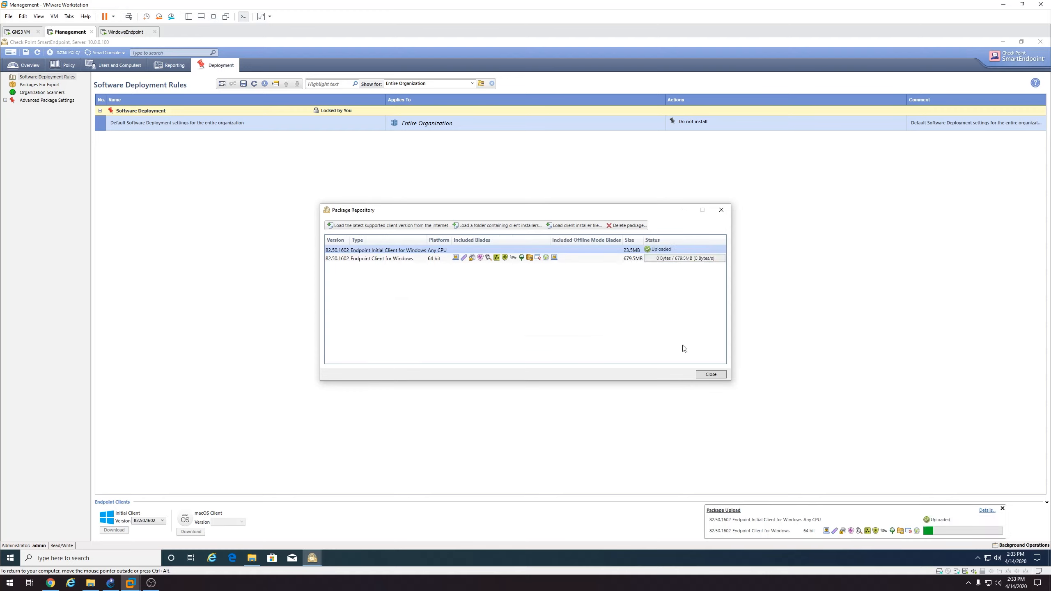
Look up the Endpoint Security Homepage article on the Check Point support site, then close Edge
left_click(234, 558)
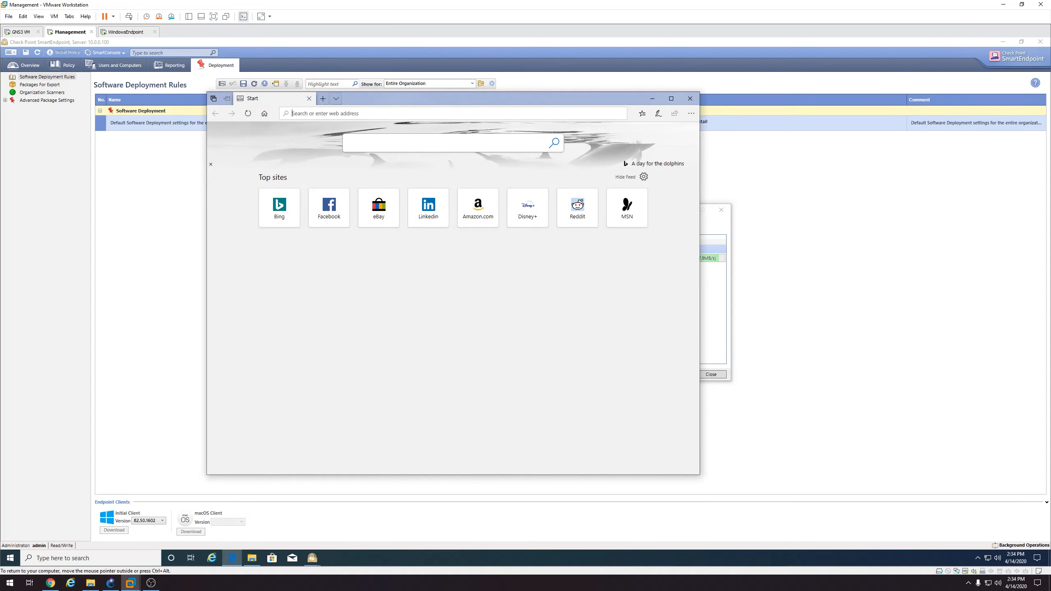
type("support")
key("Return")
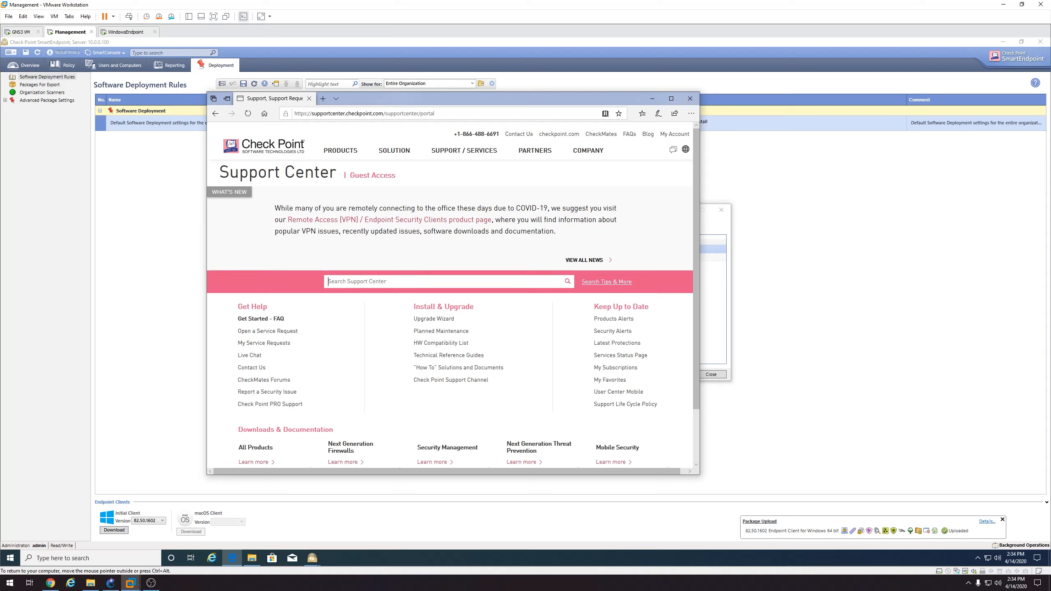
type("endpoint")
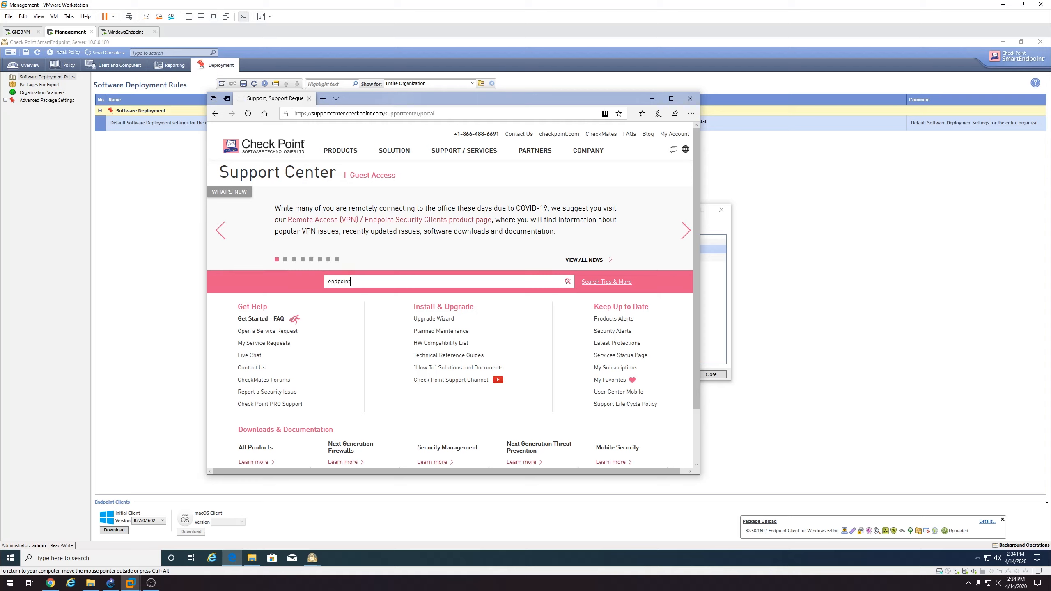
type(" security homepage")
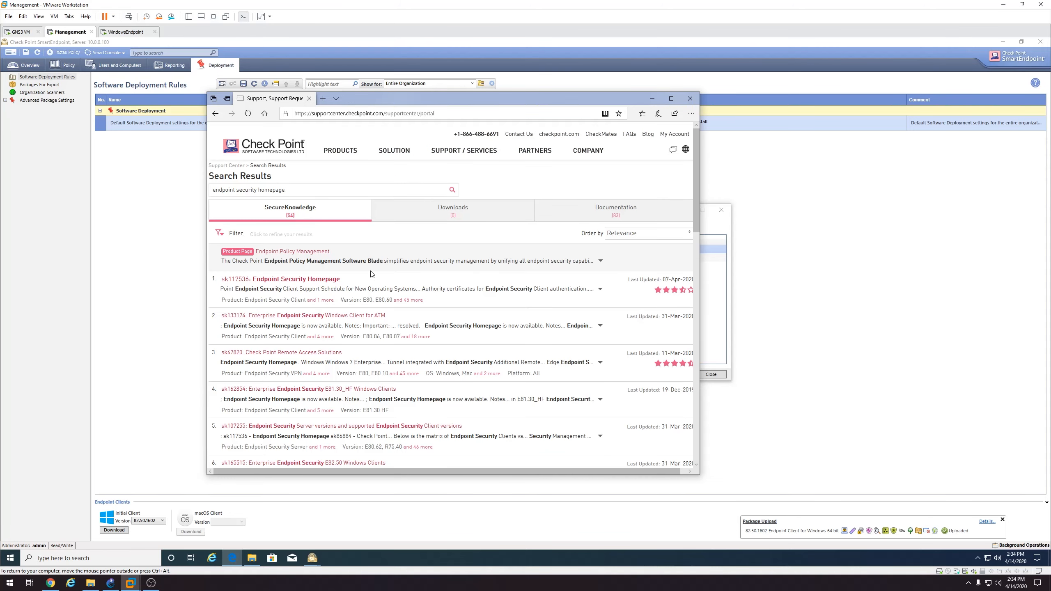
left_click(313, 280)
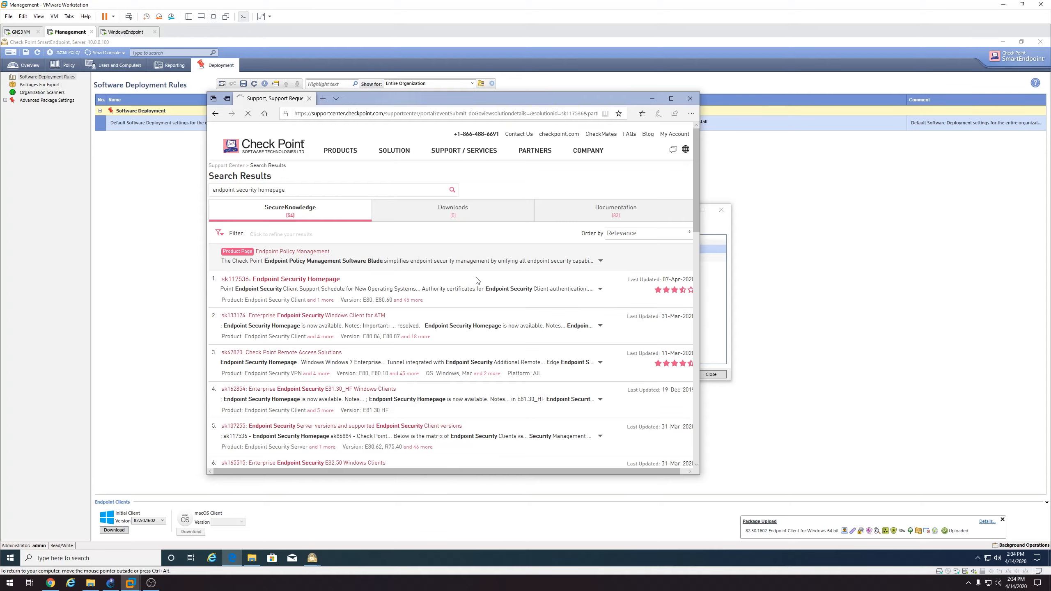
scroll(480, 281, "down", 15)
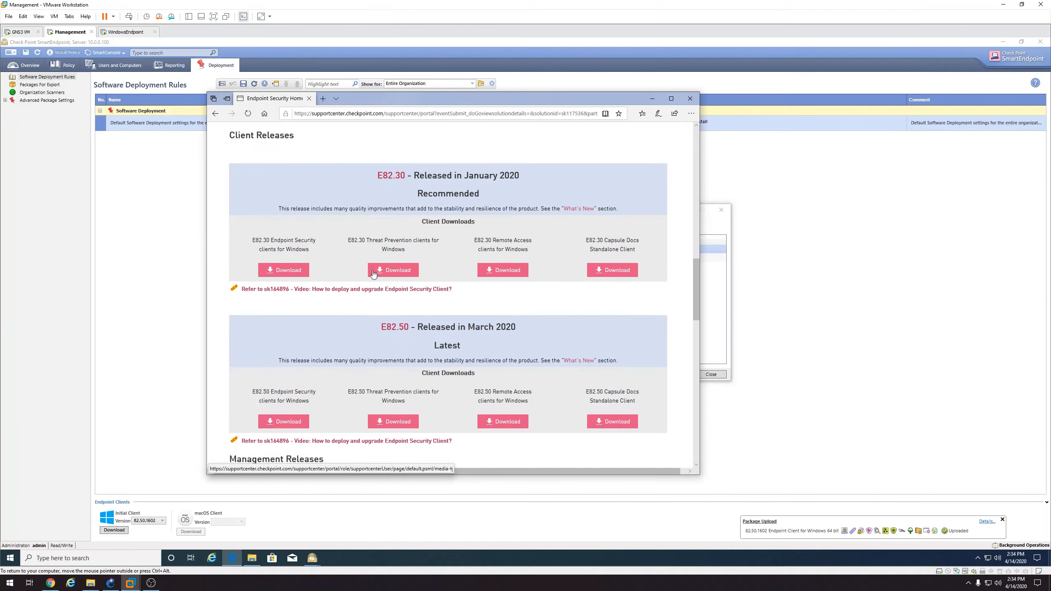
scroll(373, 274, "down", 5)
scroll(374, 273, "up", 3)
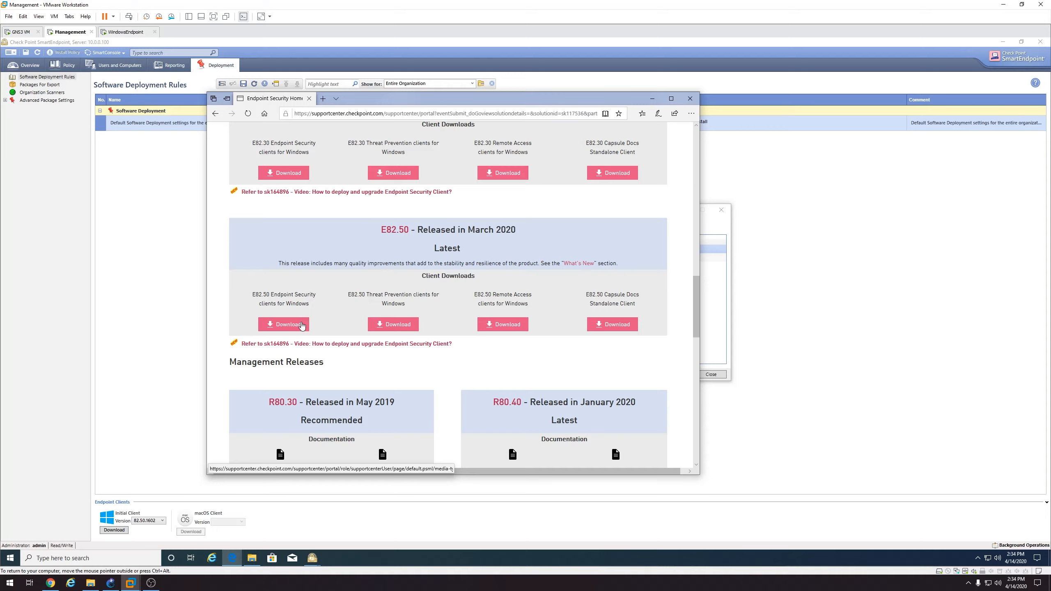
left_click(690, 98)
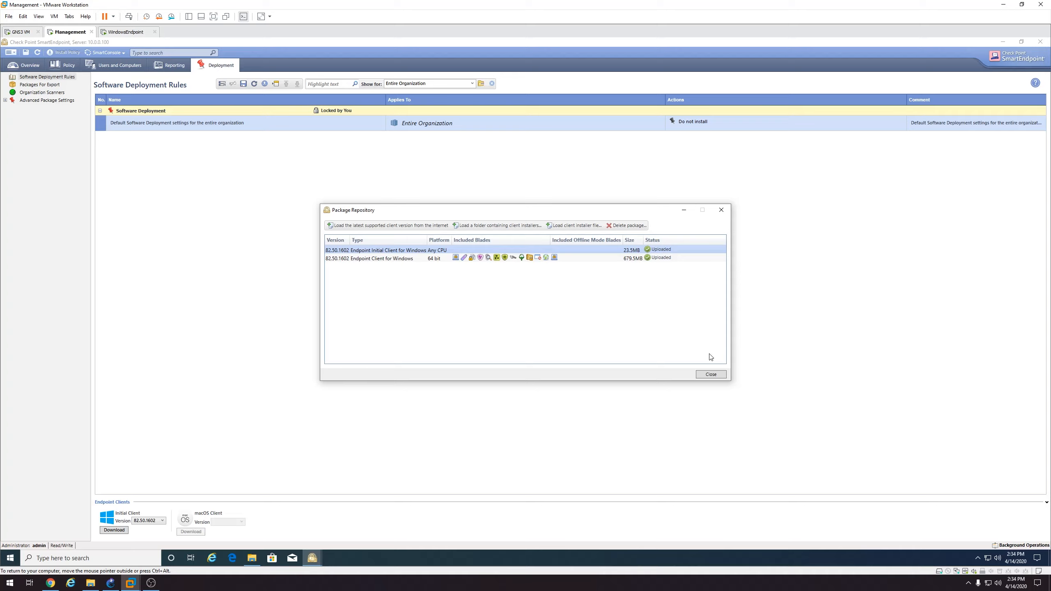
Close the Package Repository and the clients folder window, and go to Packages For Export
left_click(713, 374)
left_click(750, 172)
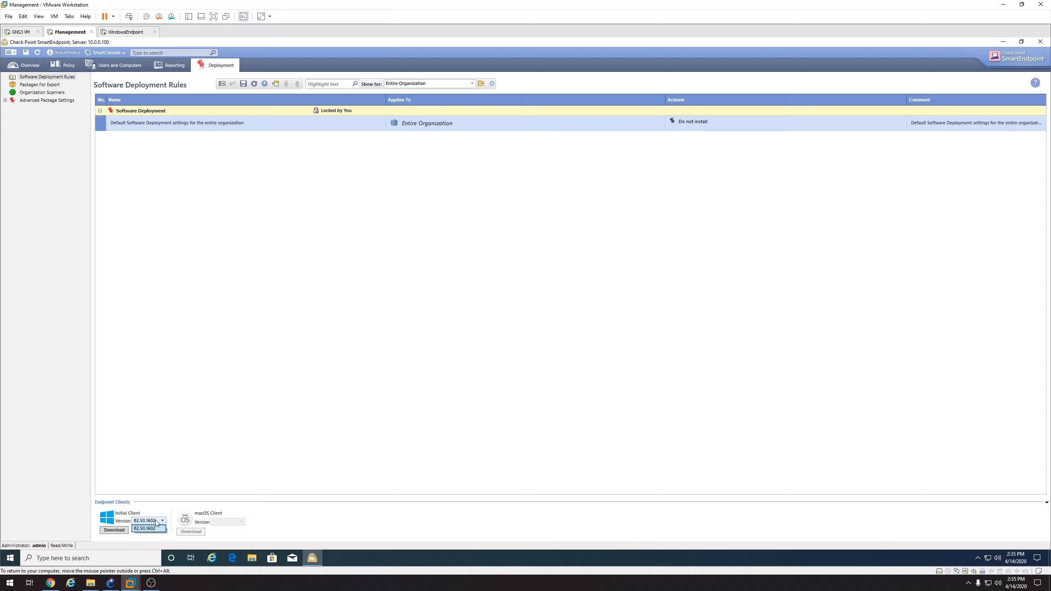
left_click(43, 85)
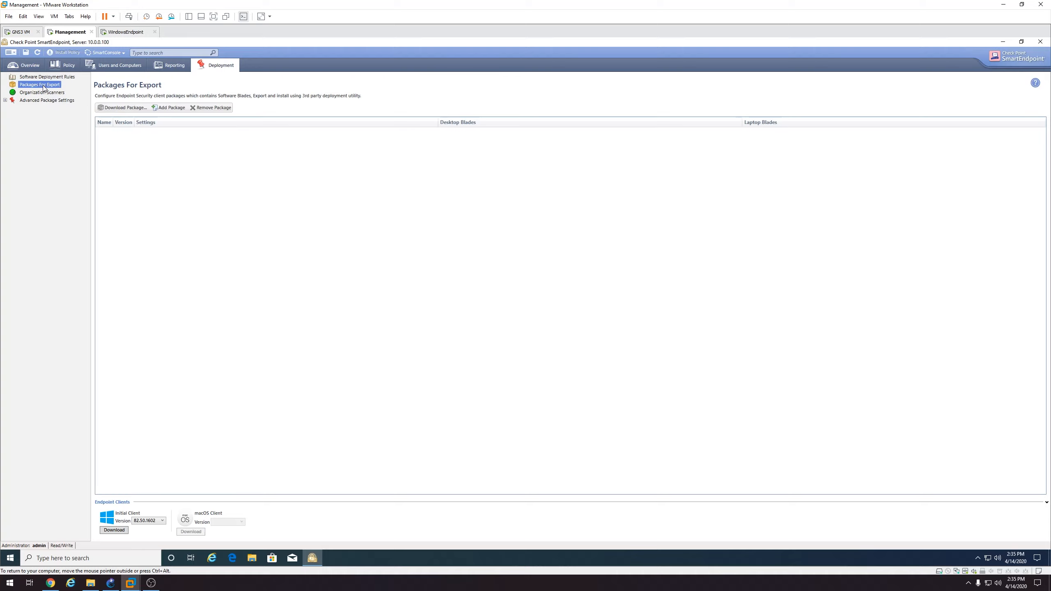
Add New Package 1, look over its VPN and initial client version options, then remove it
left_click(168, 108)
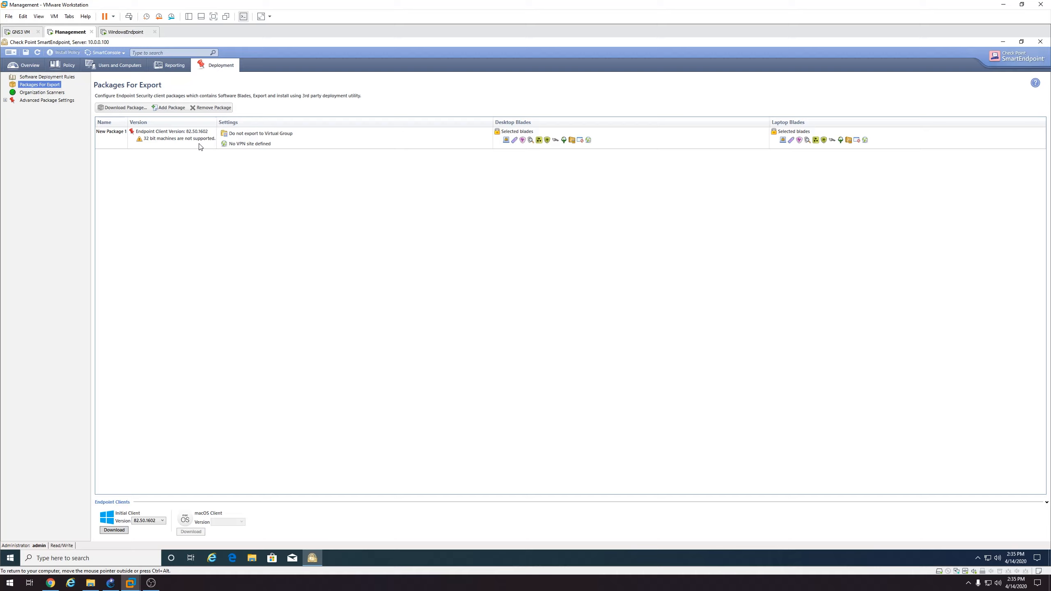
left_click(299, 140)
left_click(204, 169)
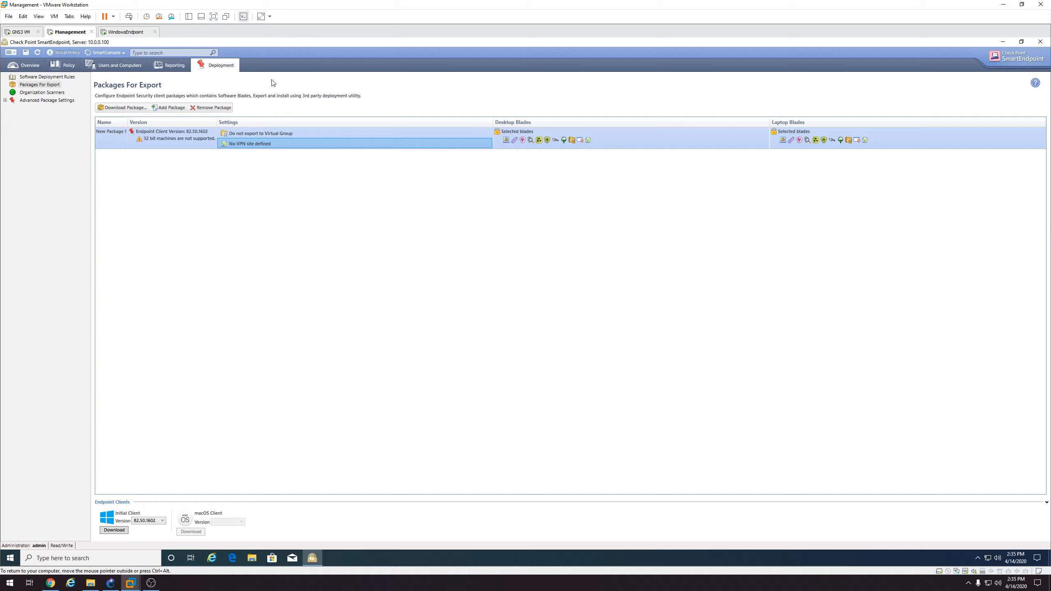
left_click(159, 521)
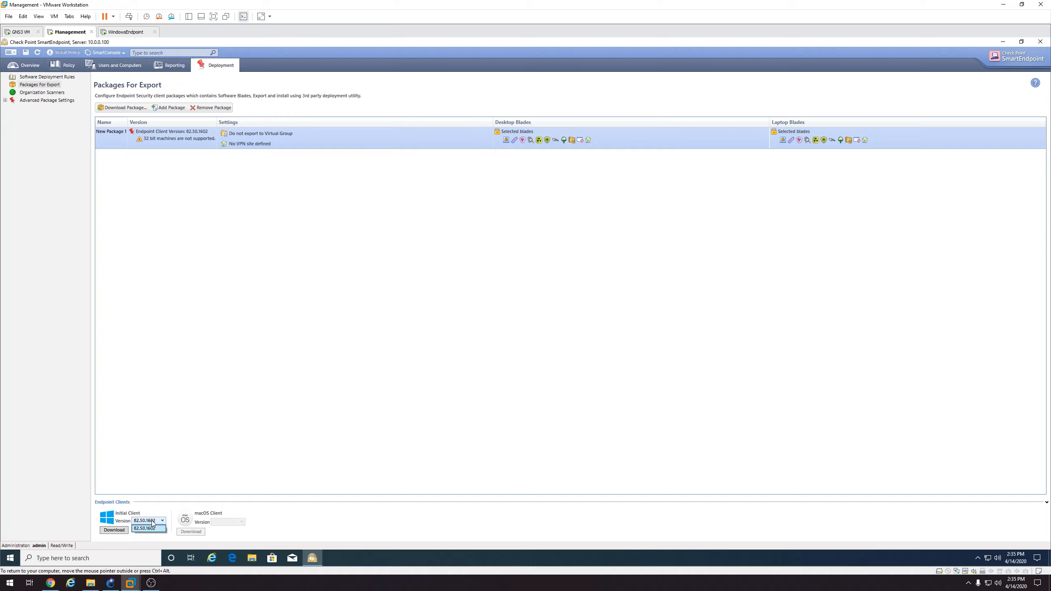
left_click(159, 521)
left_click(223, 108)
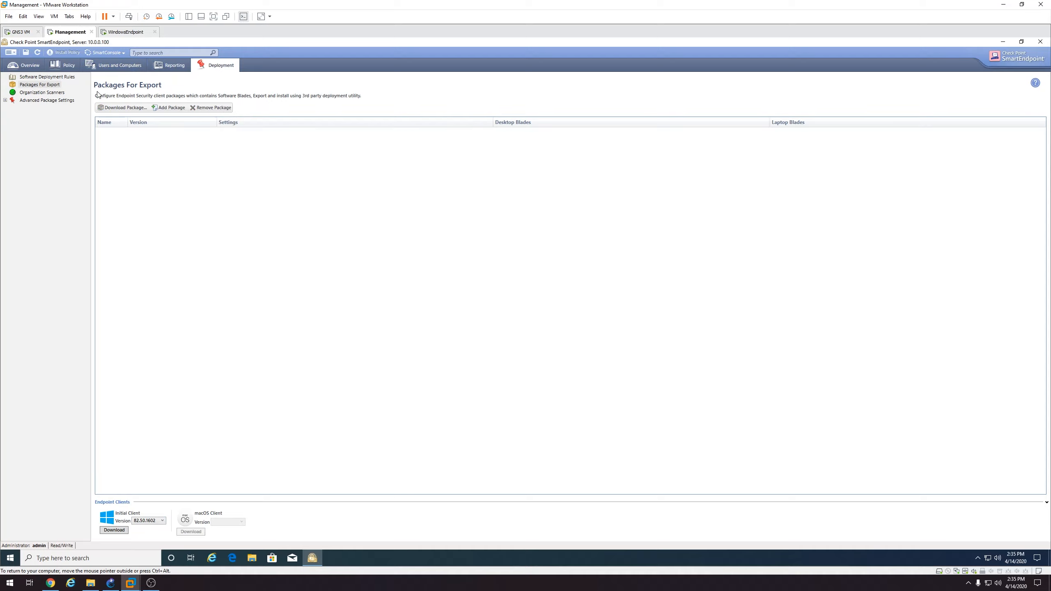
Set the default deployment rule to deploy Endpoint Client version 82.50.1602
left_click(44, 78)
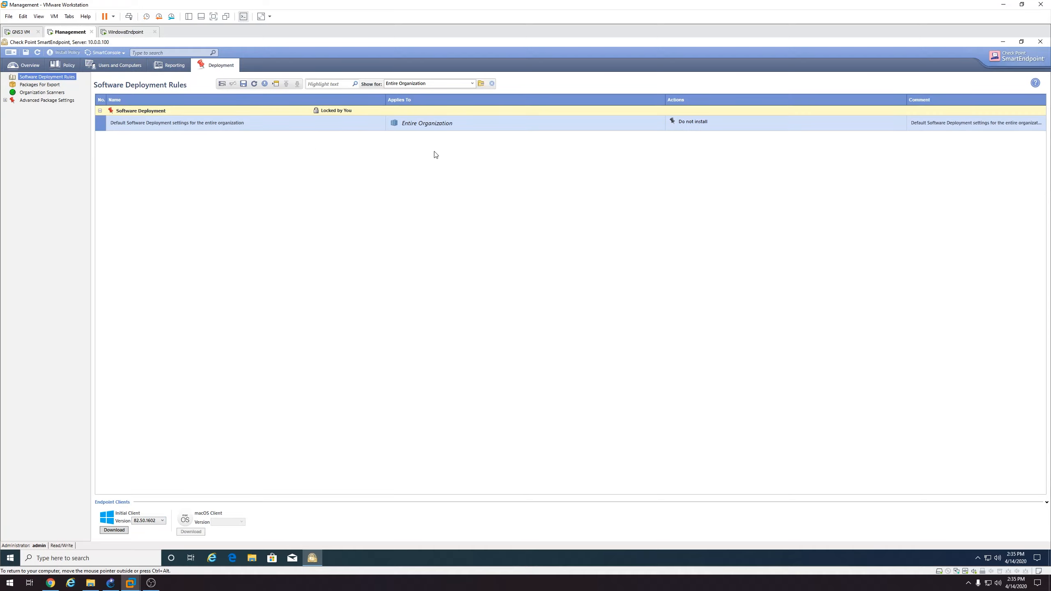
left_click(704, 123)
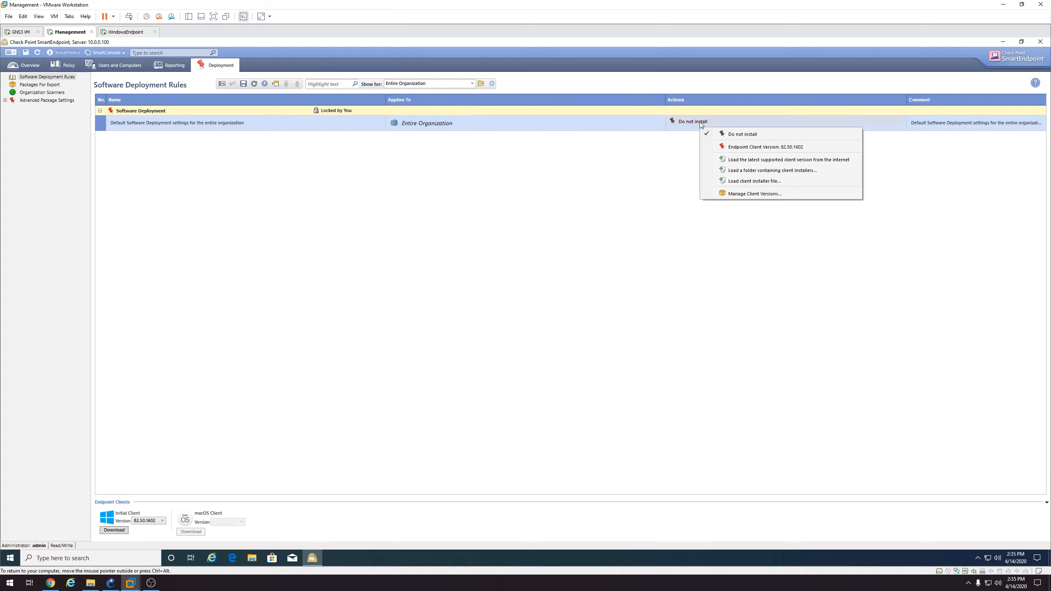
left_click(745, 147)
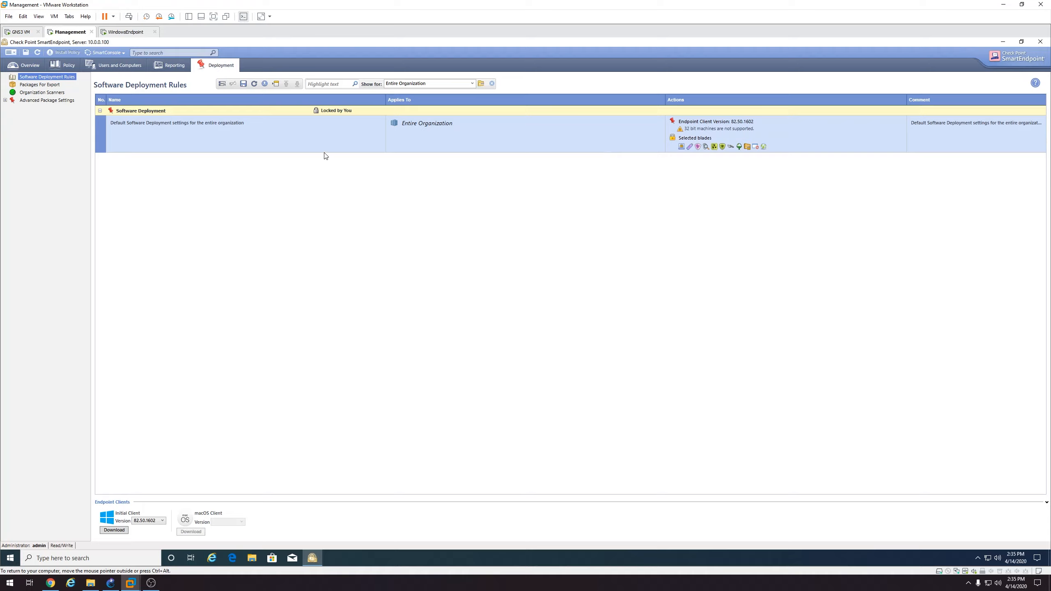
Install the policy, saving changes and declining the anti-malware engine download
left_click(64, 52)
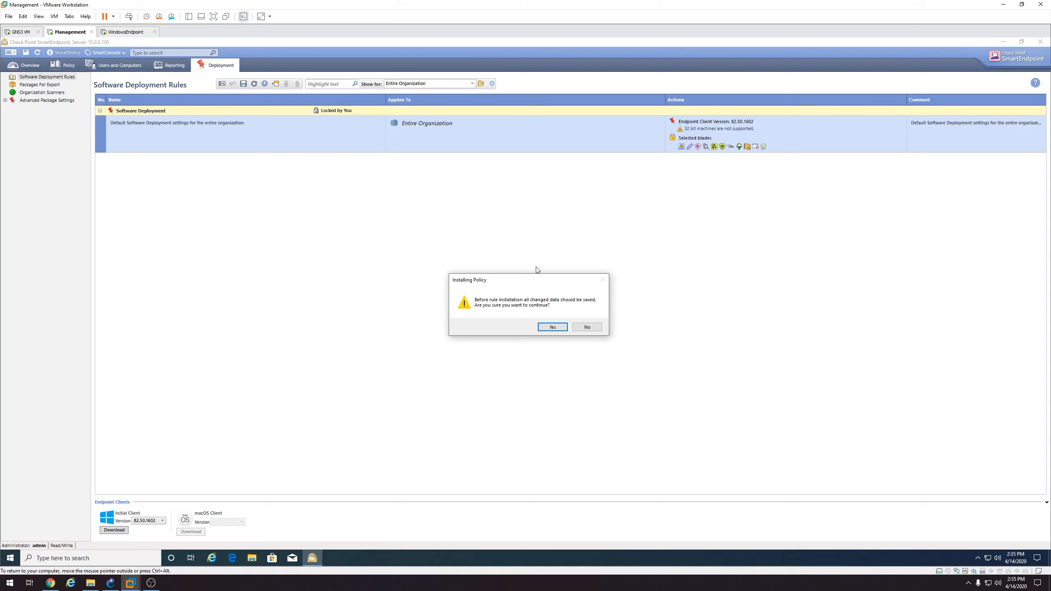
left_click(556, 328)
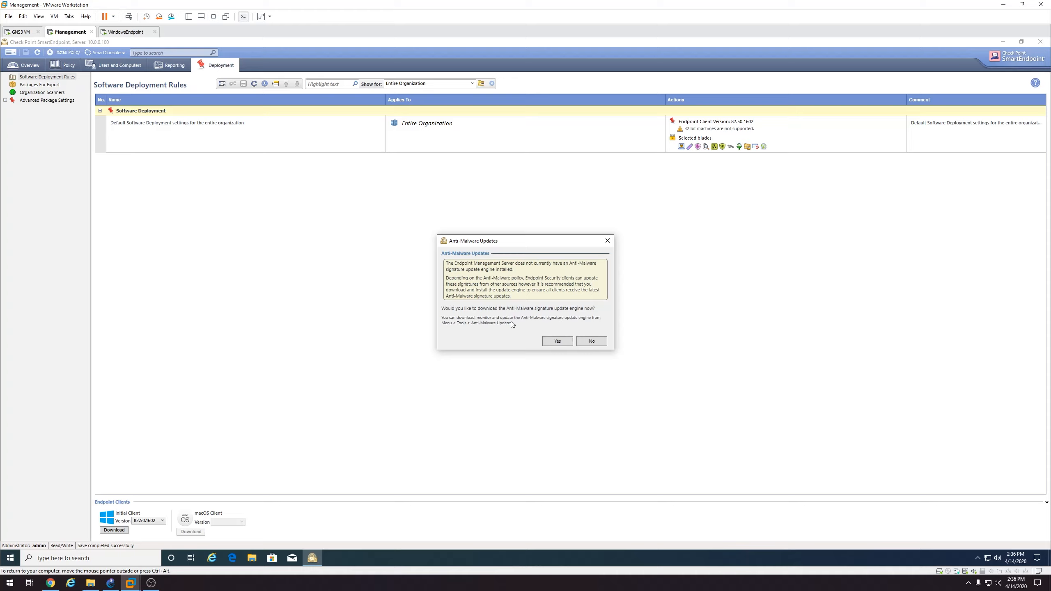
left_click(592, 342)
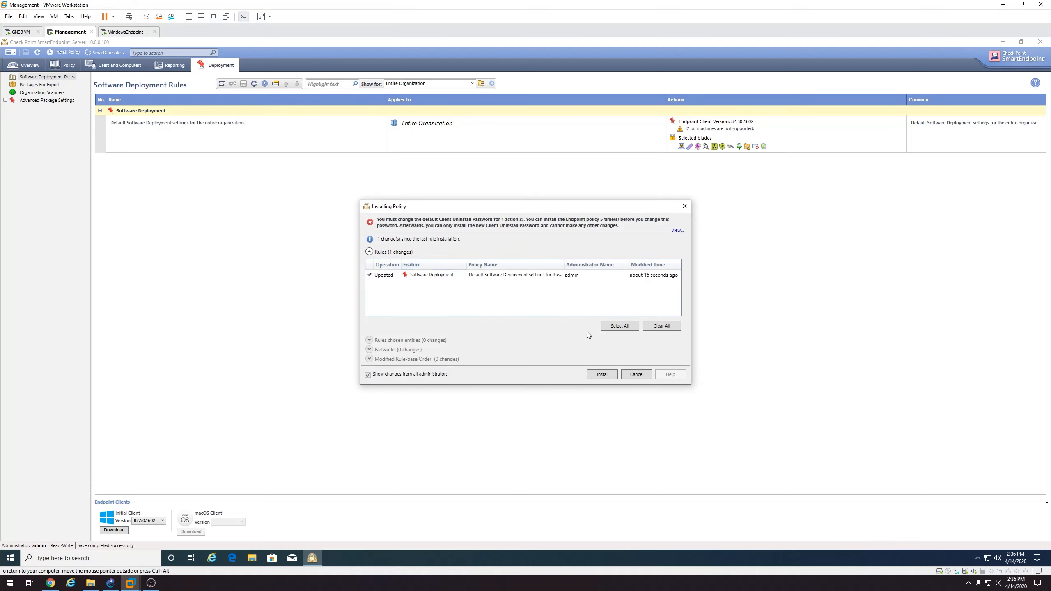
left_click(602, 375)
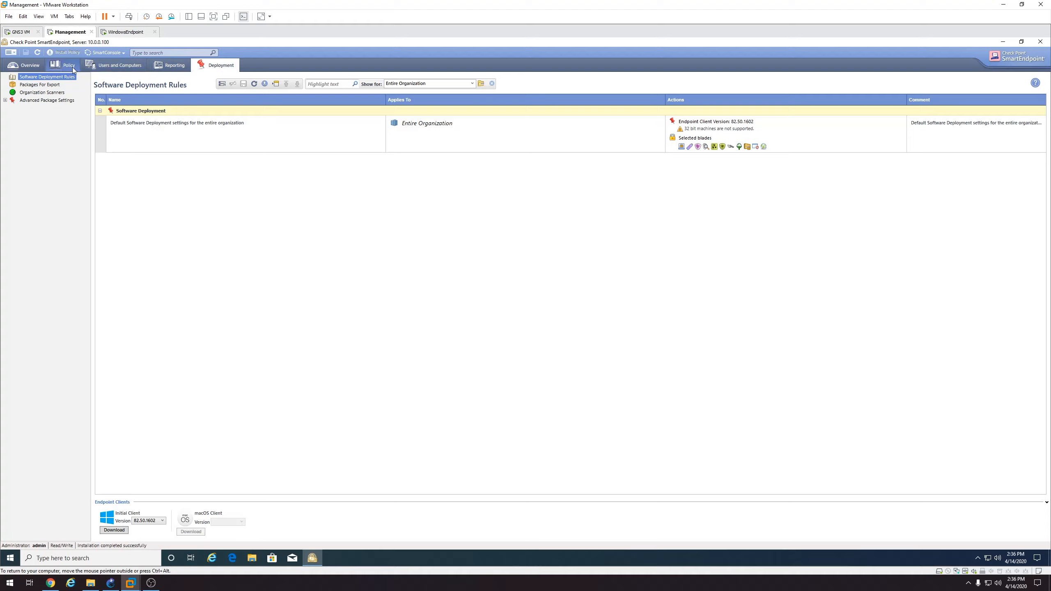
Open the Policy tab and scroll through the Entire Organization rules, including the Anti-Bot section
left_click(34, 67)
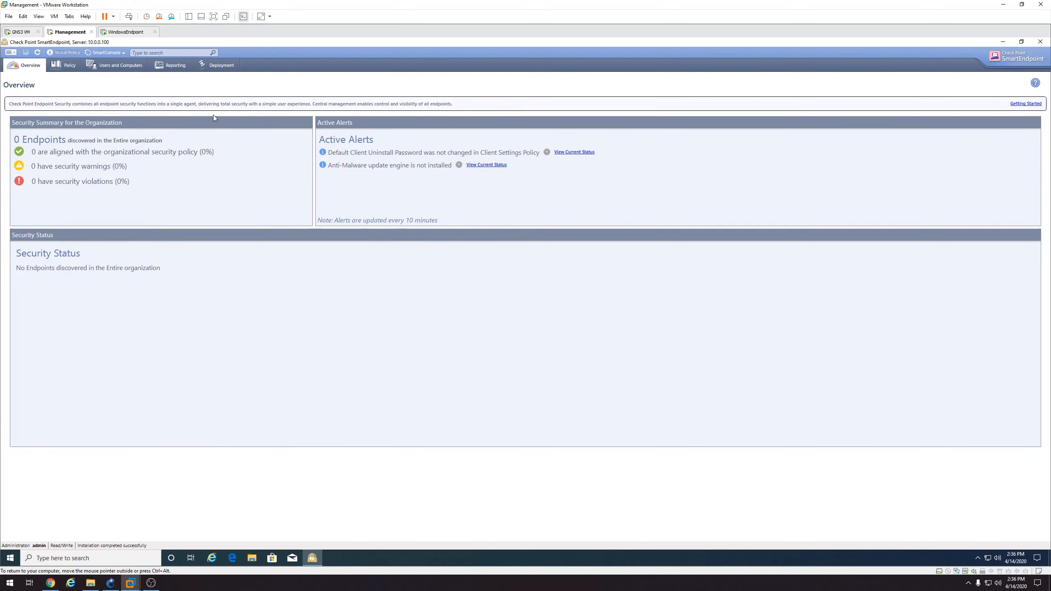
left_click(71, 69)
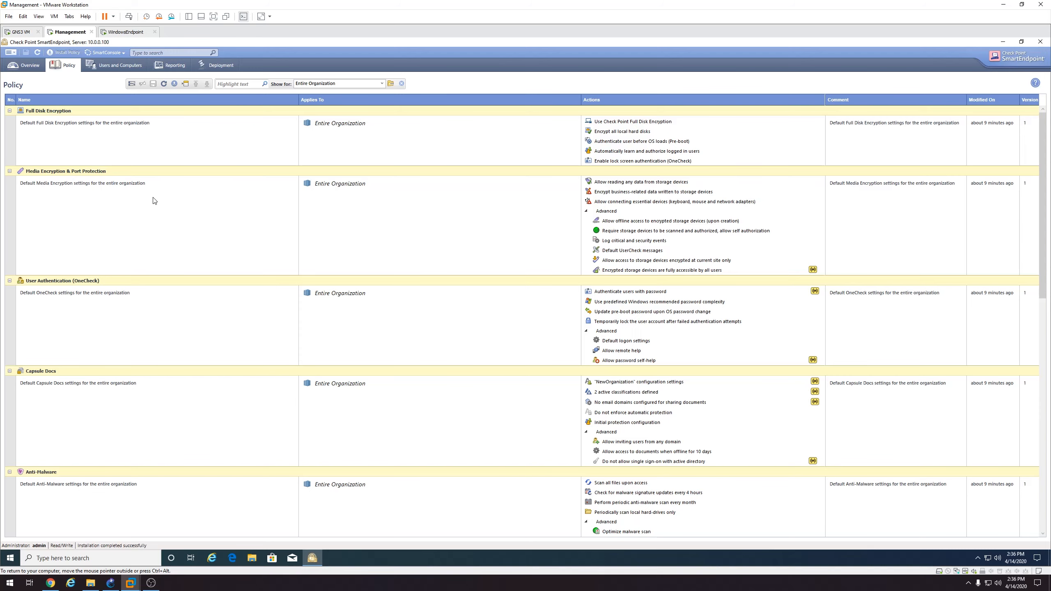
scroll(154, 201, "down", 5)
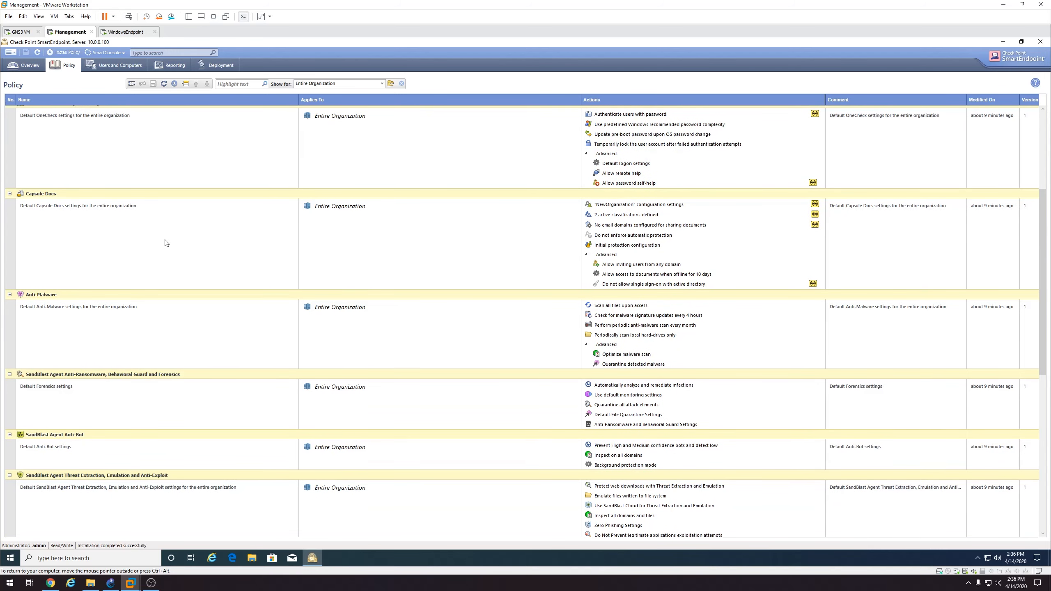
scroll(165, 242, "down", 3)
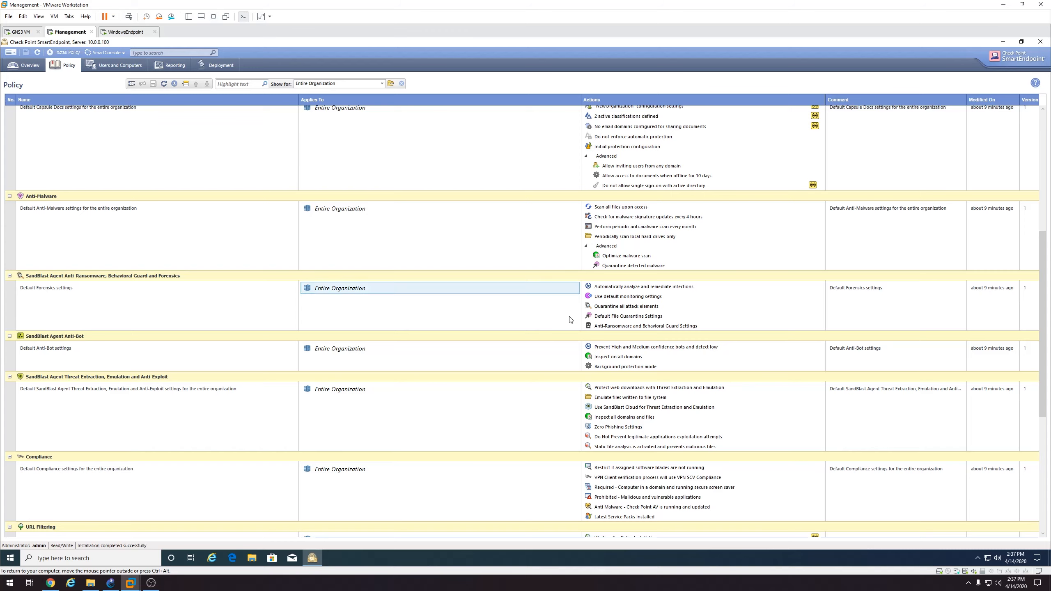
scroll(612, 372, "up", 1)
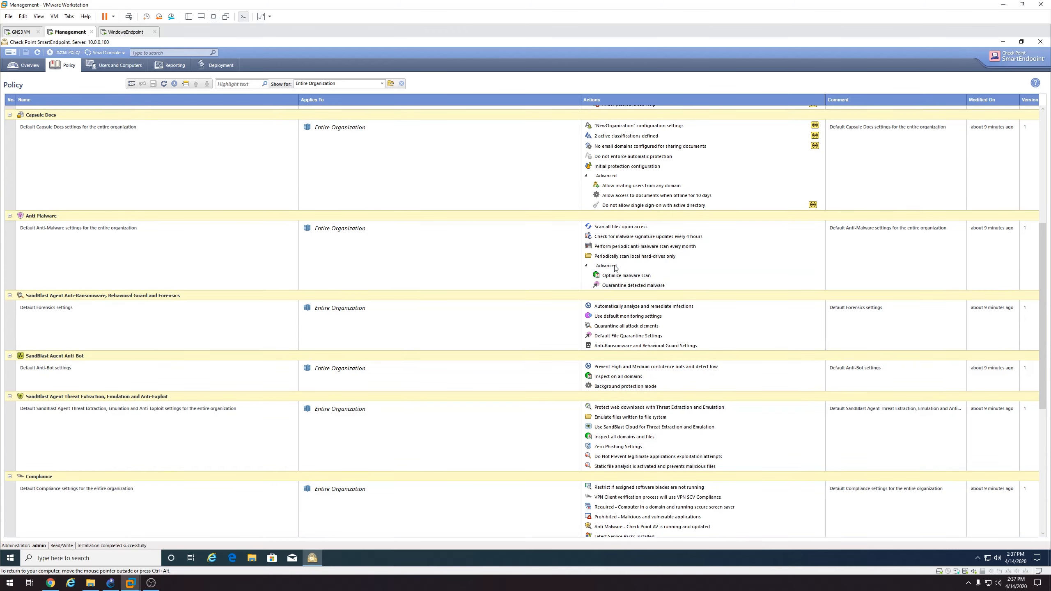
scroll(539, 295, "up", 1)
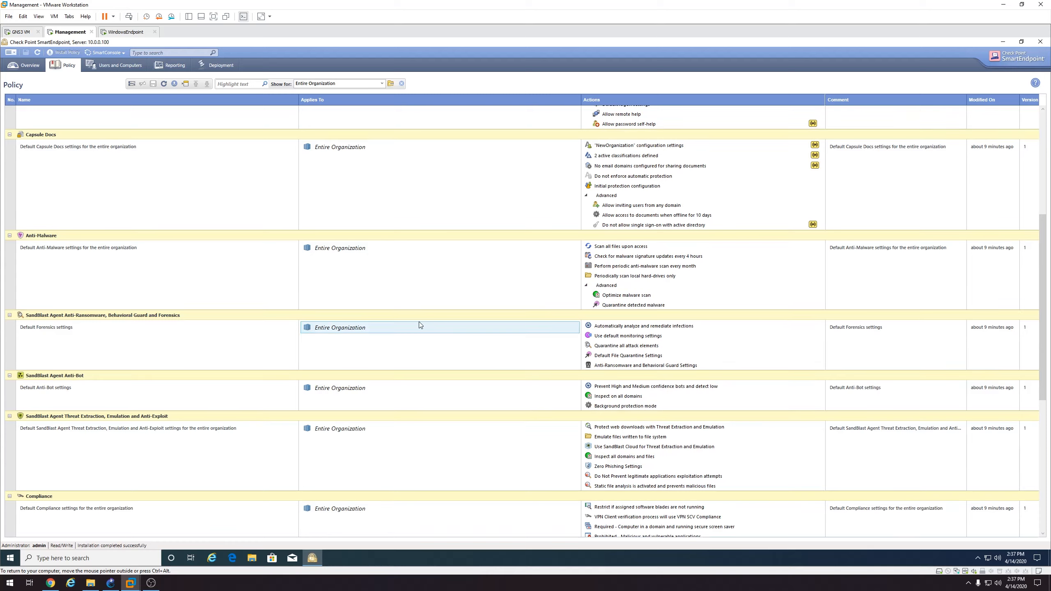
left_click_drag(1041, 223, 1045, 118)
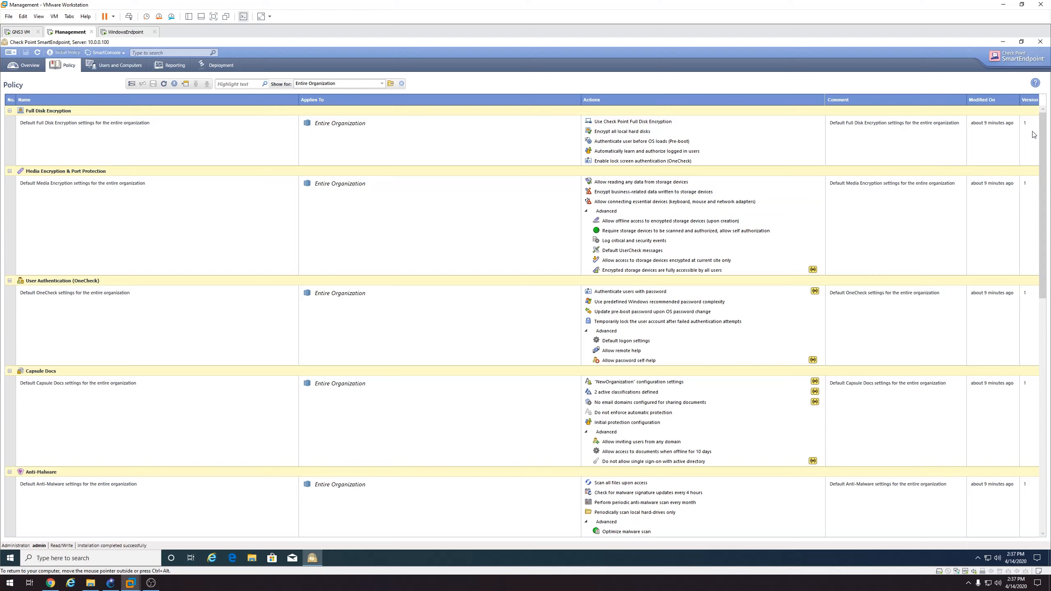
left_click_drag(1040, 133, 1043, 365)
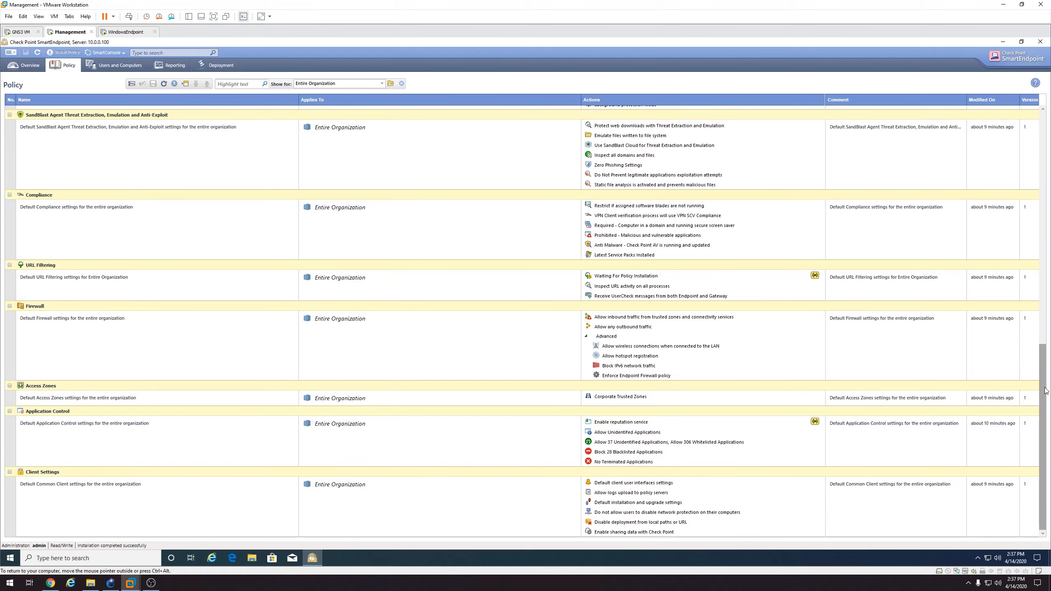
left_click_drag(1044, 426, 1049, 181)
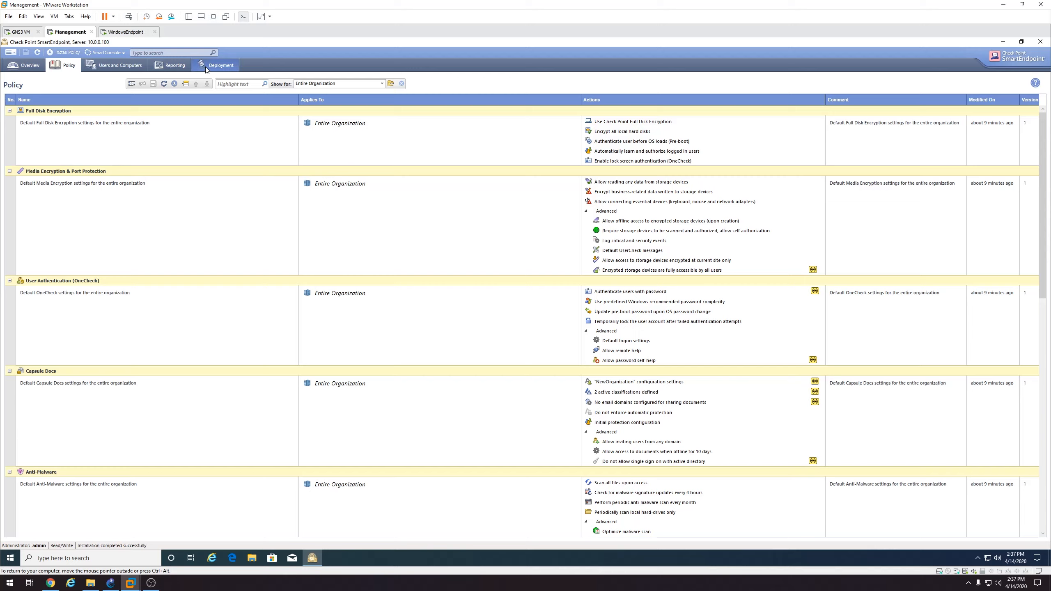
Browse the Virtual Groups folder and the All Desktops group in Users and Computers
left_click(133, 70)
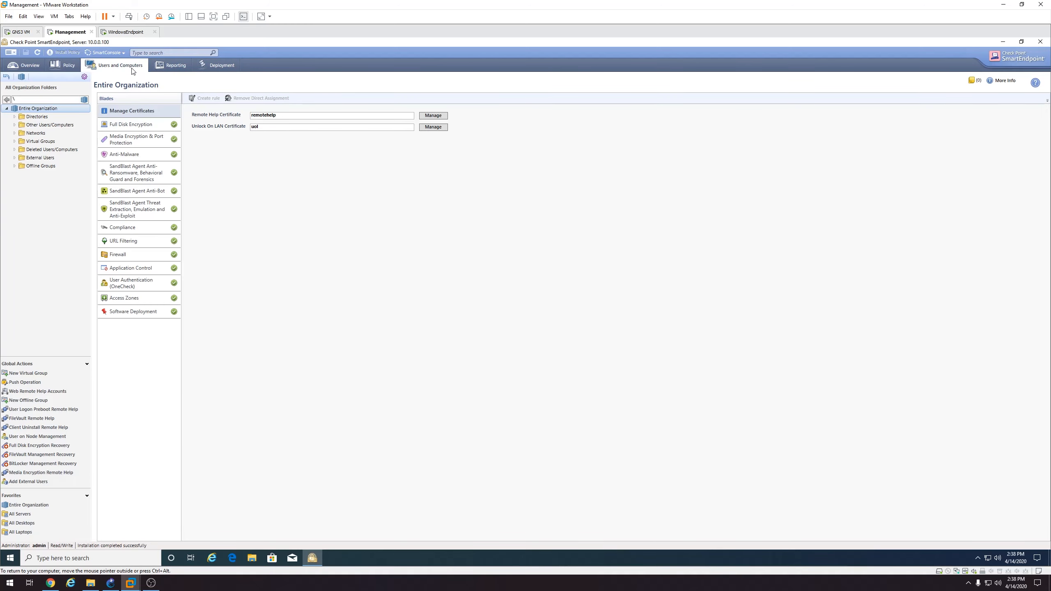
double_click(19, 141)
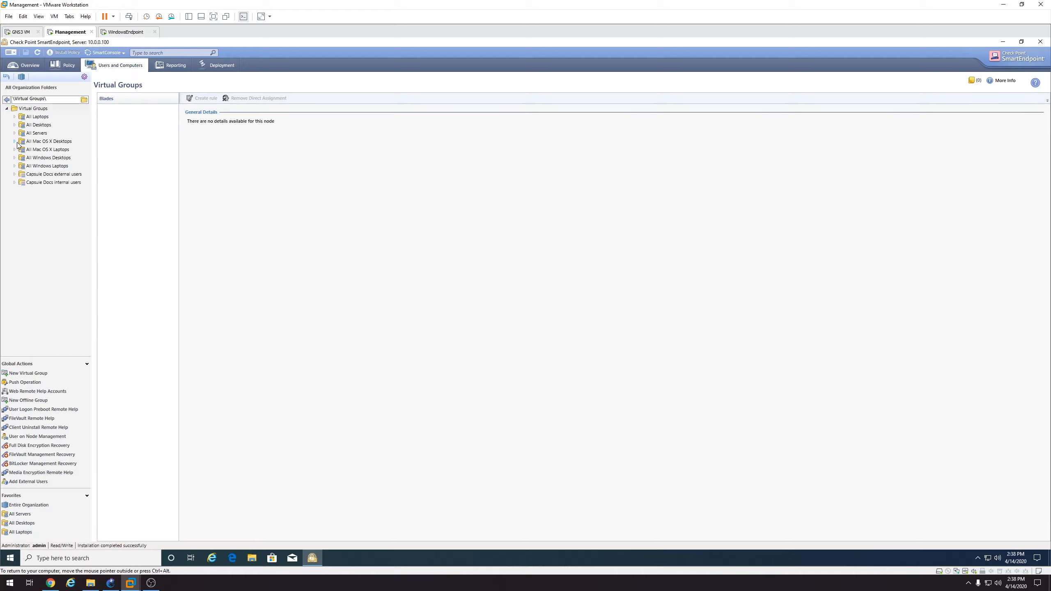
left_click(45, 126)
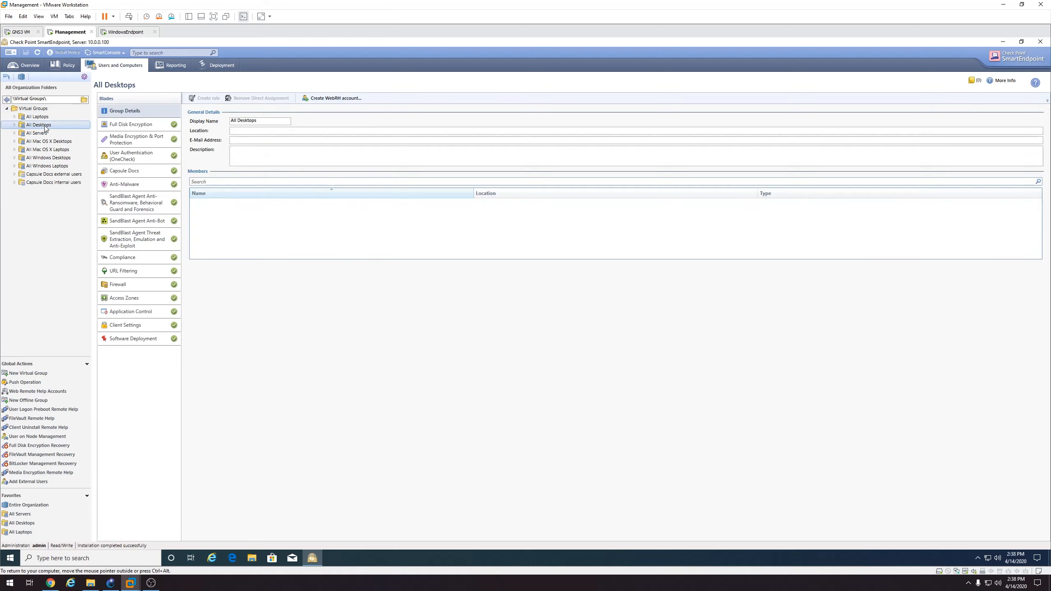
double_click(13, 126)
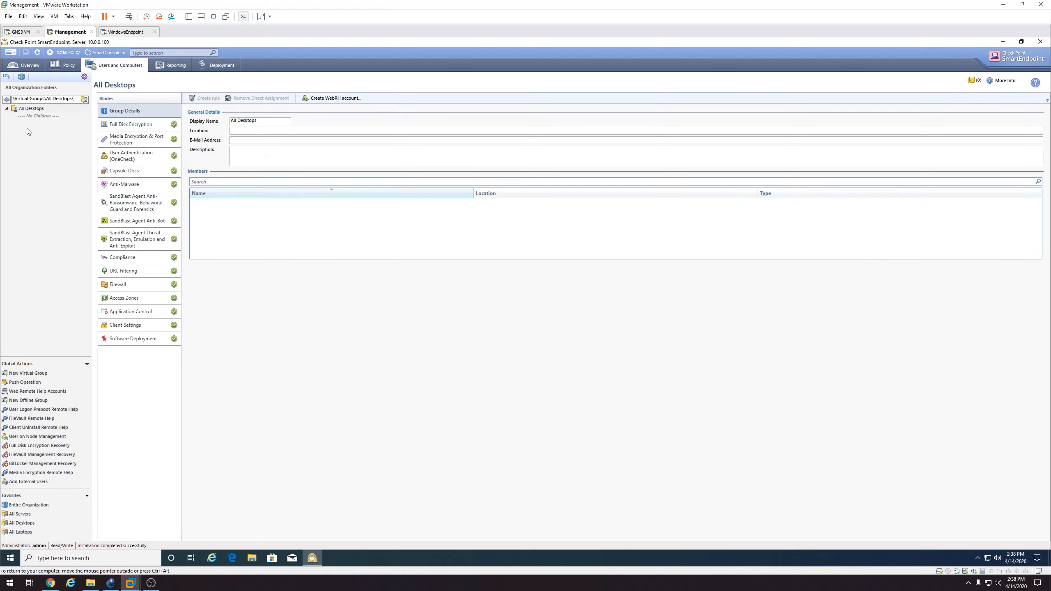
double_click(7, 109)
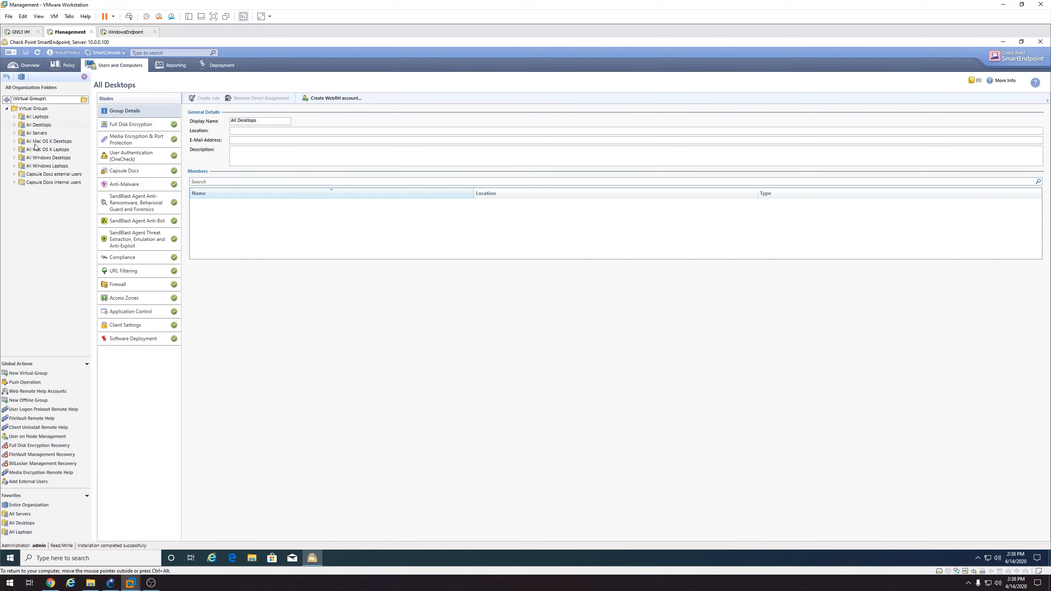
Create the No Anti-Bot virtual group with All Desktops as its member
right_click(39, 197)
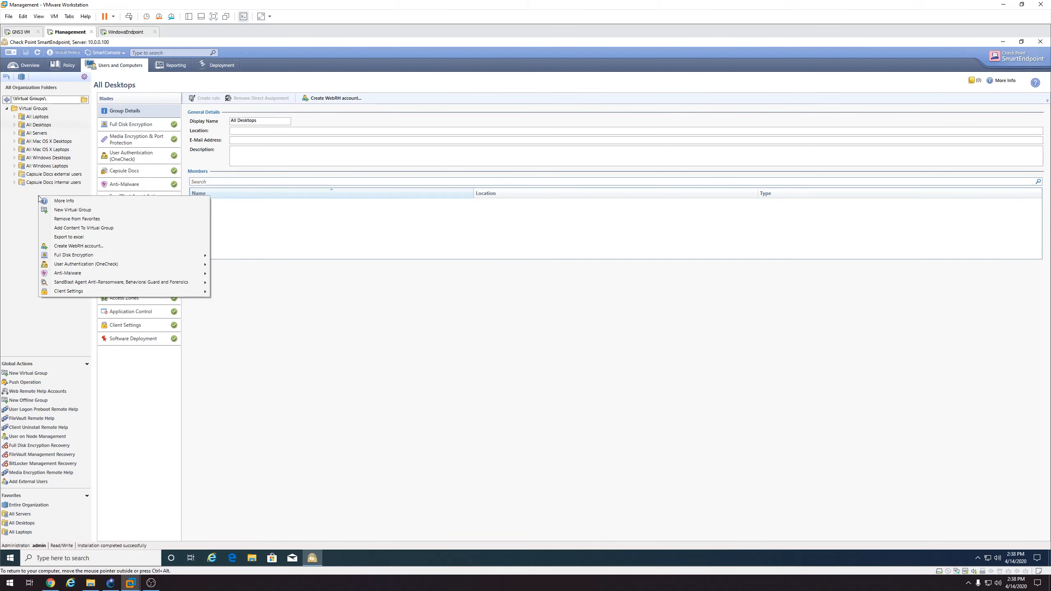
left_click(55, 210)
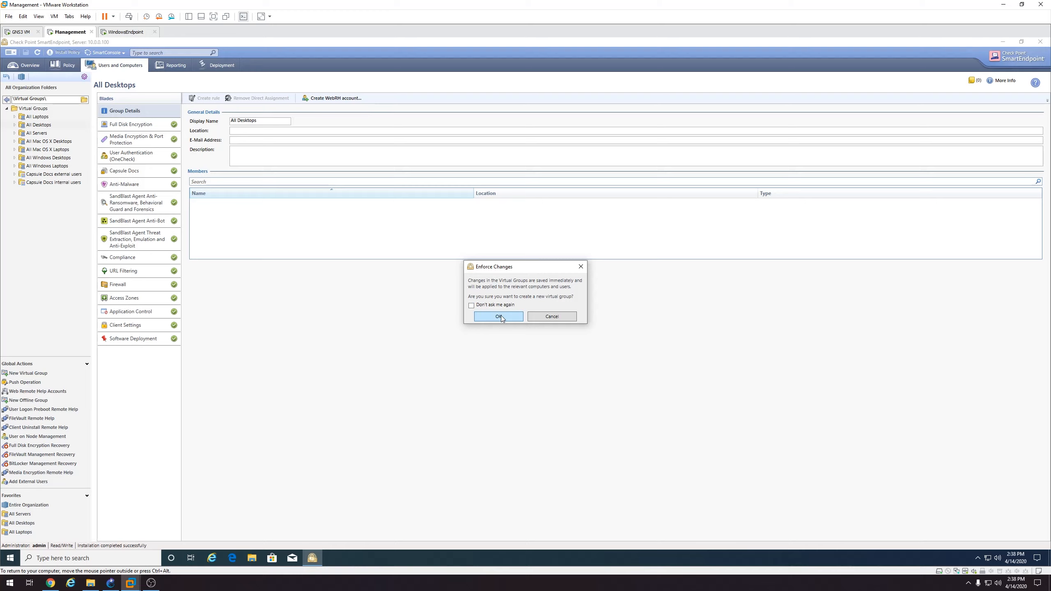
left_click(499, 316)
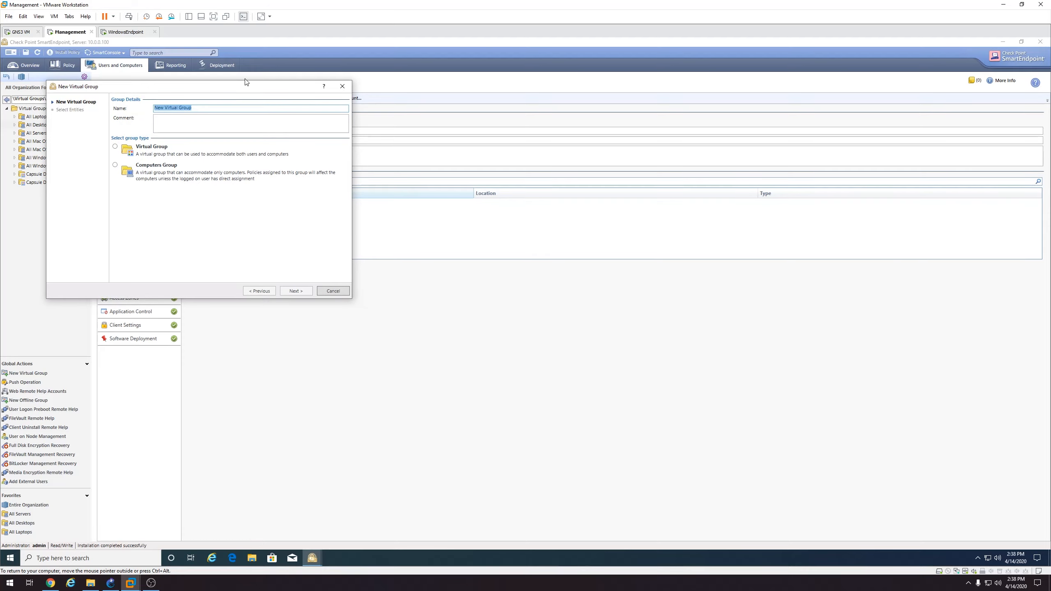
type("No Anti-Bot")
left_click(158, 150)
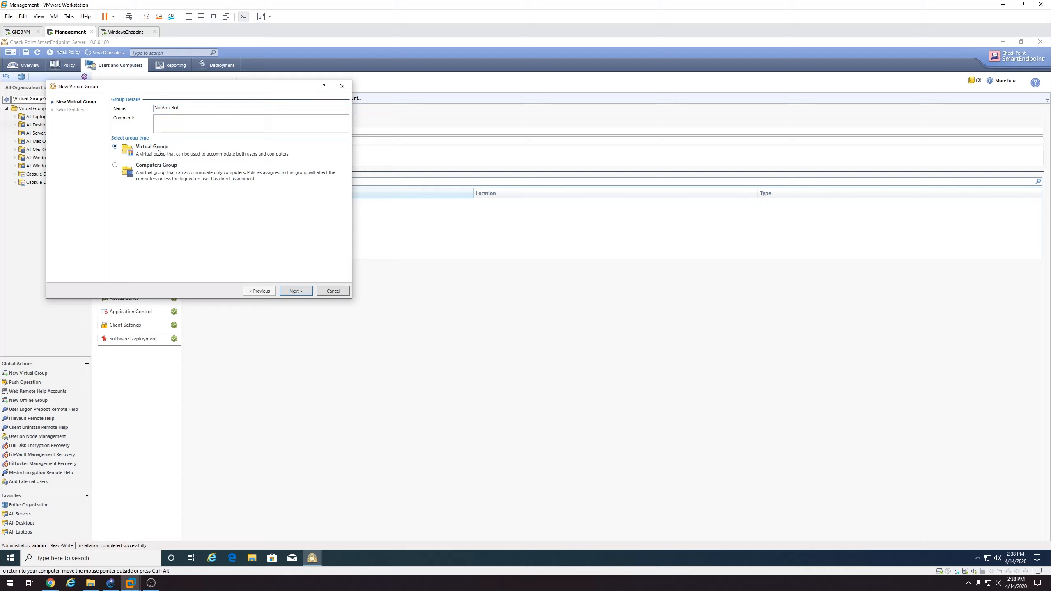
left_click(302, 292)
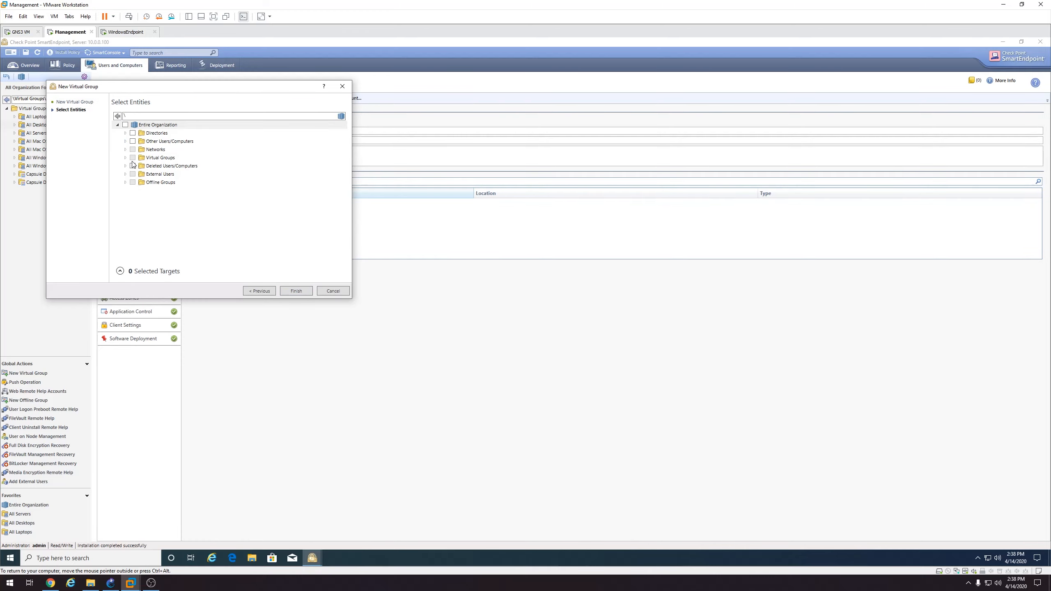
double_click(163, 158)
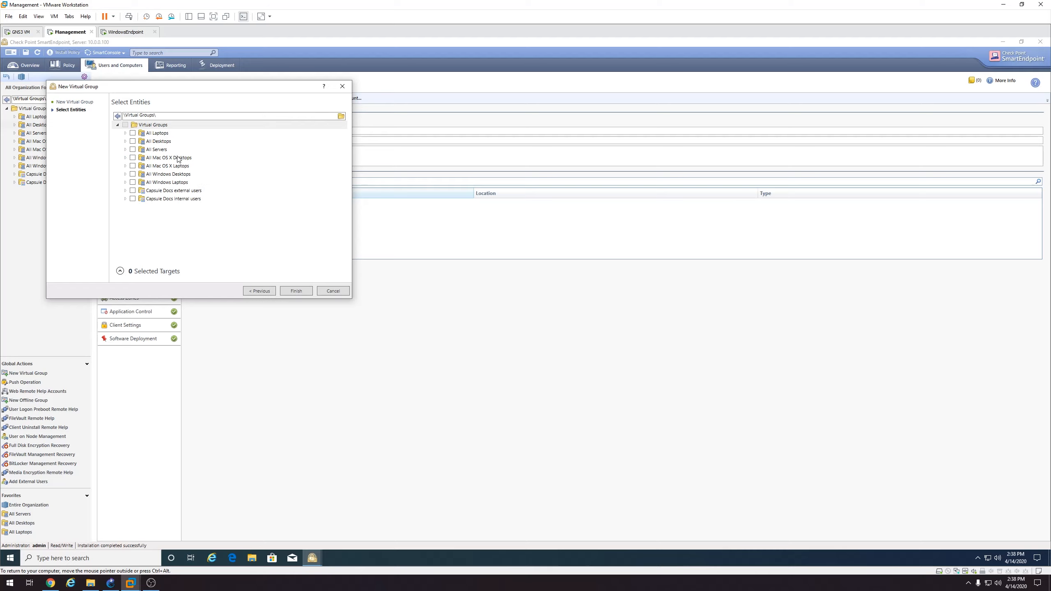
left_click(295, 292)
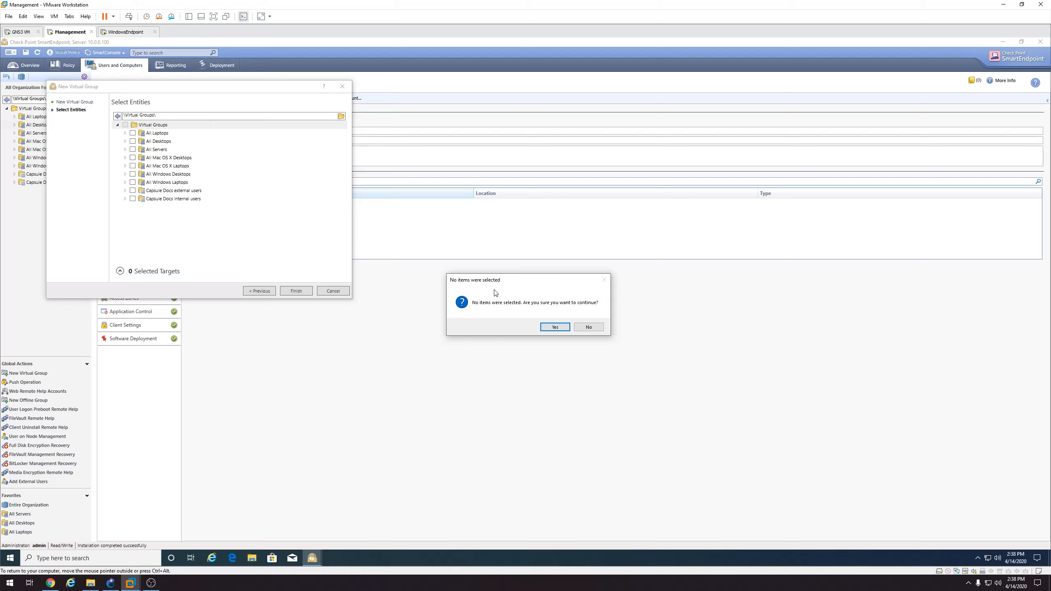
left_click(588, 328)
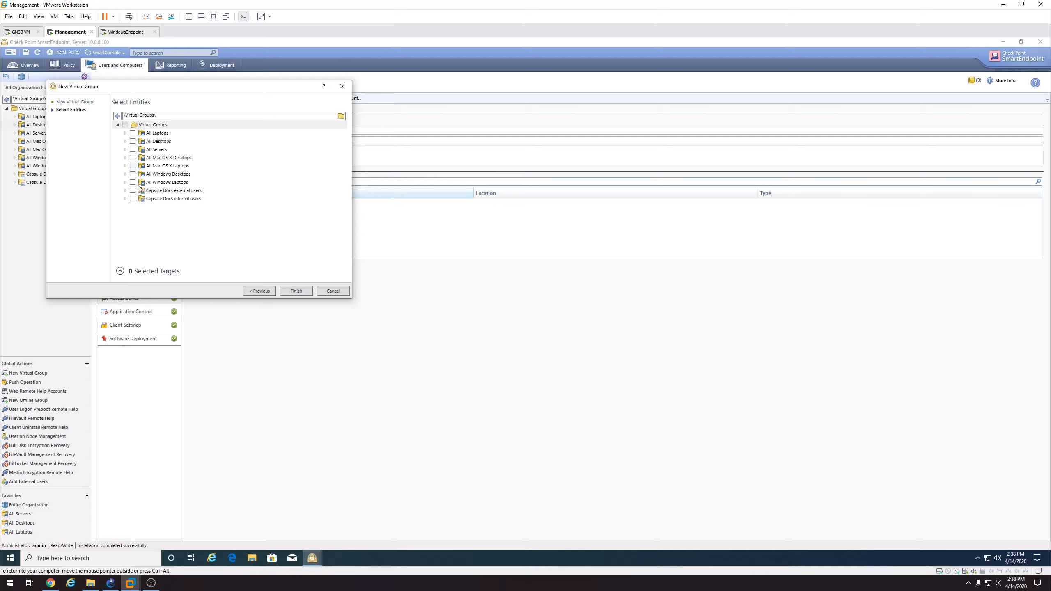
left_click(133, 142)
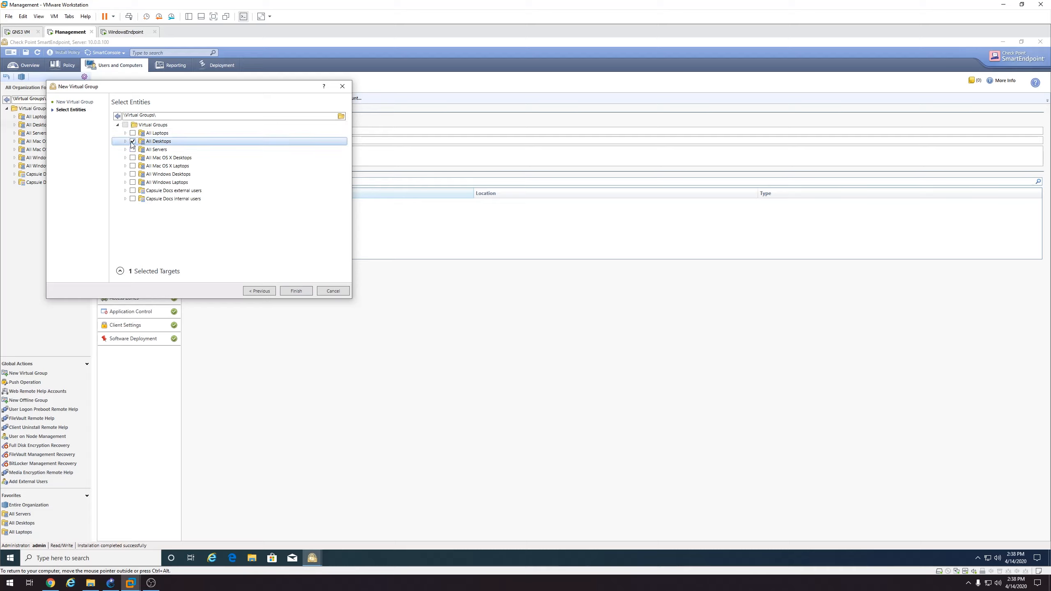
left_click(300, 293)
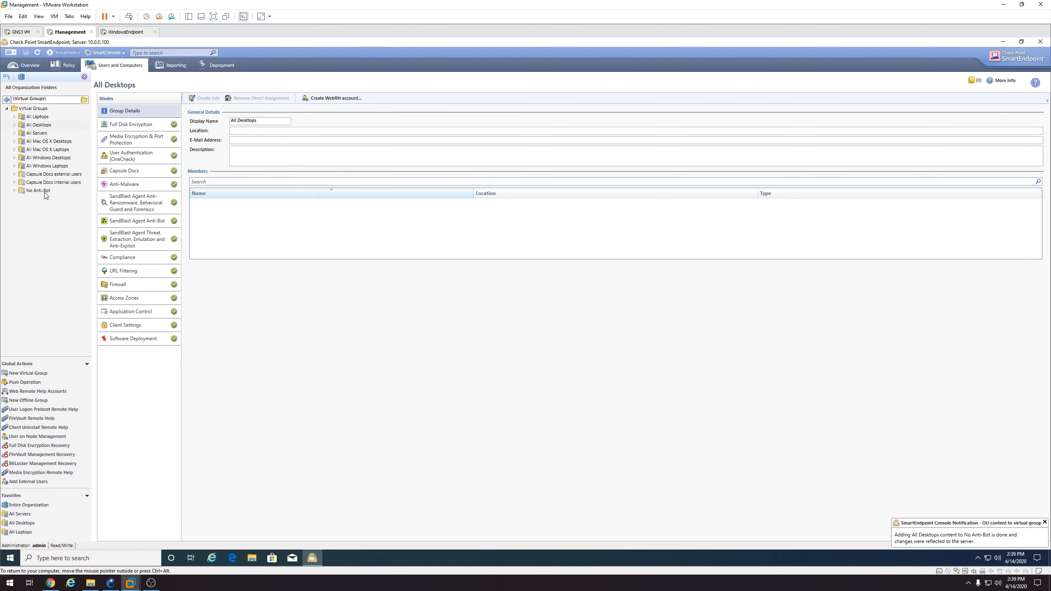
Check the new No Anti-Bot group's contents and return to Software Deployment Rules
left_click(46, 193)
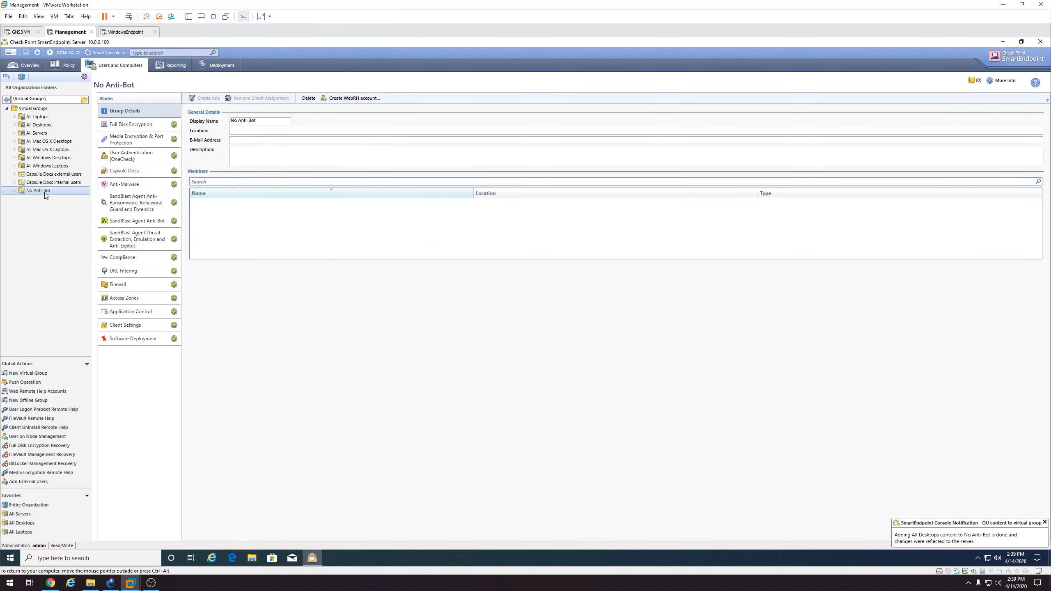
left_click(15, 191)
left_click(7, 109)
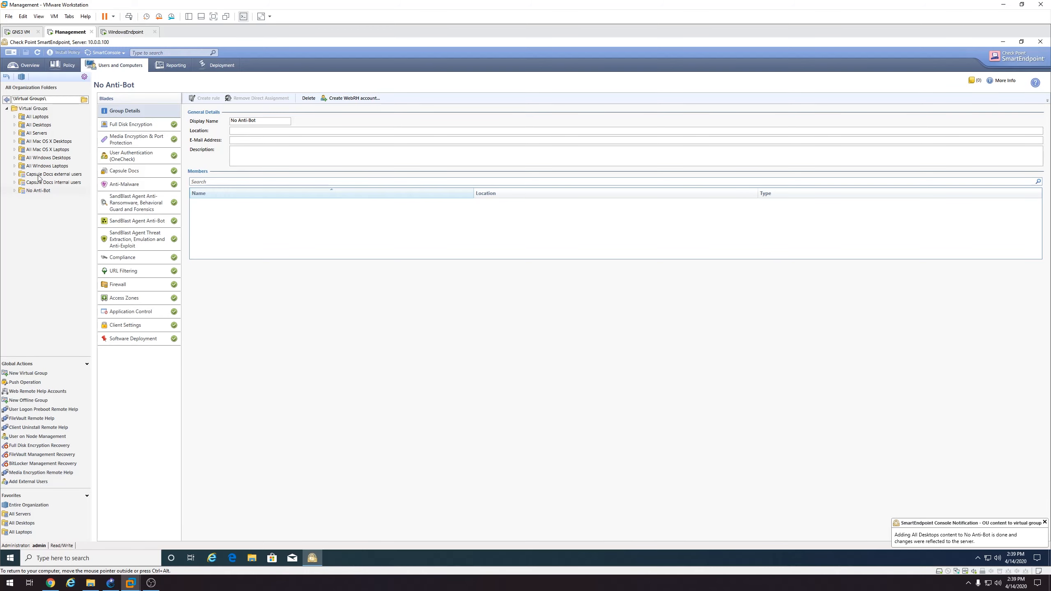
left_click(37, 193)
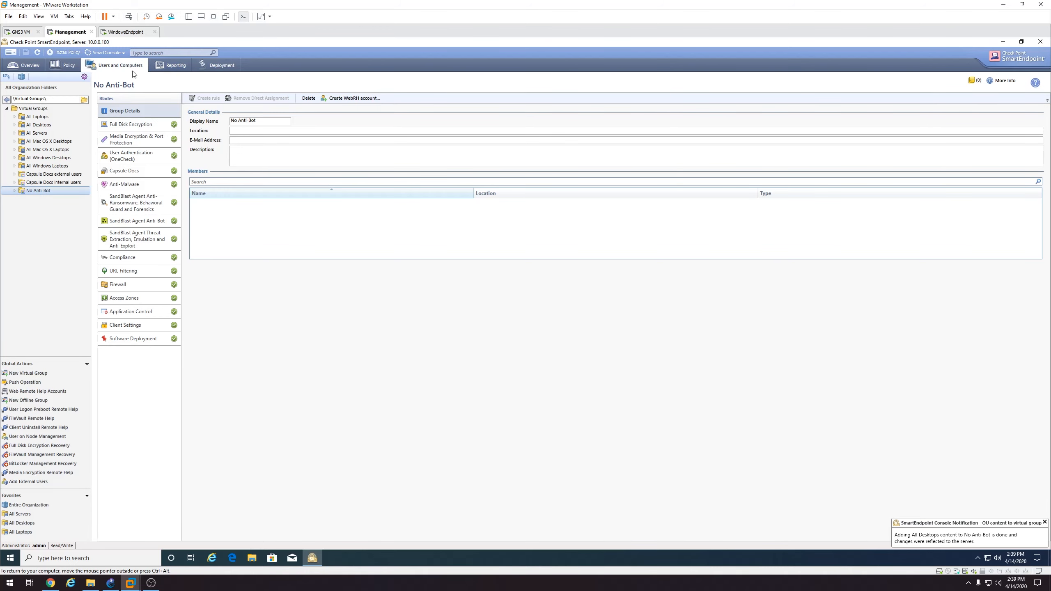
left_click(213, 66)
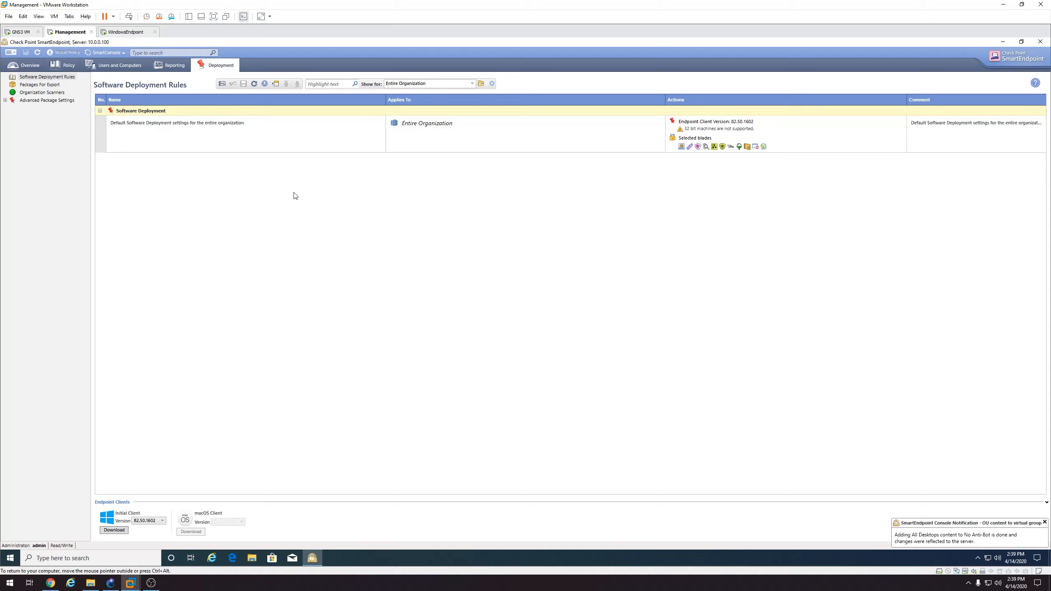
Start a Create Rule Wizard from the default rule and browse the Directories and Virtual Groups folders
left_click(239, 110)
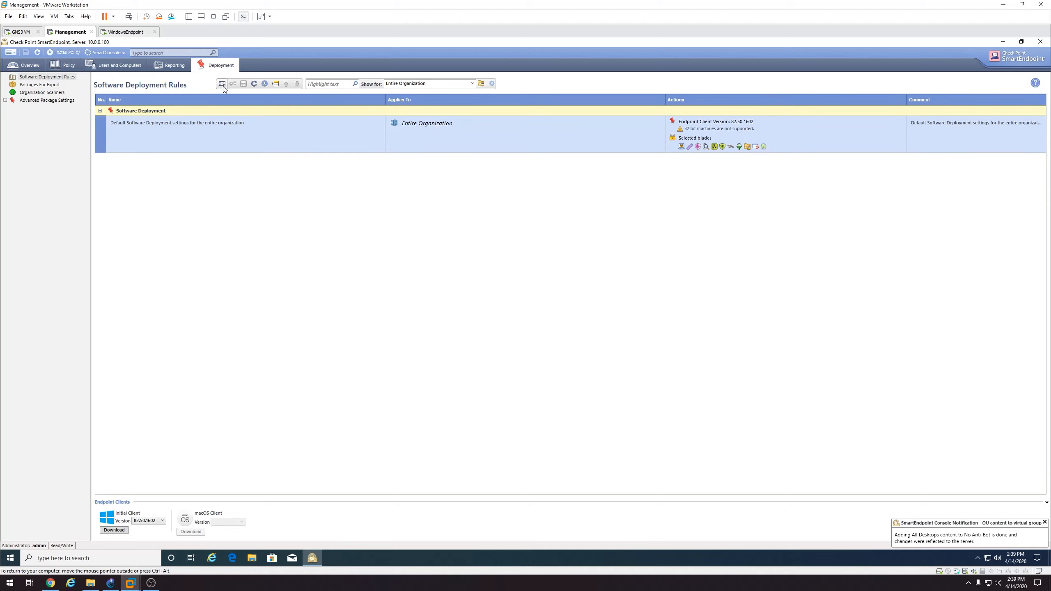
right_click(230, 119)
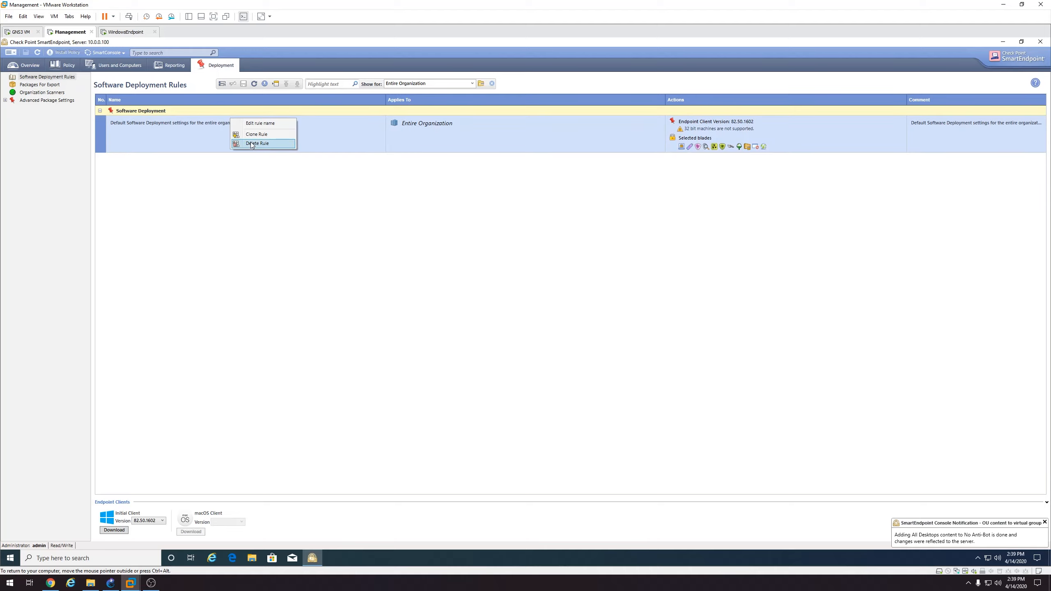
left_click(253, 136)
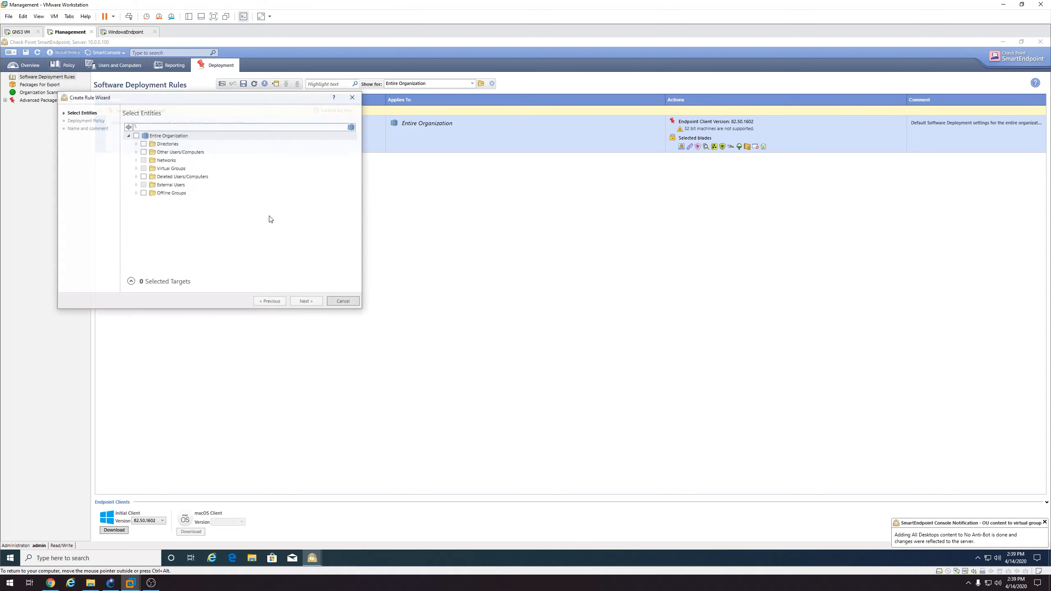
double_click(136, 144)
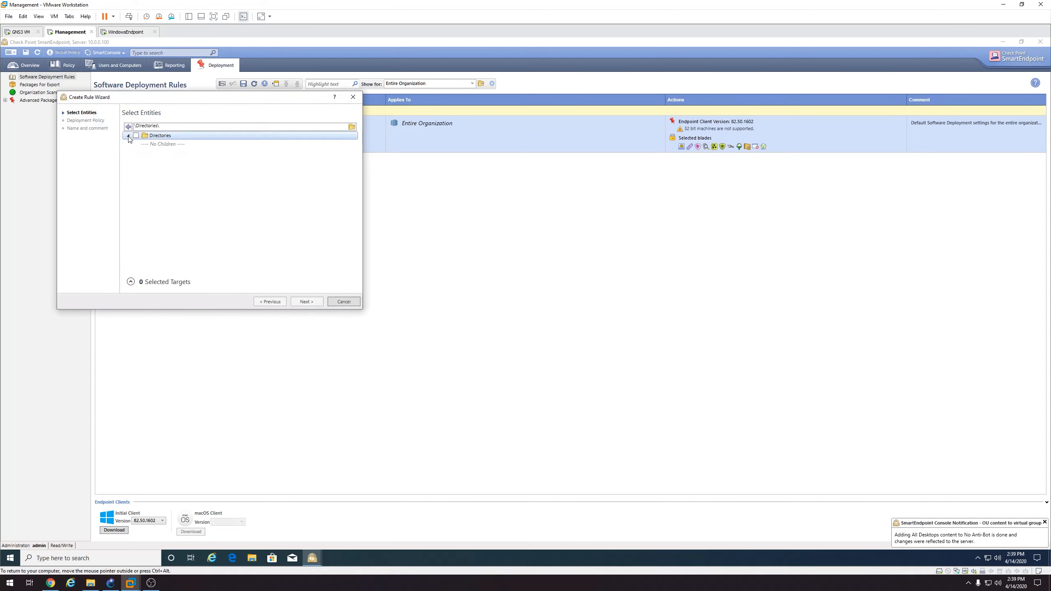
left_click(128, 135)
left_click(137, 169)
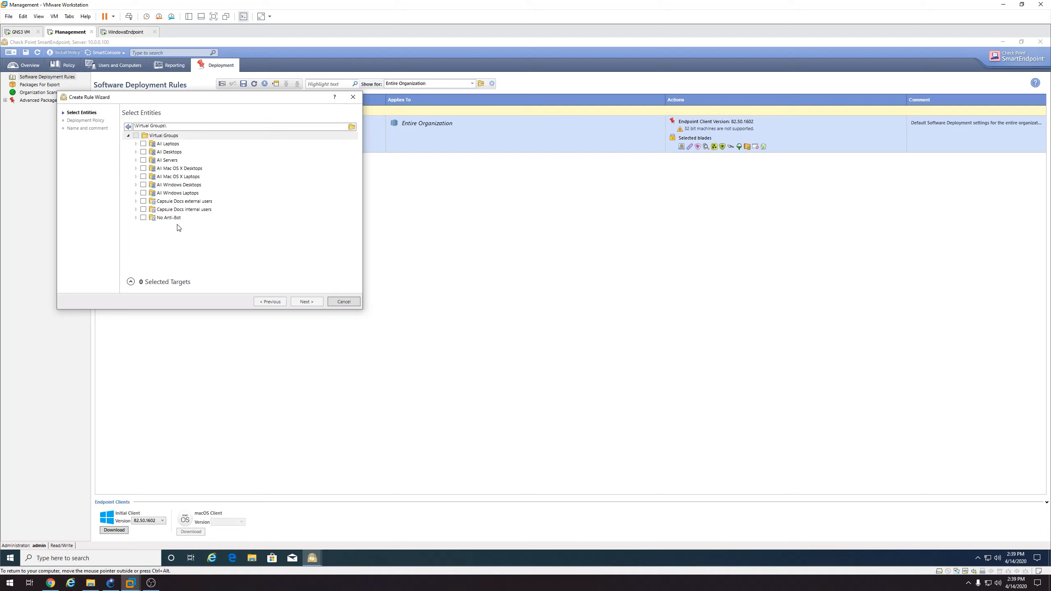
Inspect the No Anti-Bot group, cancel that wizard, and start a fresh deployment rule
left_click(163, 218)
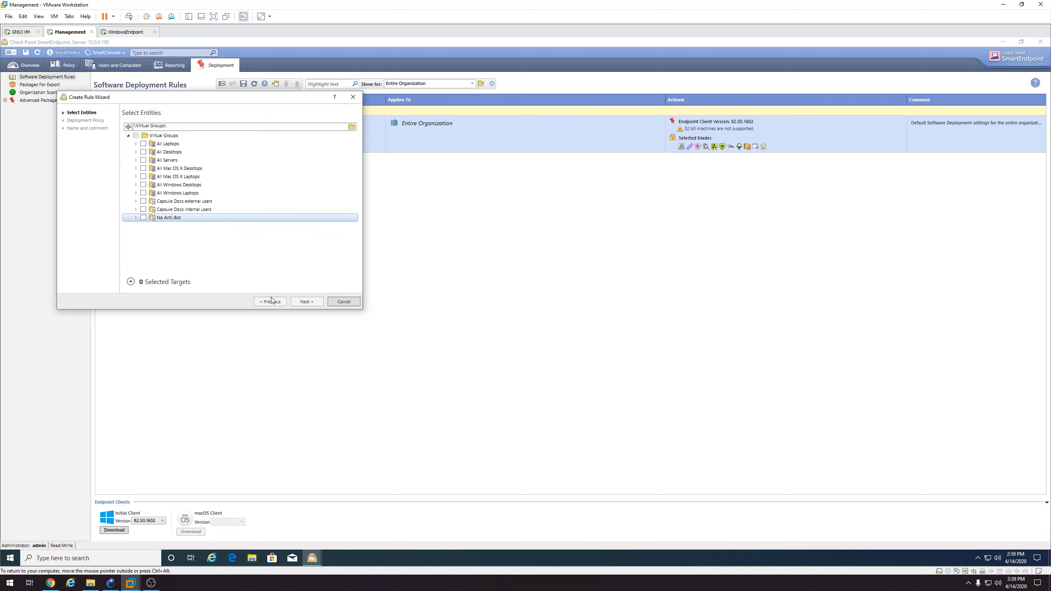
double_click(155, 218)
left_click(164, 136)
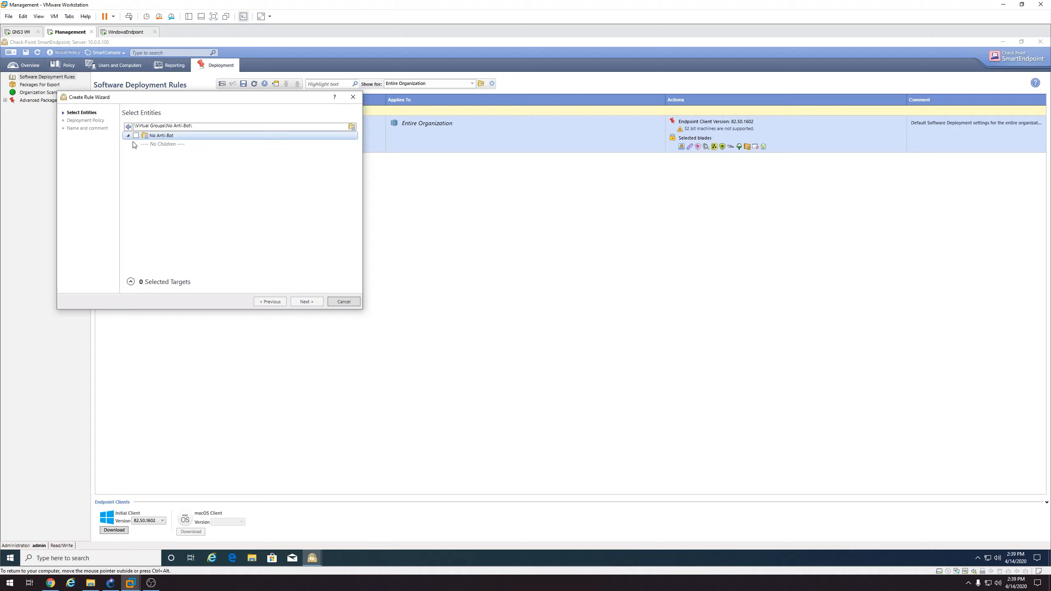
left_click(128, 127)
left_click(128, 127)
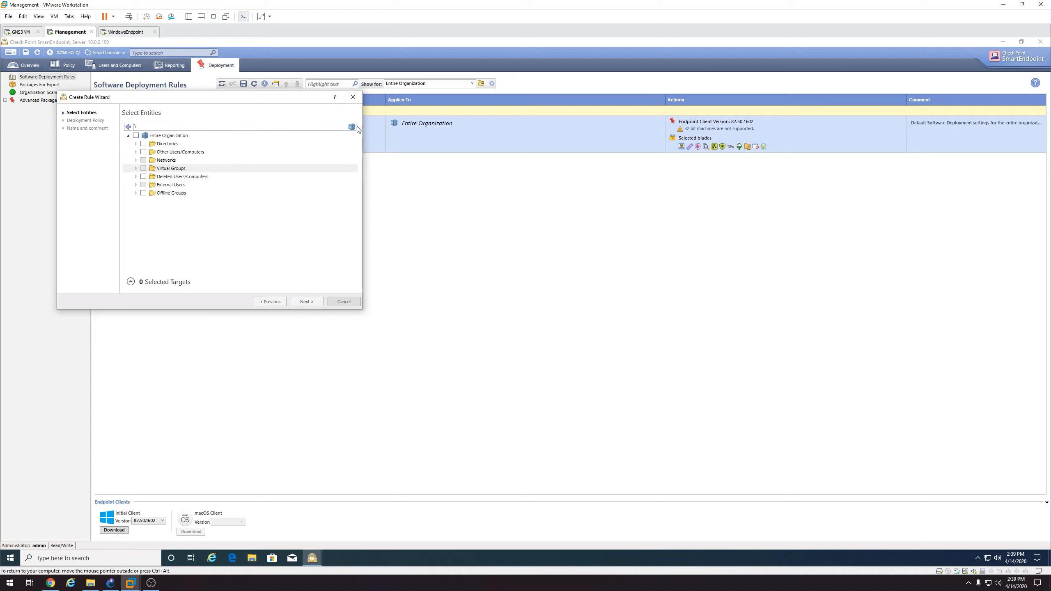
left_click(347, 301)
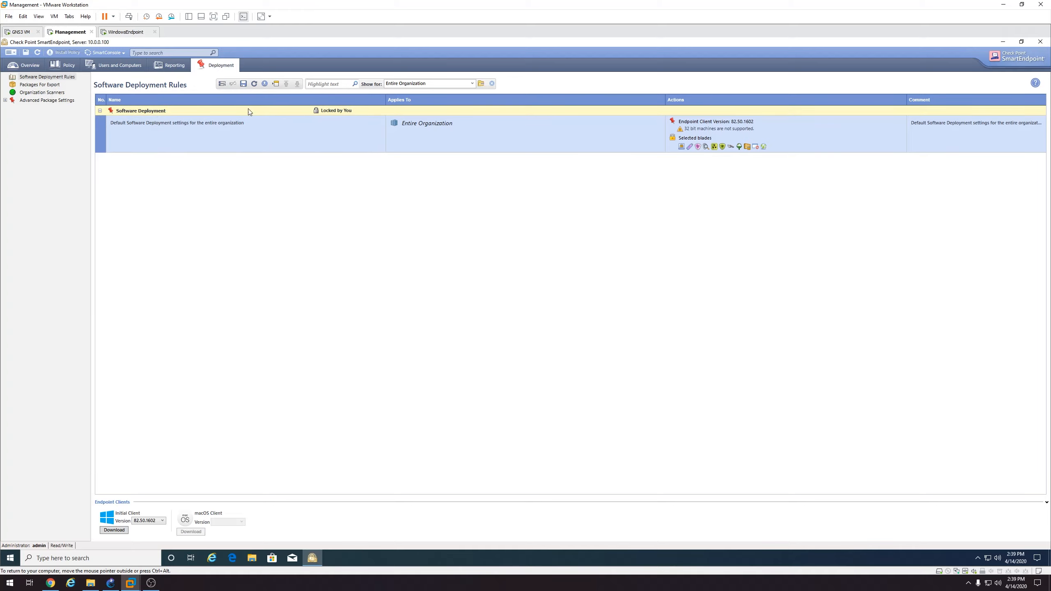
left_click(222, 85)
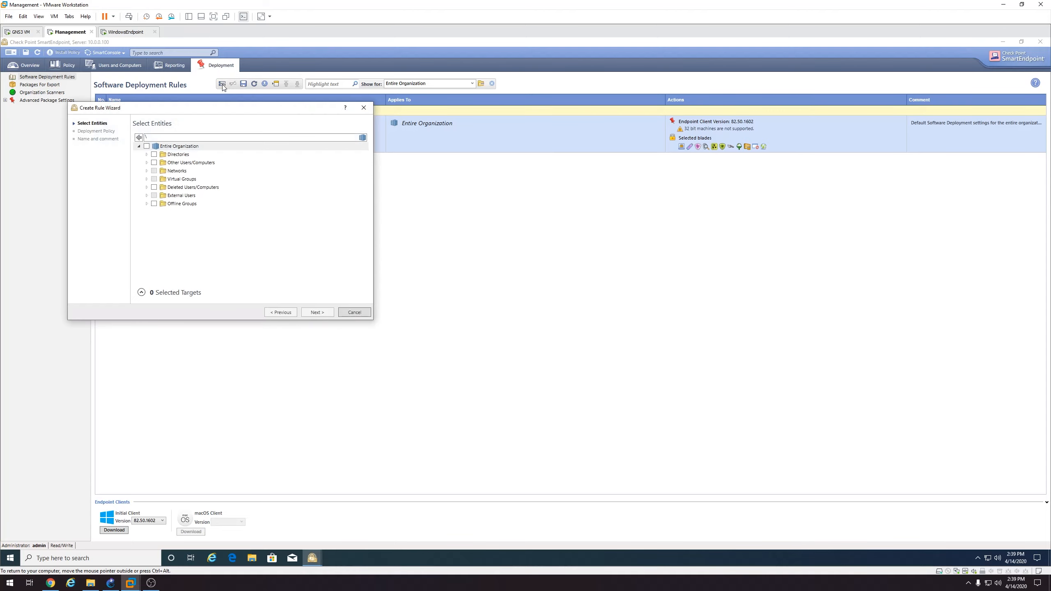
Start a rule aimed at the No Anti-Bot virtual group, then cancel the wizard
double_click(148, 180)
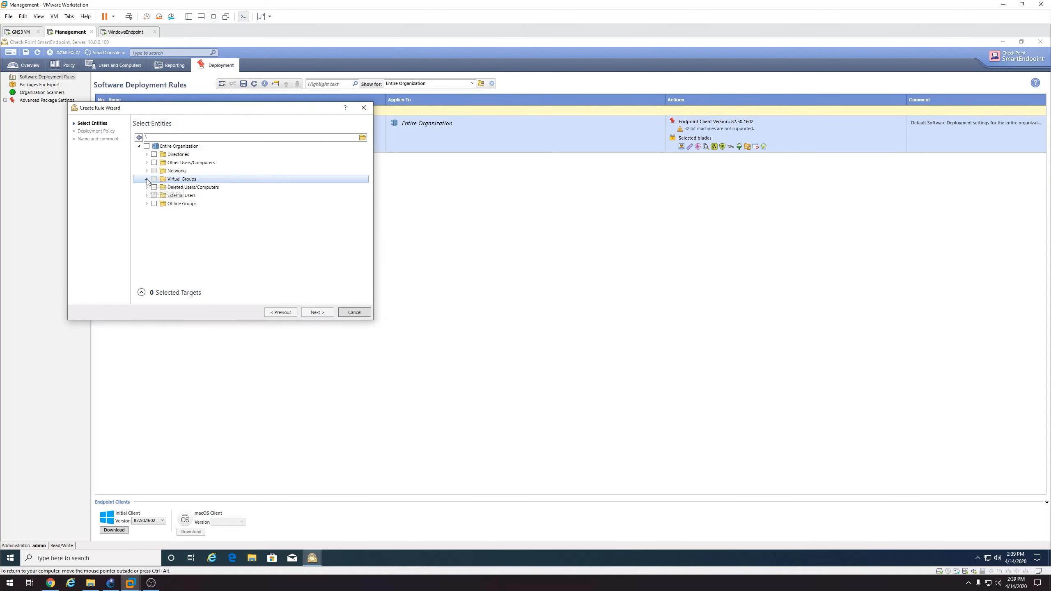
left_click(154, 228)
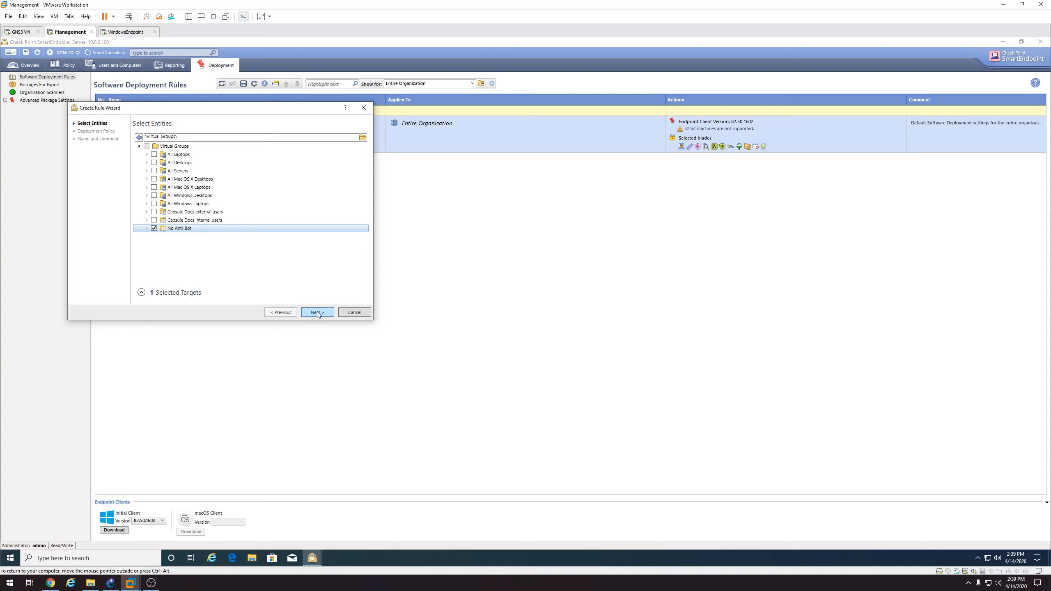
left_click(355, 312)
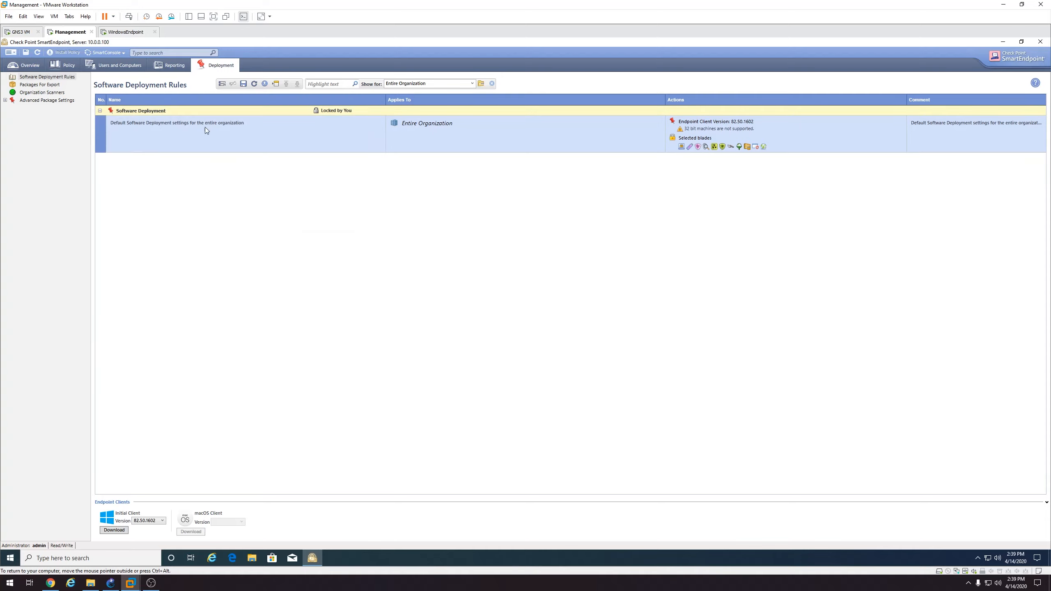
Clone the default deployment rule for the No Anti-Bot virtual group and name it 'NO Anti-bot'
right_click(202, 133)
left_click(215, 146)
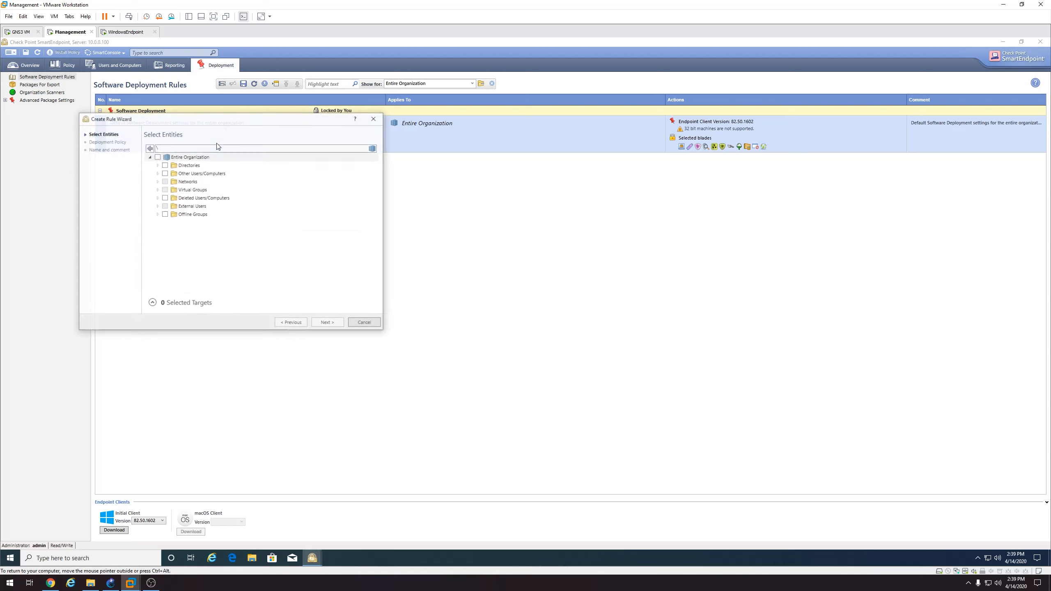
left_click(157, 190)
left_click(165, 239)
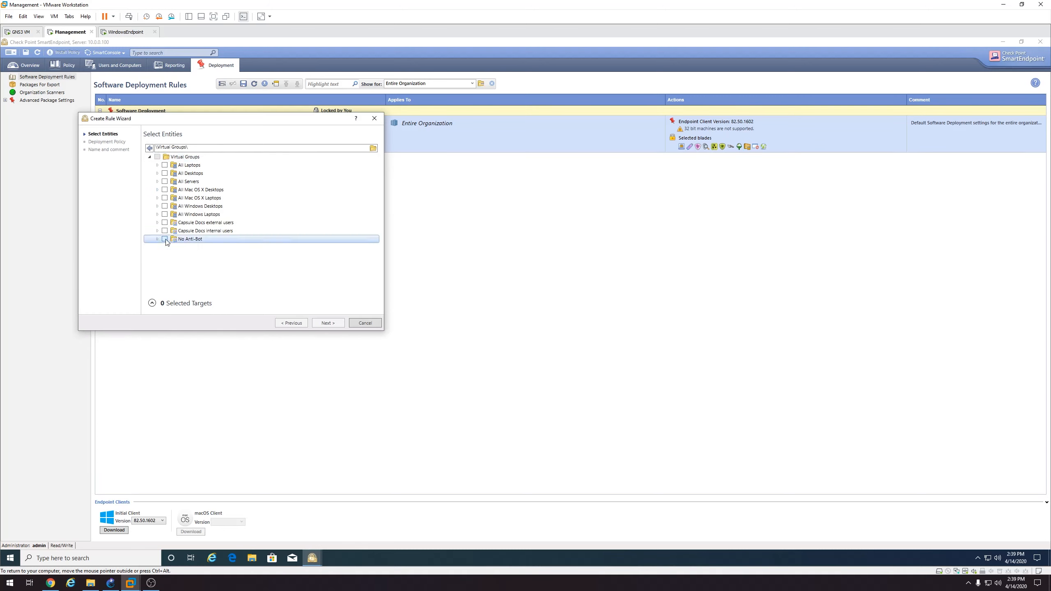
left_click(331, 323)
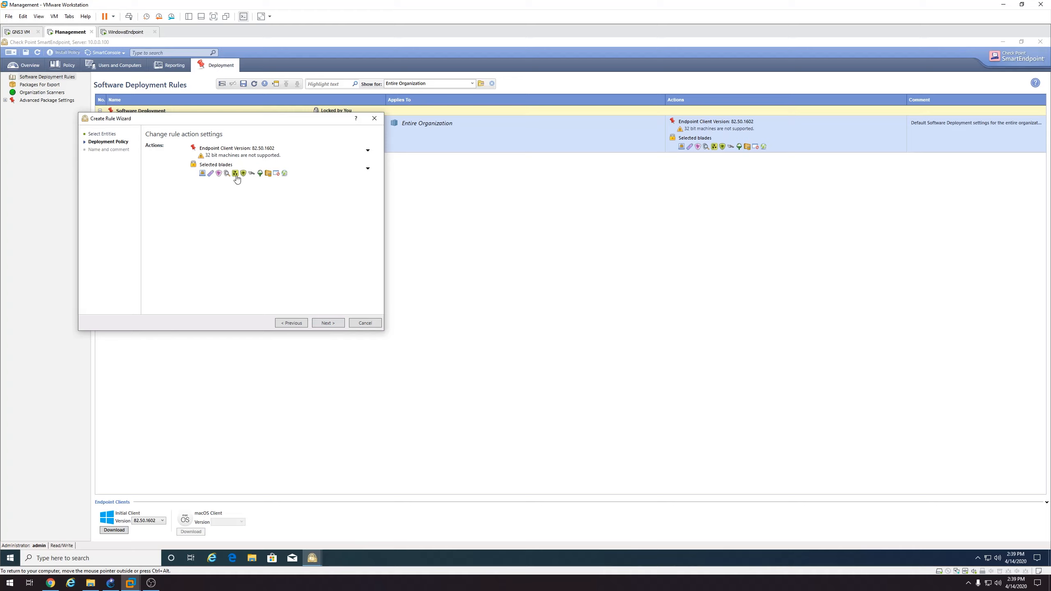
left_click(330, 324)
left_click_drag(335, 150, 176, 143)
type("NO Anti-bot")
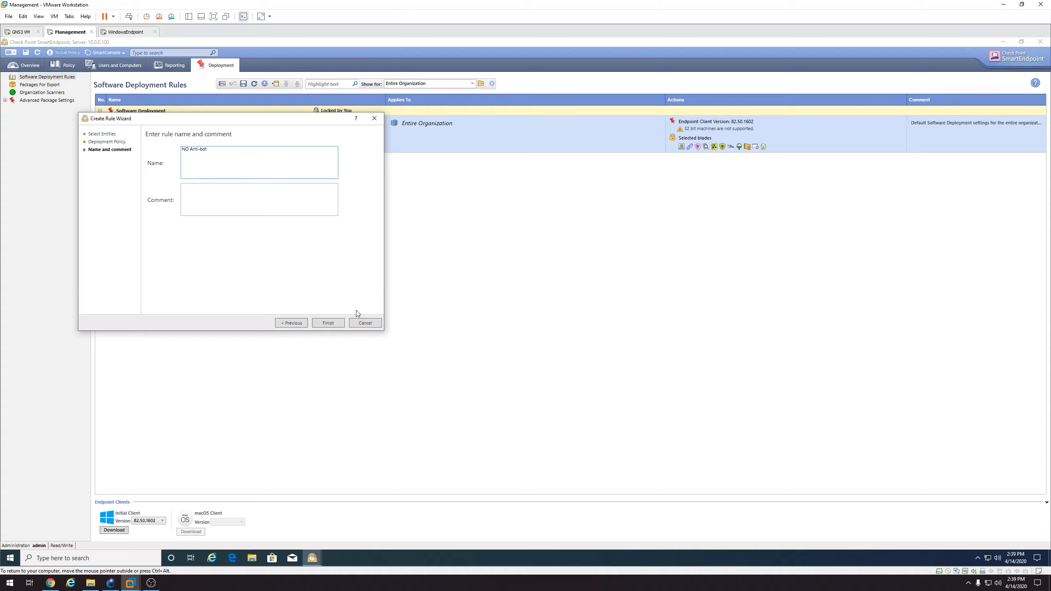
left_click(329, 322)
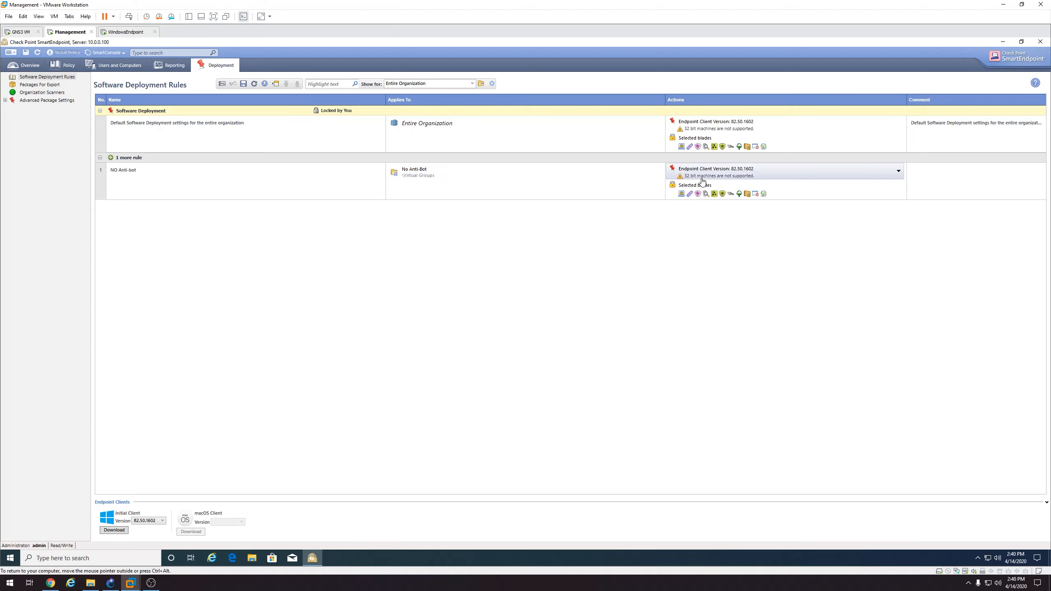
Uncheck SandBlast Agent Anti-Bot and Threat Extraction in the NO Anti-bot rule's selected blades
left_click(781, 192)
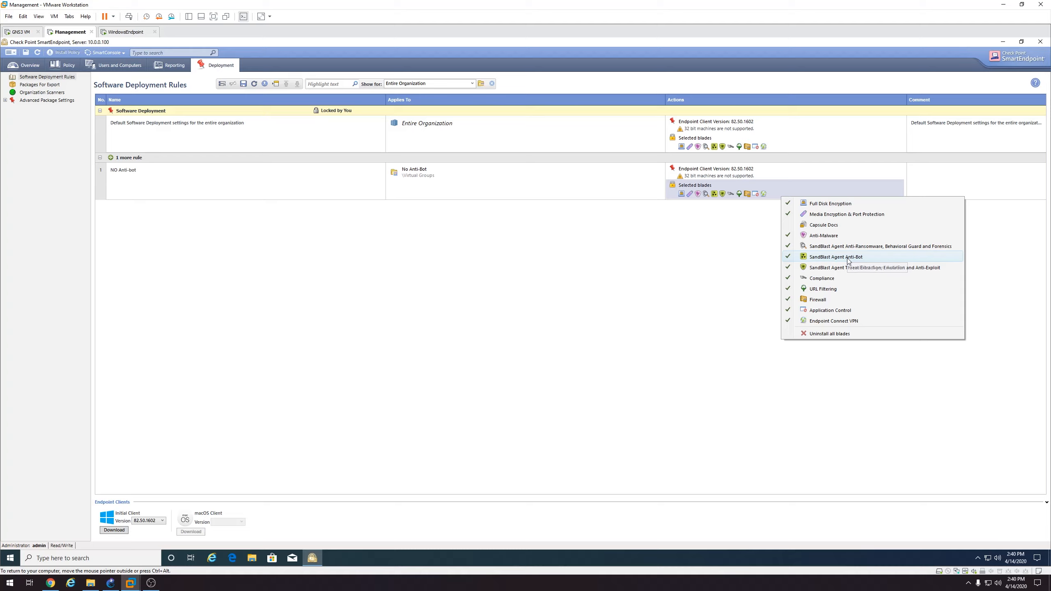
left_click(823, 257)
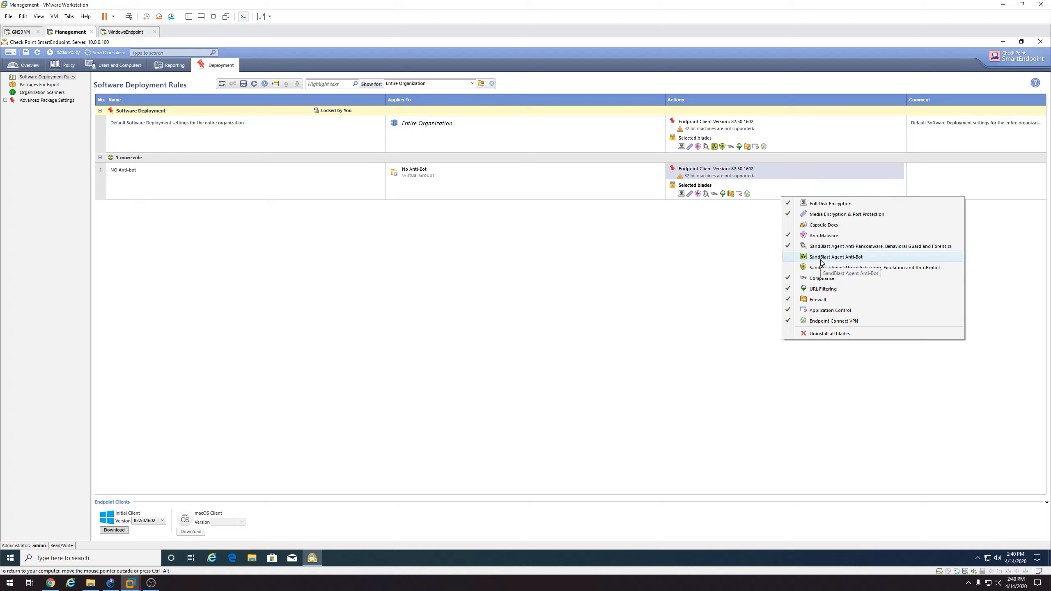
left_click(708, 251)
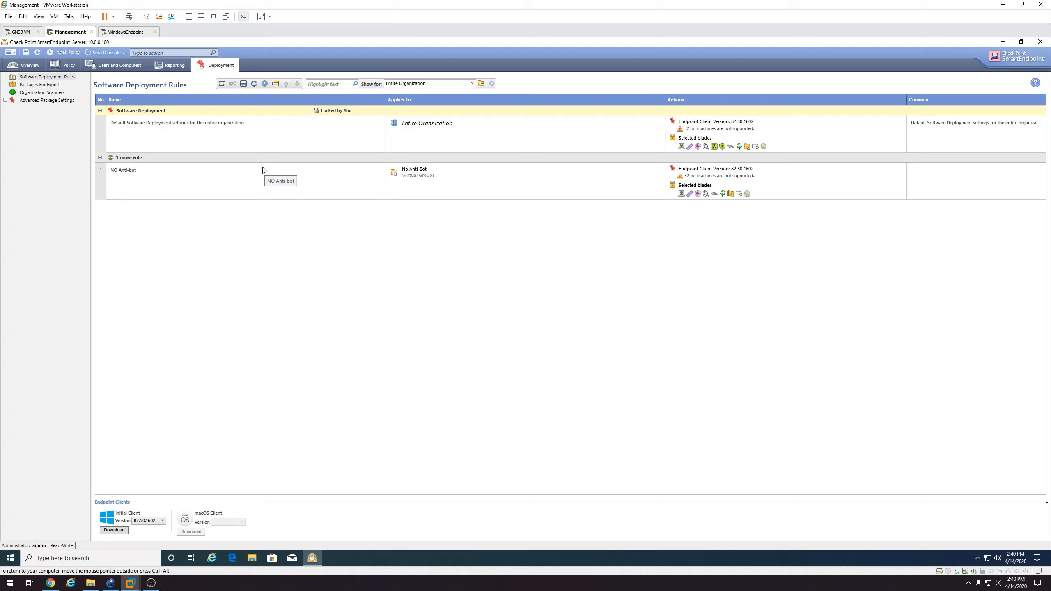
Delete the NO Anti-bot deployment rule
left_click(240, 174)
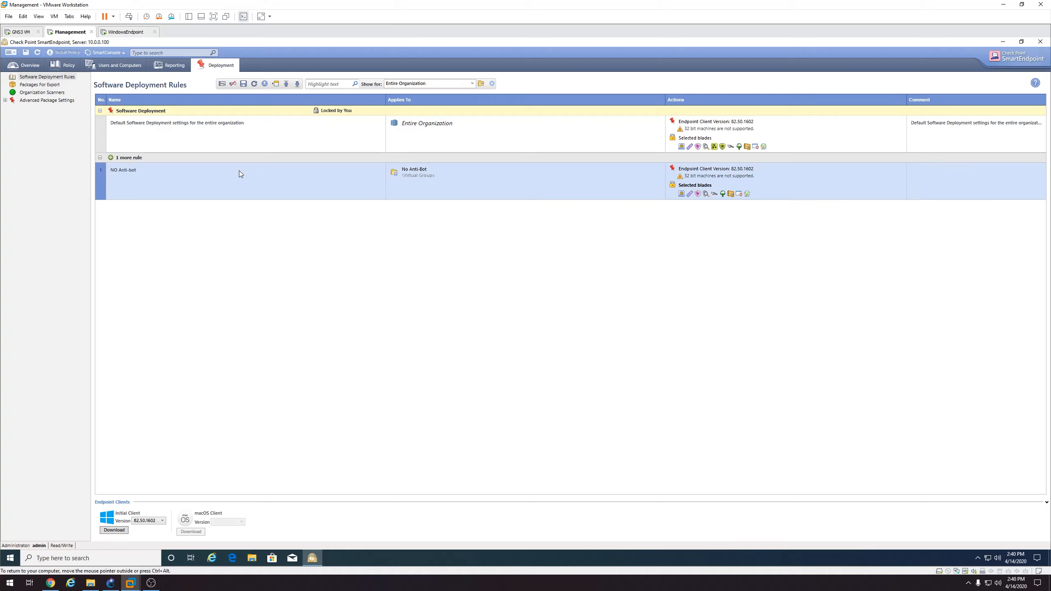
left_click(233, 85)
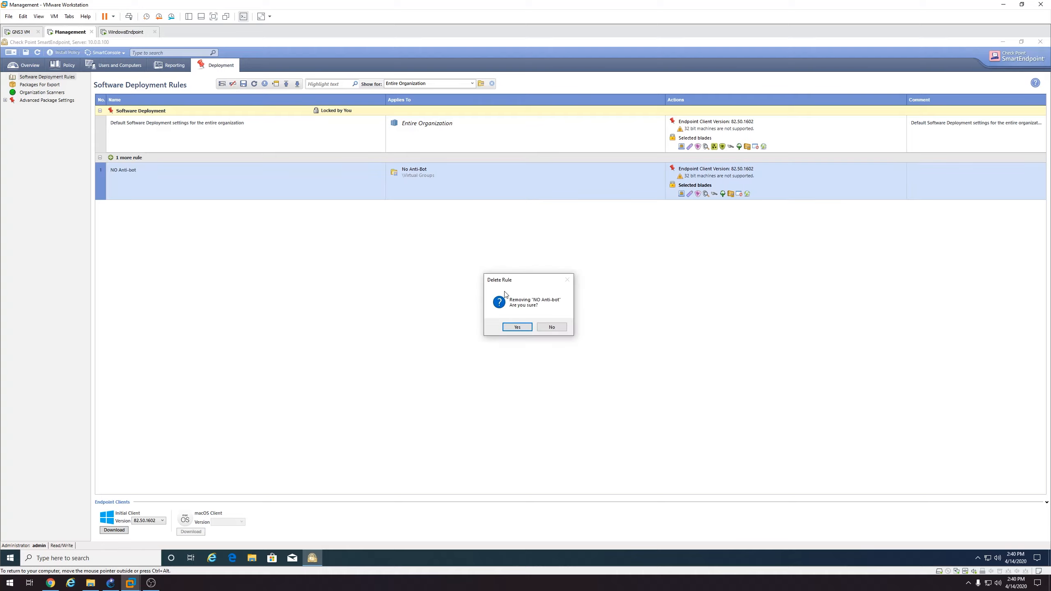
left_click(518, 327)
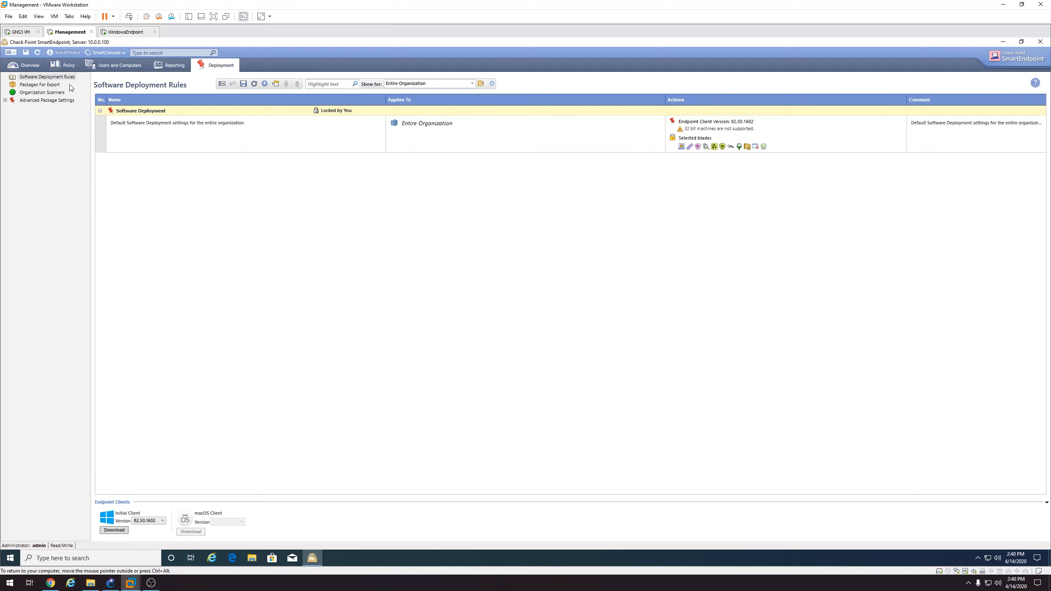
Delete the No Anti-Bot virtual group in Users and Computers
left_click(119, 66)
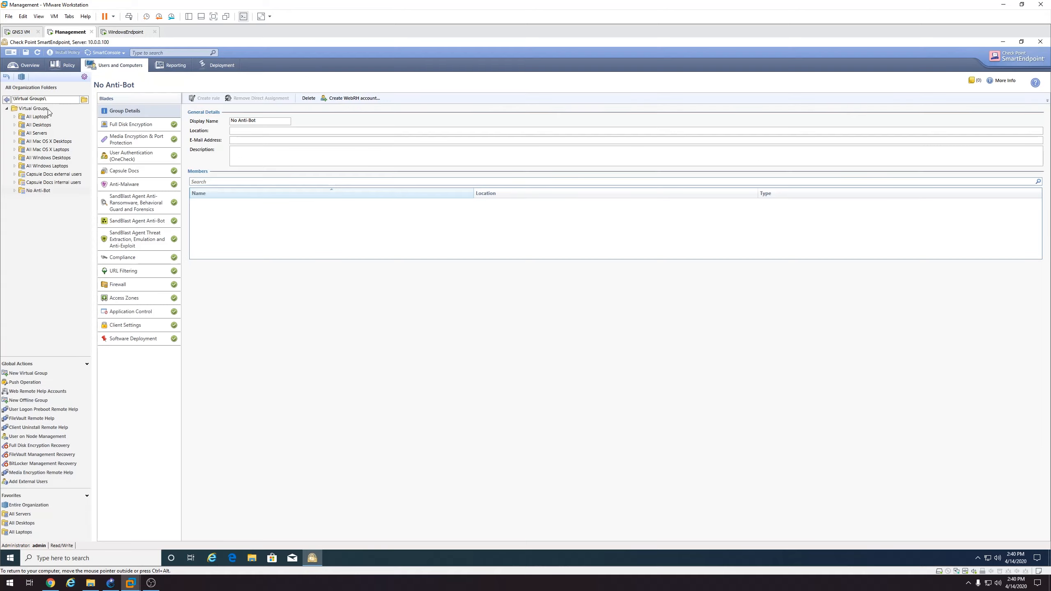
right_click(38, 191)
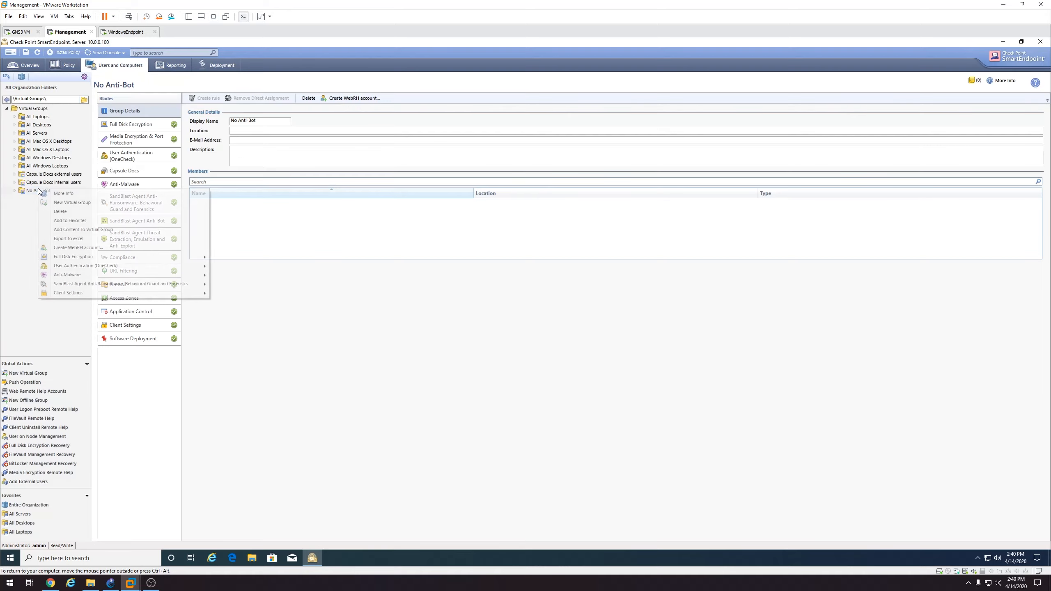
left_click(75, 212)
left_click(548, 328)
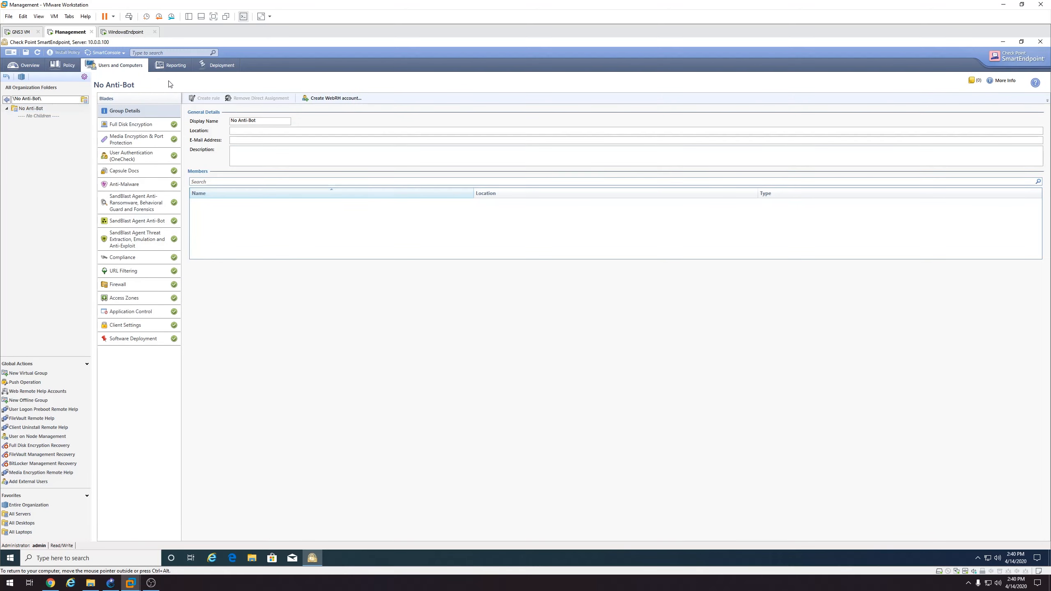
Install the deployment policy, which reports no changes, and open Initial Client download settings
left_click(206, 67)
left_click(48, 53)
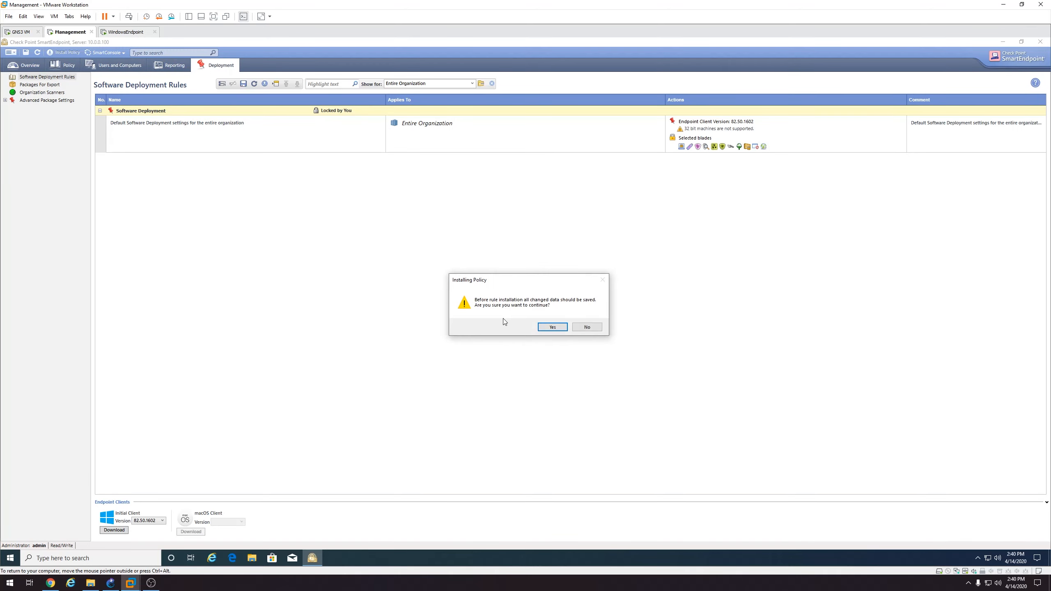
left_click(544, 328)
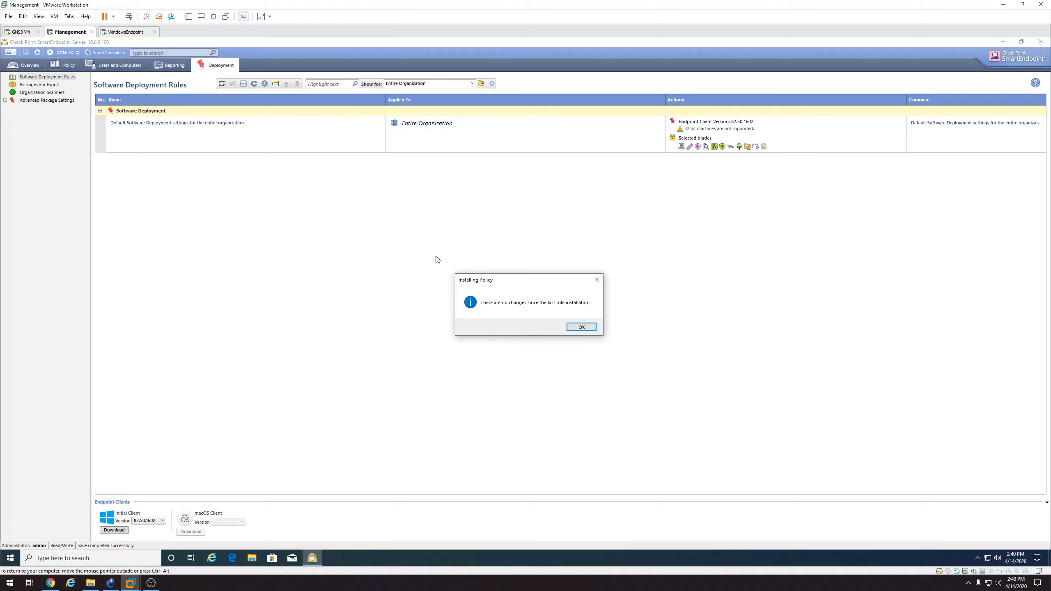
left_click(581, 327)
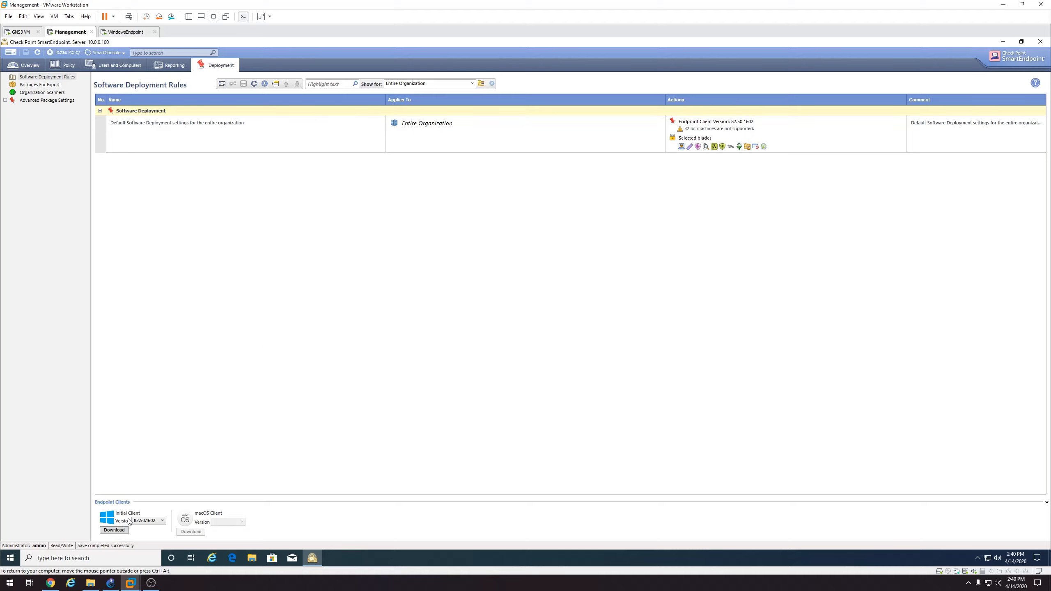
left_click(122, 531)
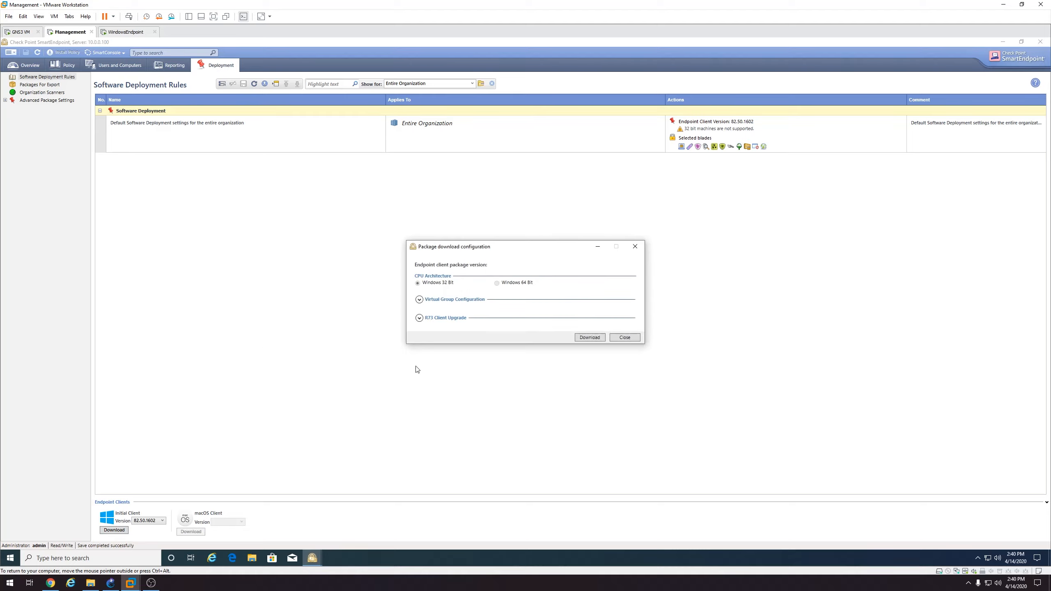
Download the 82.50.1602 Initial Client package to the Desktop and minimise SmartEndpoint
left_click(586, 338)
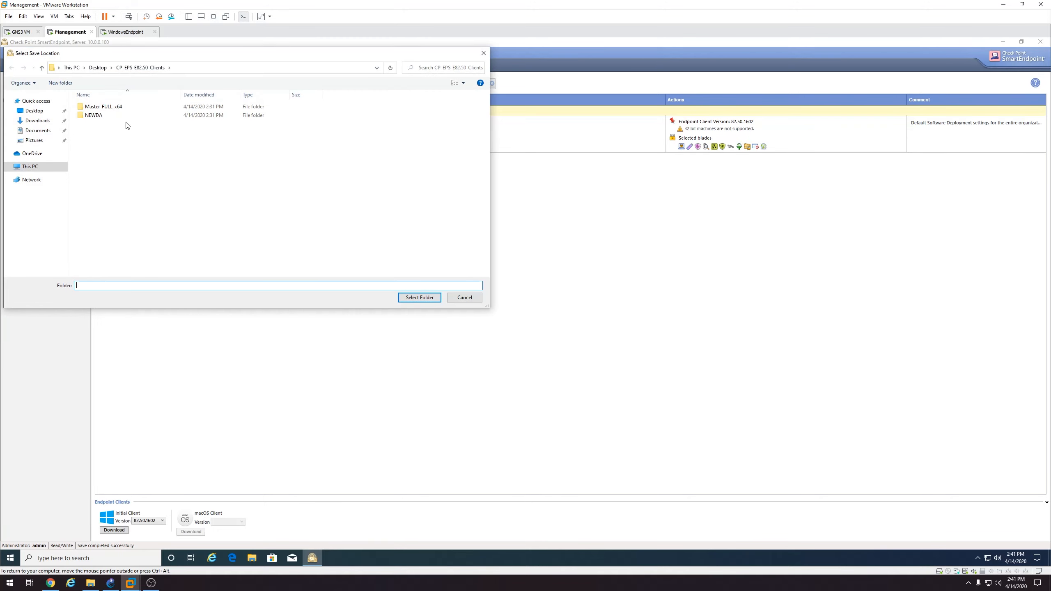
left_click(98, 67)
left_click(433, 299)
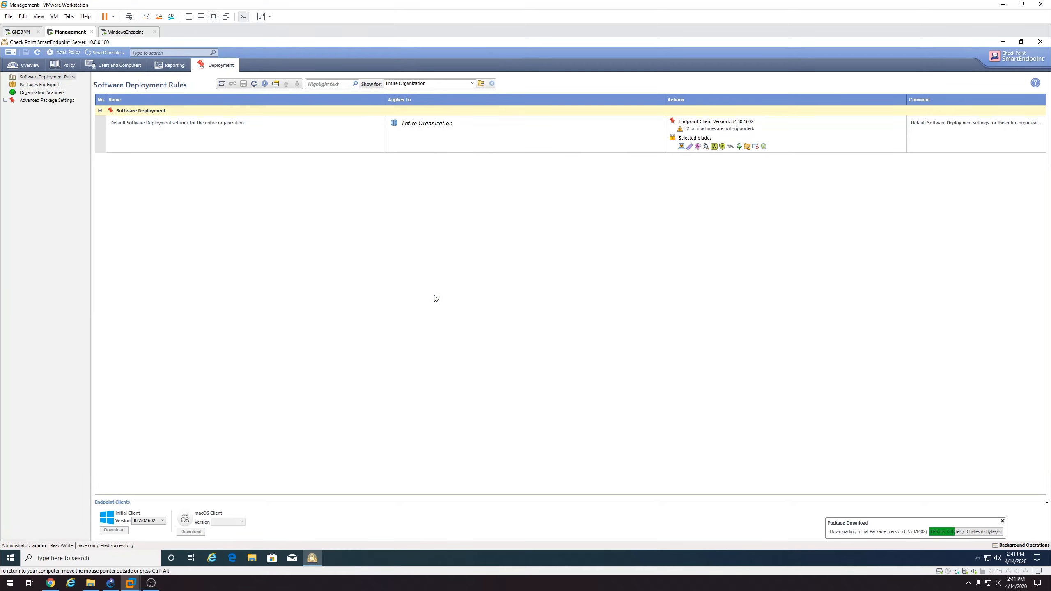
left_click(1003, 41)
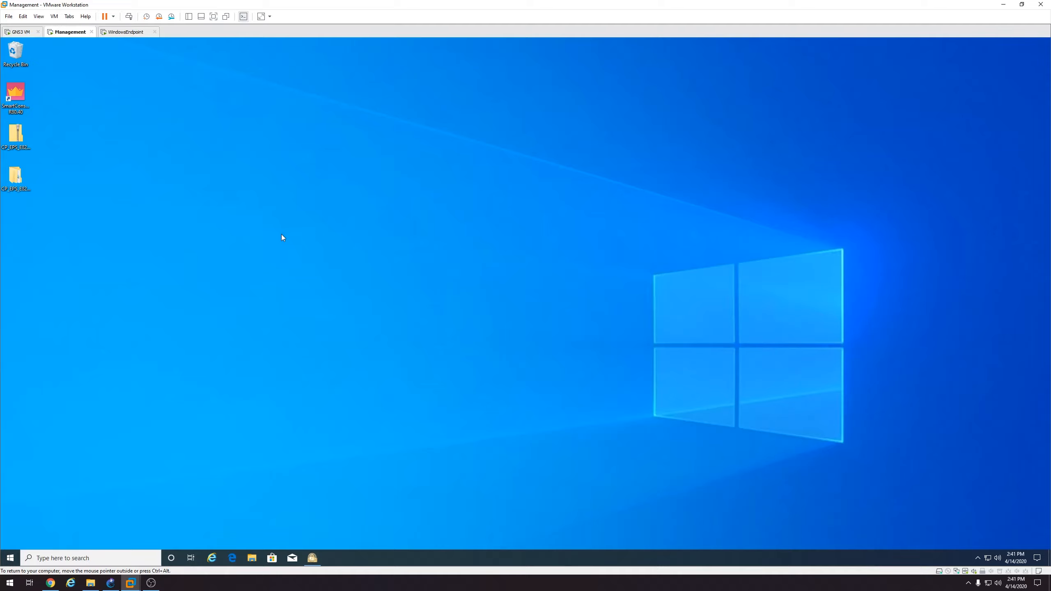
Refresh the Management desktop, copy the EPS installer, and switch to the WindowsEndpoint VM
right_click(257, 259)
left_click(281, 286)
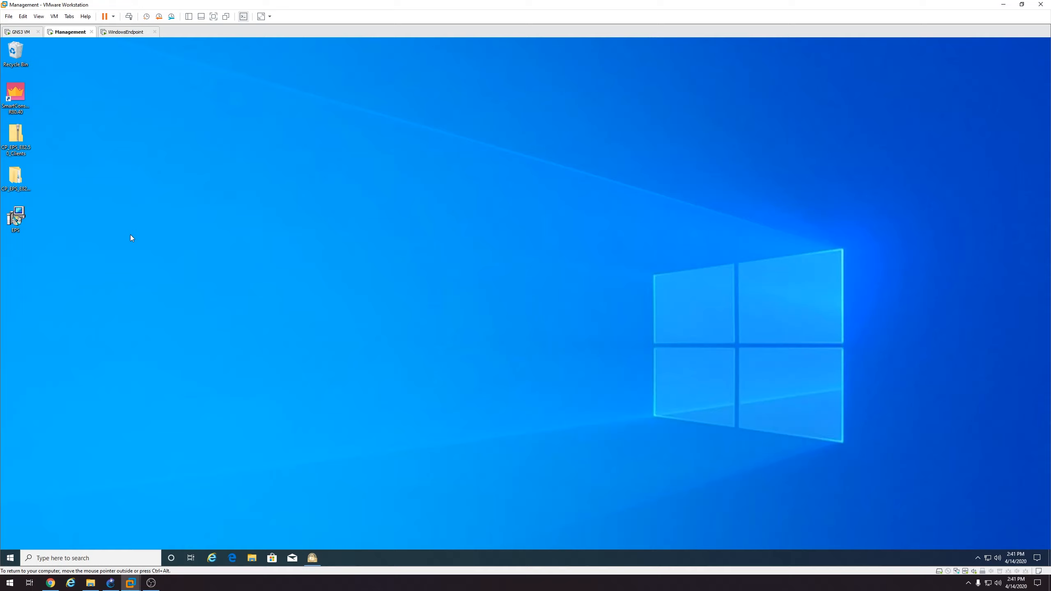
left_click(17, 219)
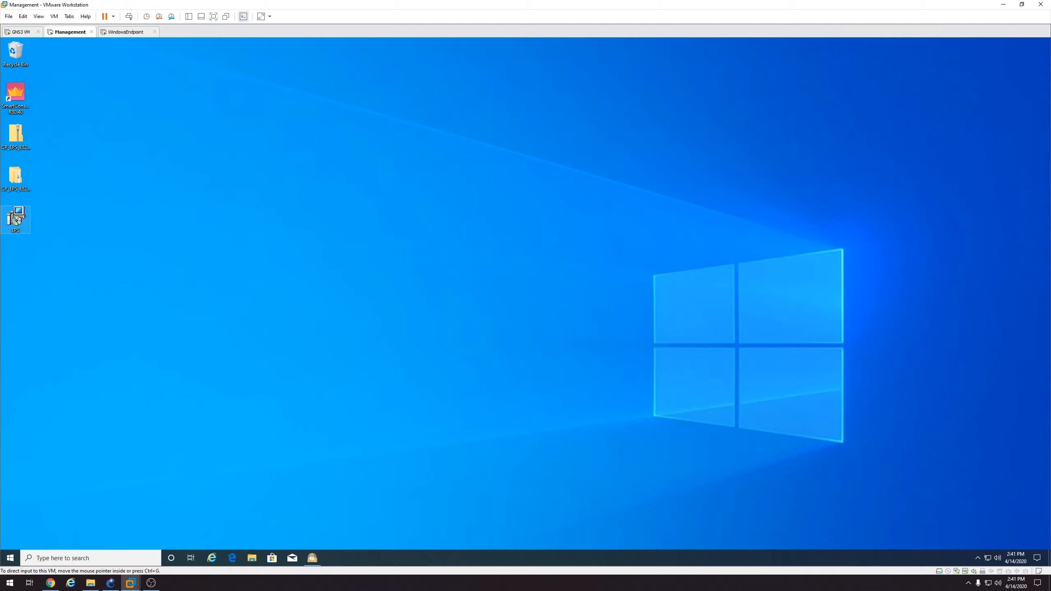
right_click(21, 218)
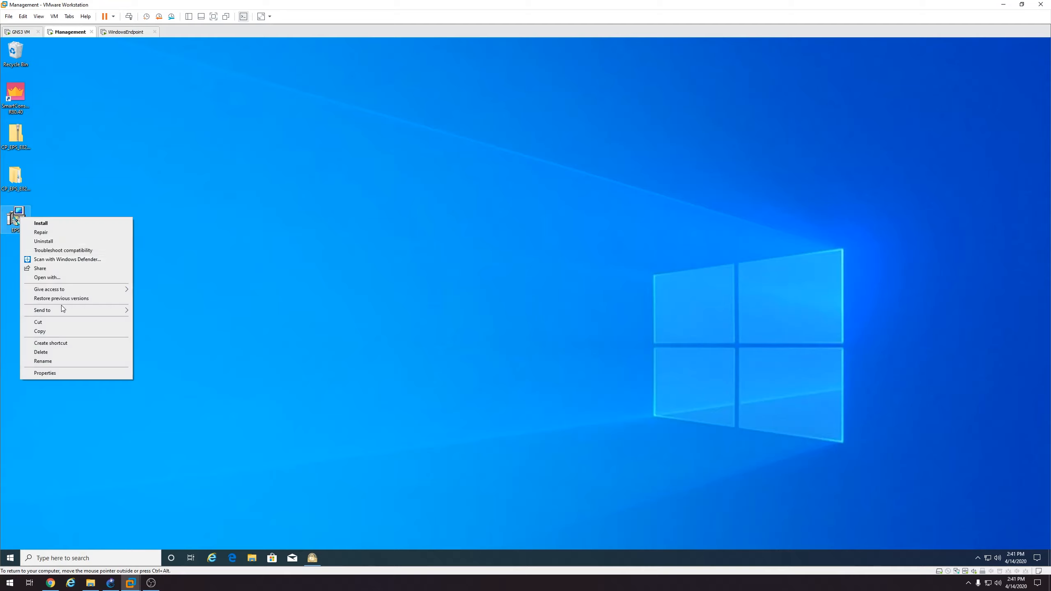
left_click(54, 332)
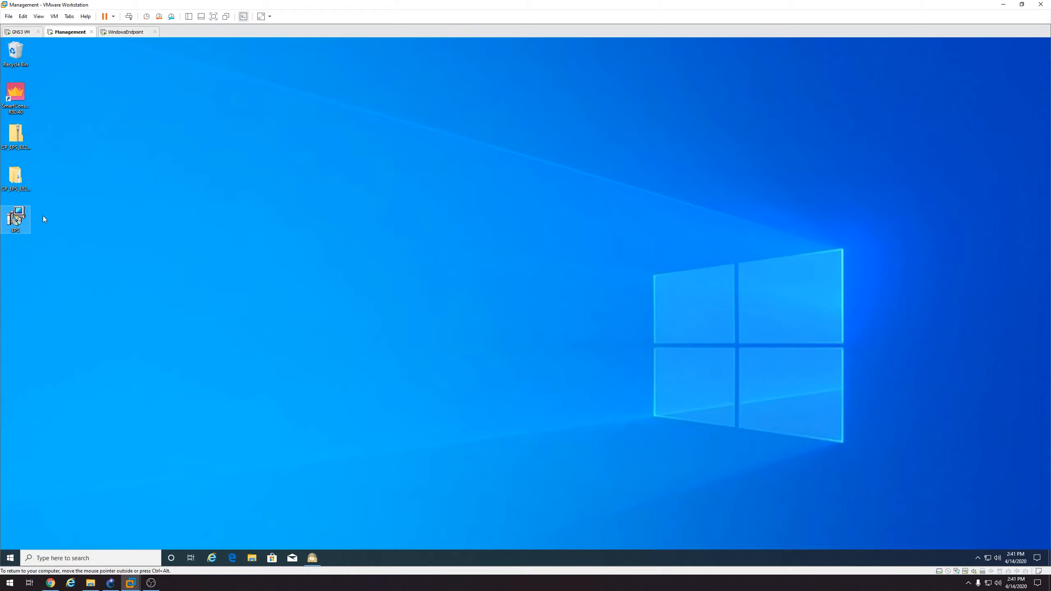
left_click(121, 34)
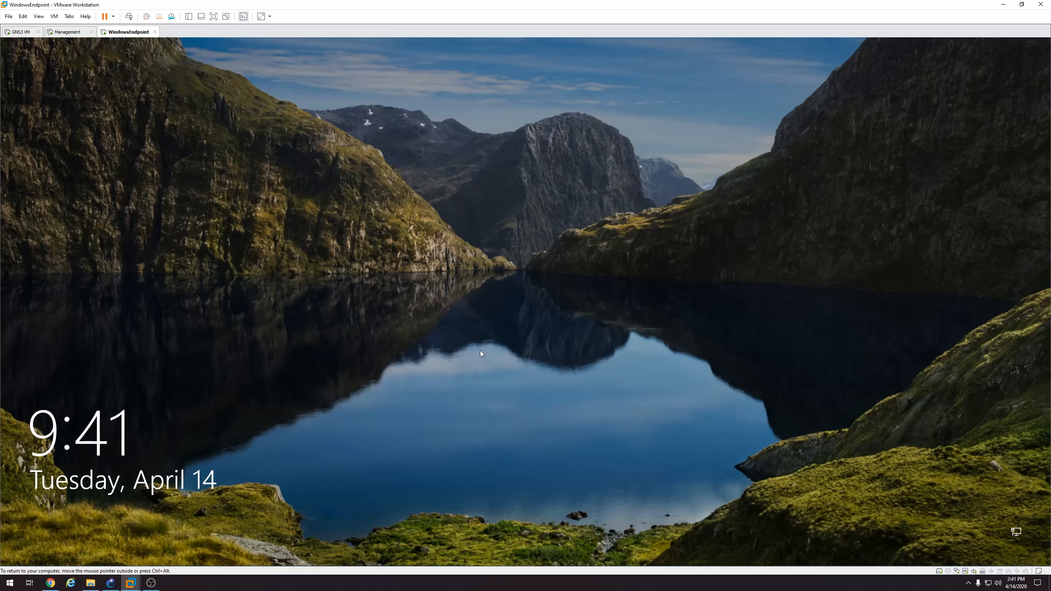
Sign in to the WindowsEndpoint VM, re-entering the password after a failed attempt
left_click(480, 350)
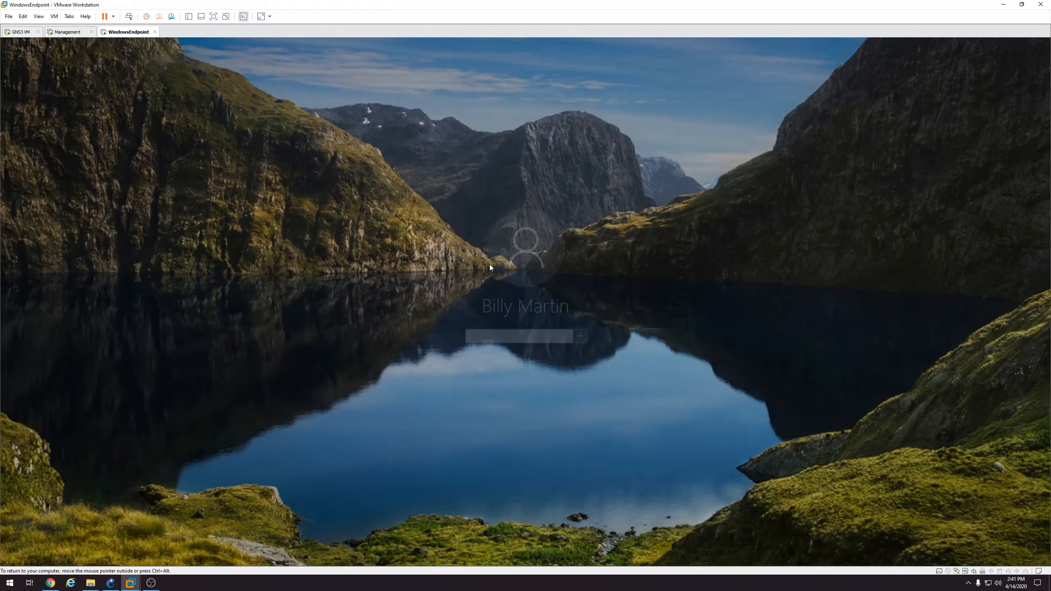
type("••••••••••••")
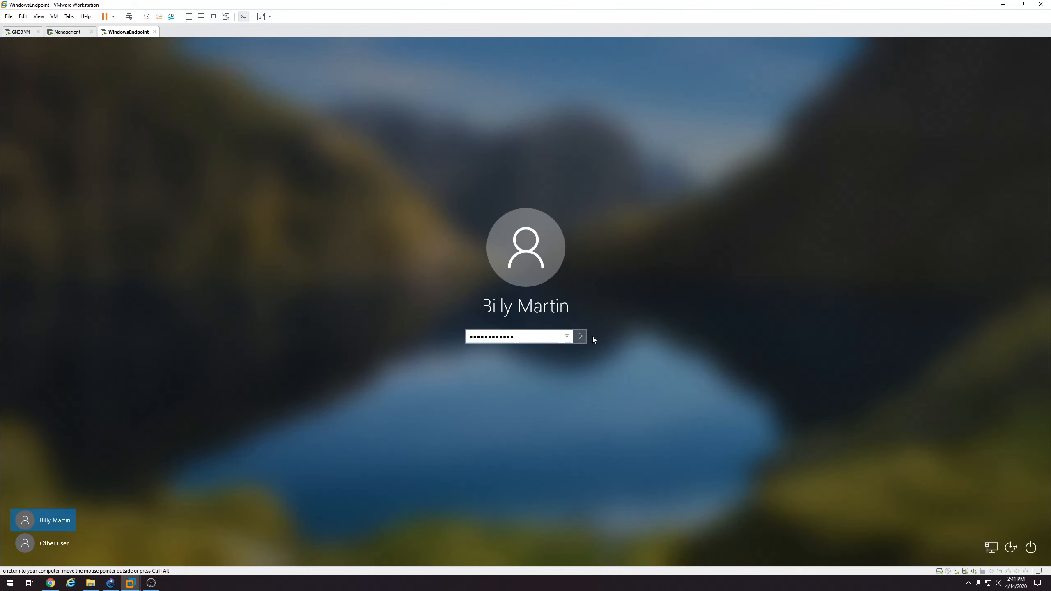
left_click(581, 338)
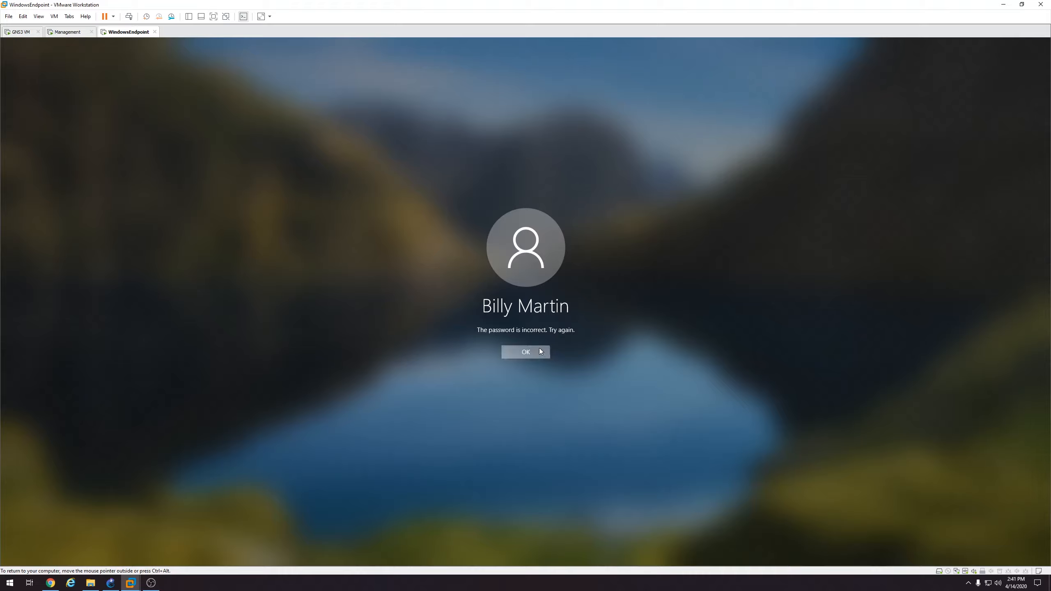
left_click(539, 350)
type("••••••••••••")
left_click(579, 336)
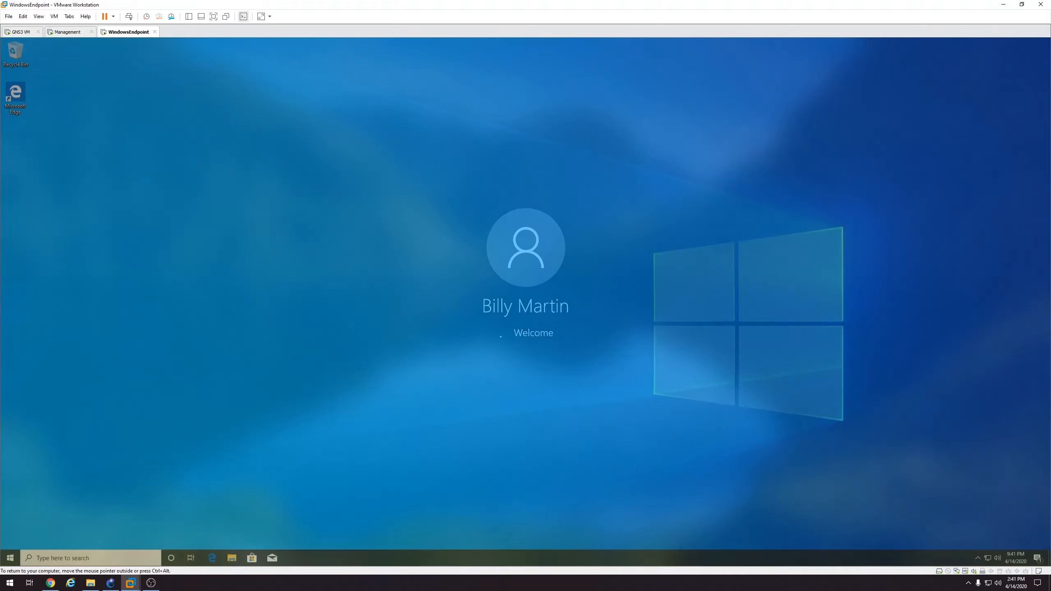
Paste EPS.msi onto the host desktop and copy it from there
right_click(28, 165)
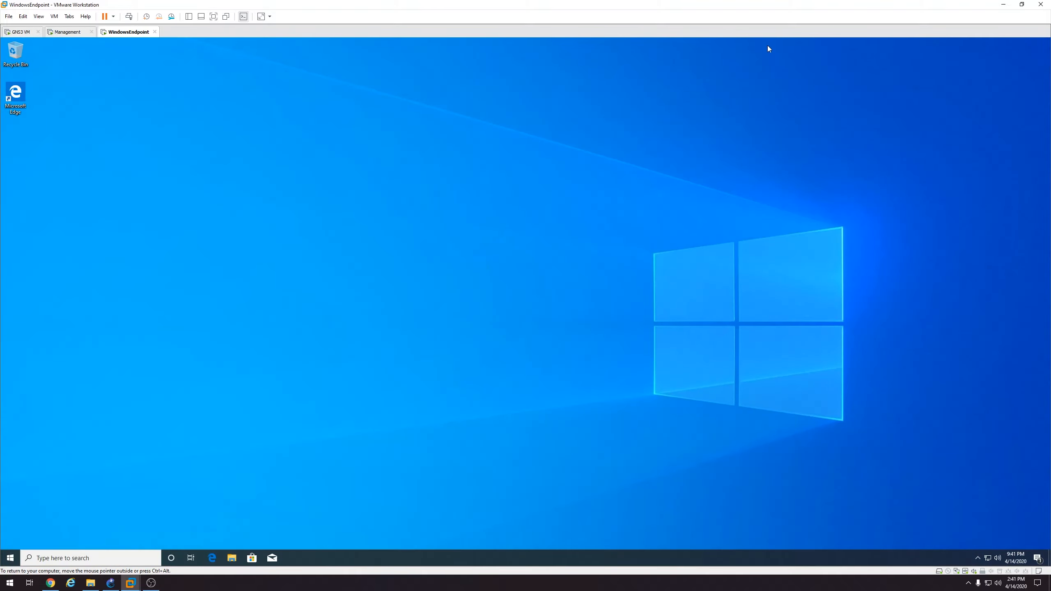
left_click(1004, 5)
double_click(999, 9)
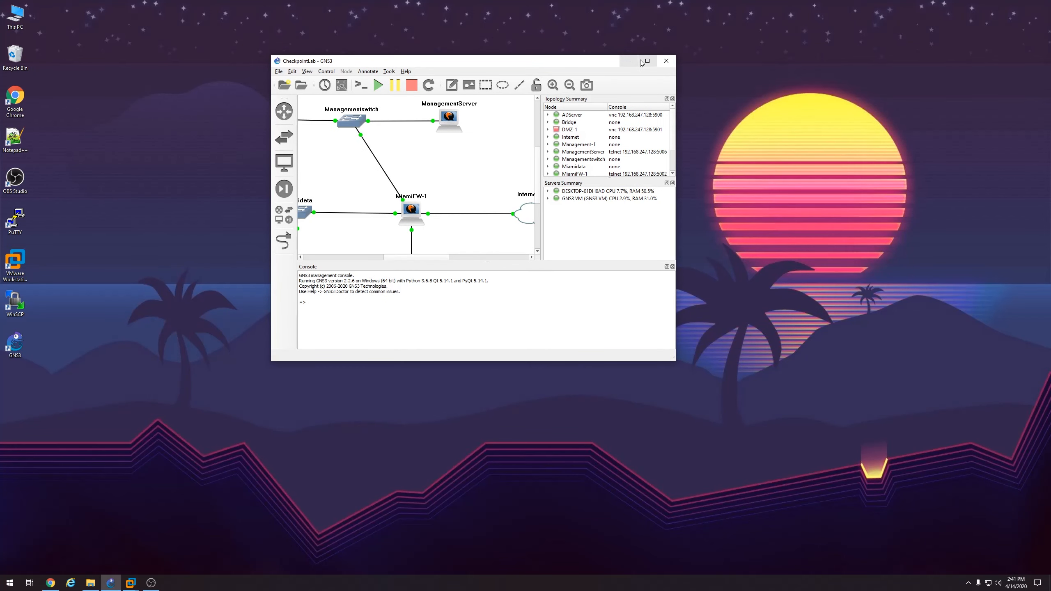
left_click(647, 61)
left_click(1011, 8)
right_click(423, 140)
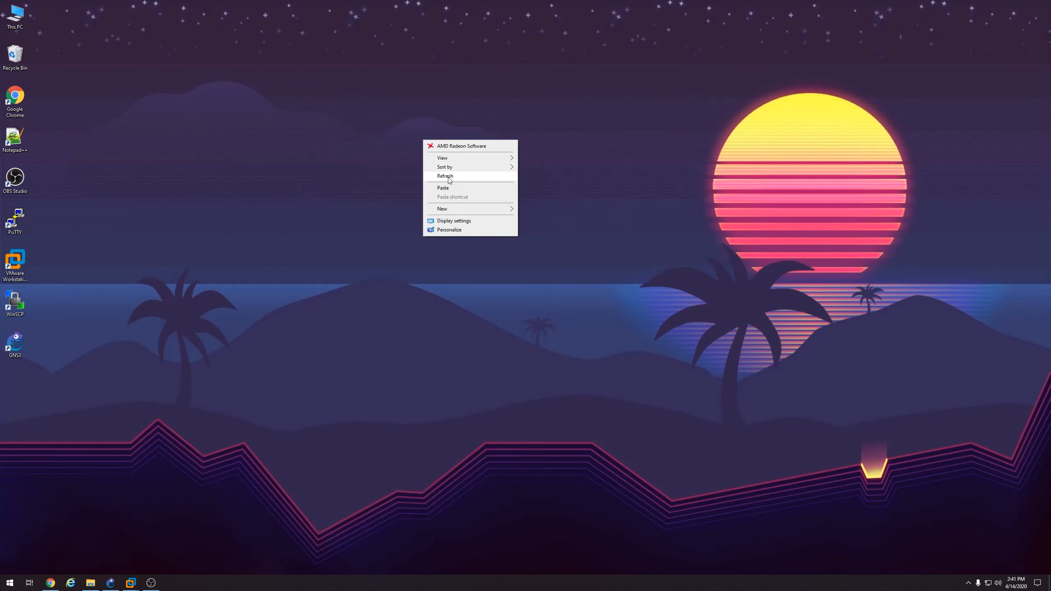
left_click(443, 189)
right_click(423, 91)
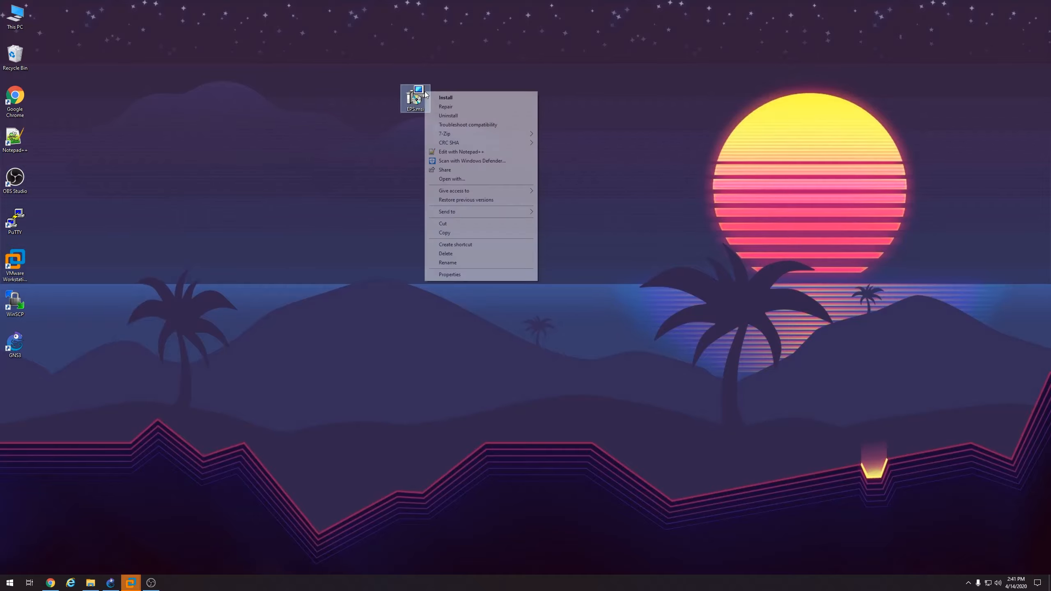
left_click(469, 234)
Paste the EPS installer onto the WindowsEndpoint VM's desktop
mouse_move(135, 584)
left_click(182, 531)
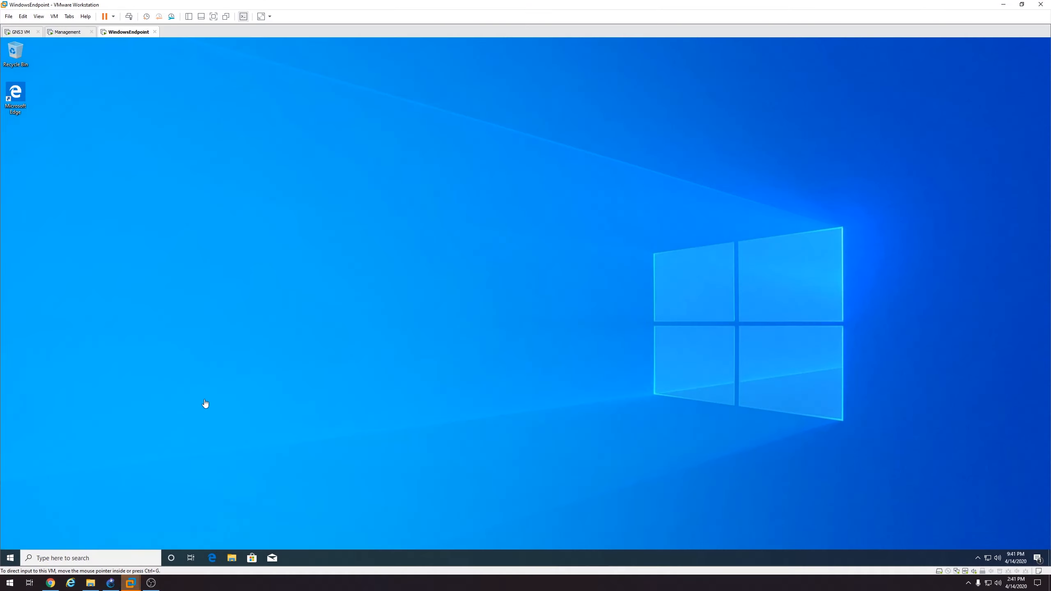
right_click(17, 154)
left_click(37, 188)
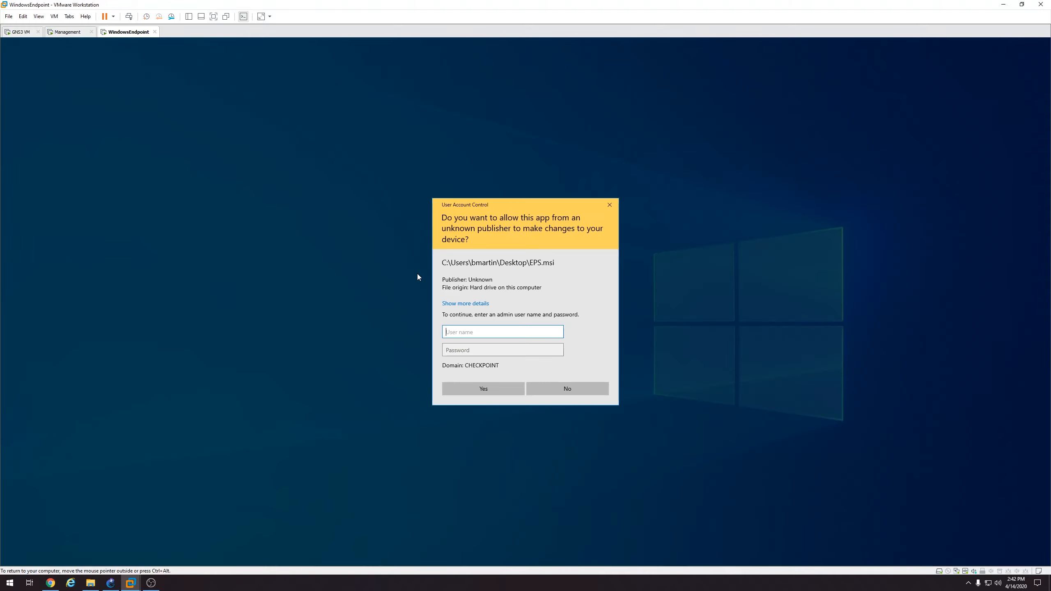
Enter the administrator credentials, approve the prompt, and finish the Endpoint Agent installation
type("************")
left_click(486, 420)
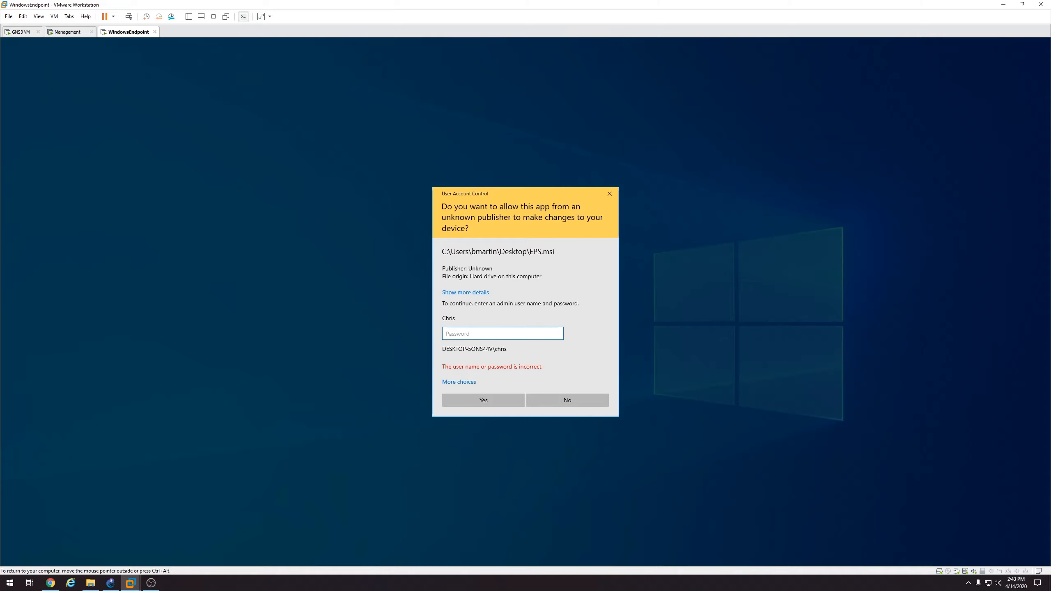
left_click(468, 400)
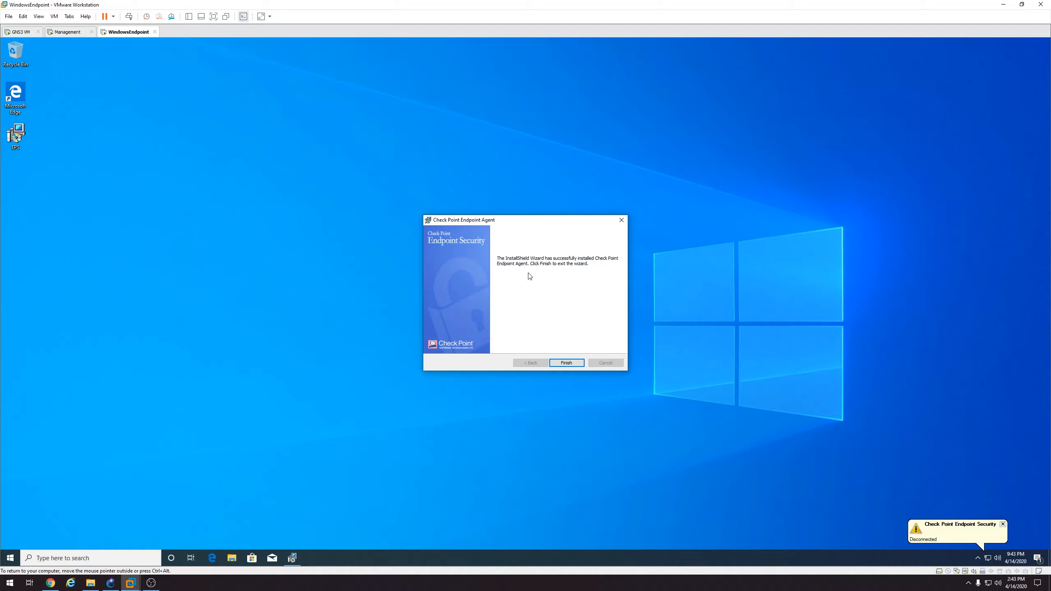
left_click(568, 363)
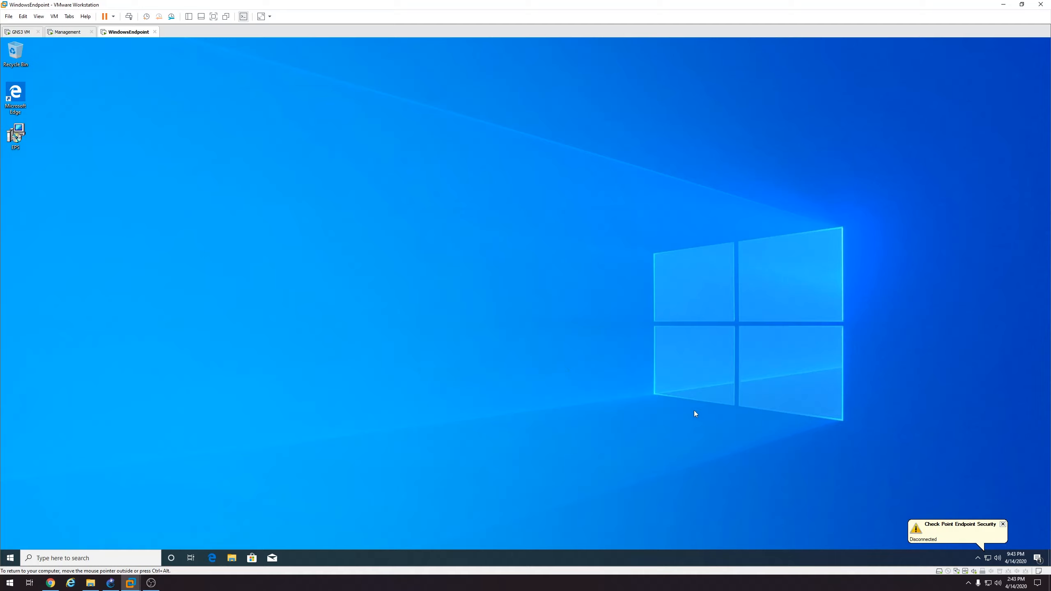
Check the hidden tray icons and briefly open and close the region settings
left_click(977, 557)
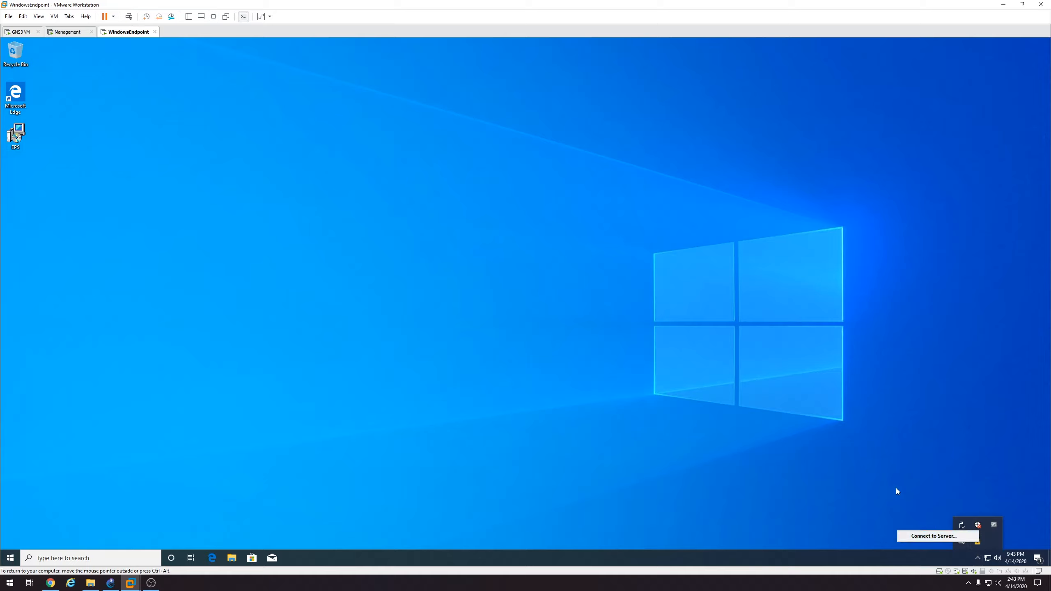
left_click(792, 457)
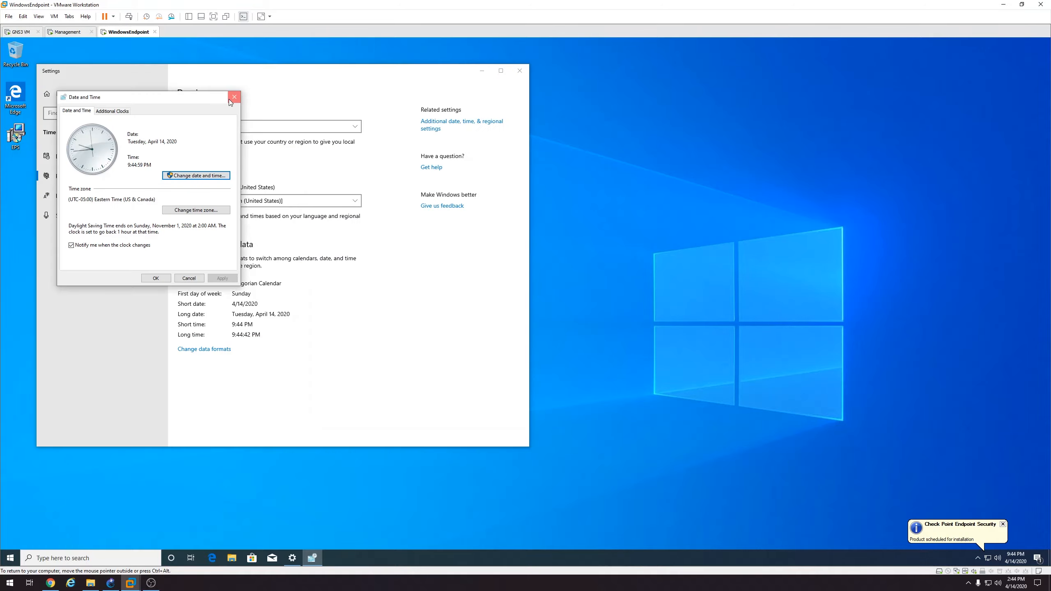
left_click(233, 97)
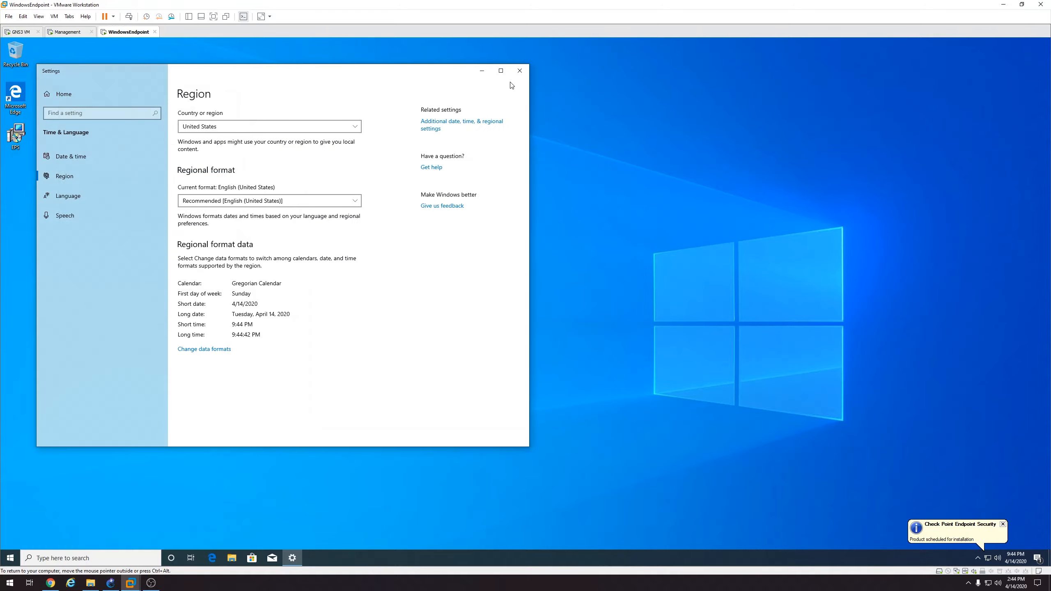
left_click(521, 71)
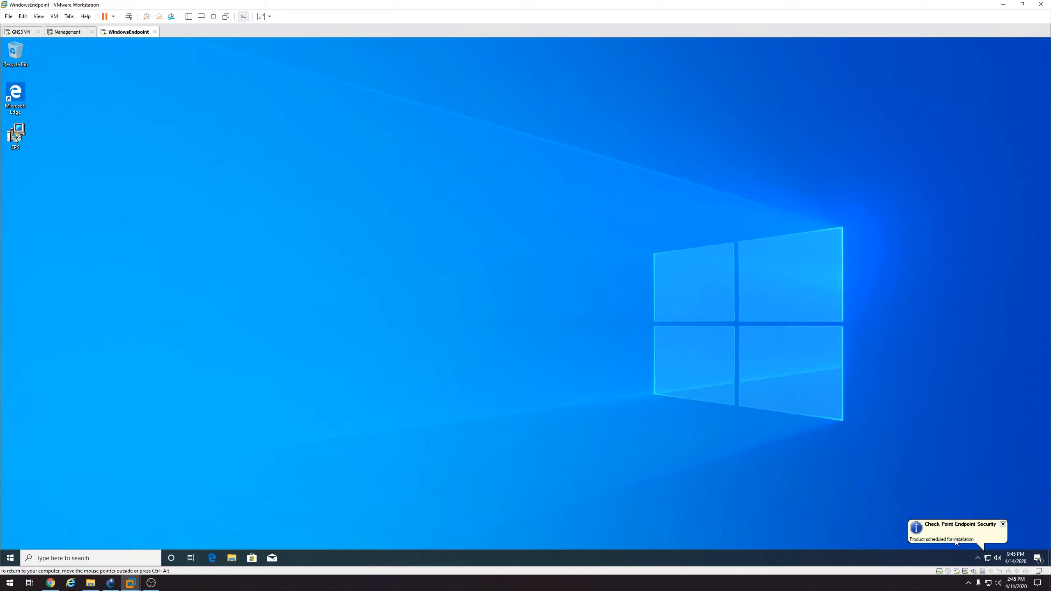
Inspect the Check Point agent's tray options until the Endpoint Security Client install prompt appears
left_click(978, 558)
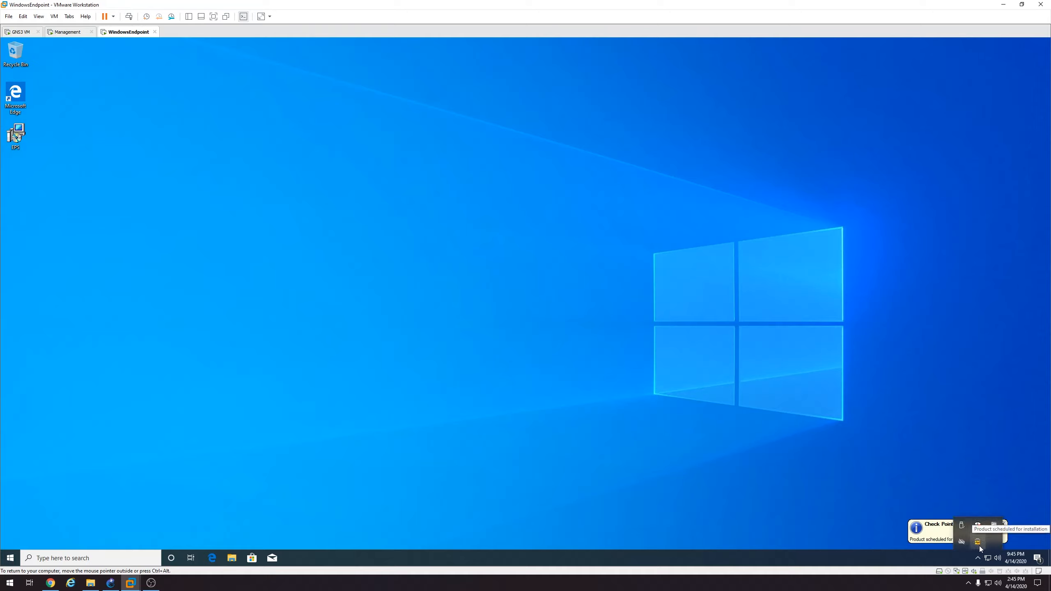
right_click(980, 546)
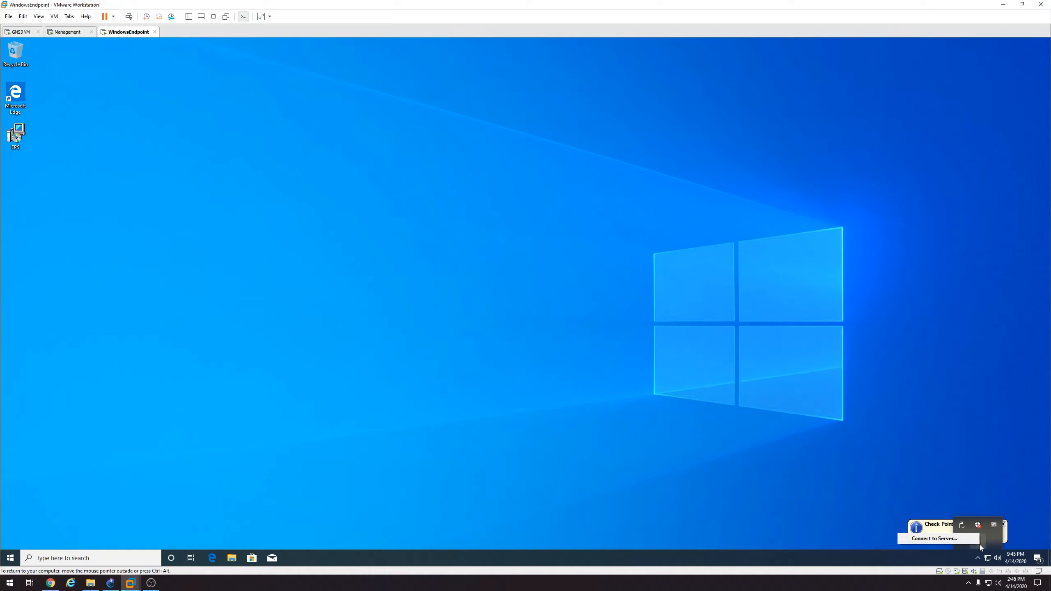
left_click(993, 544)
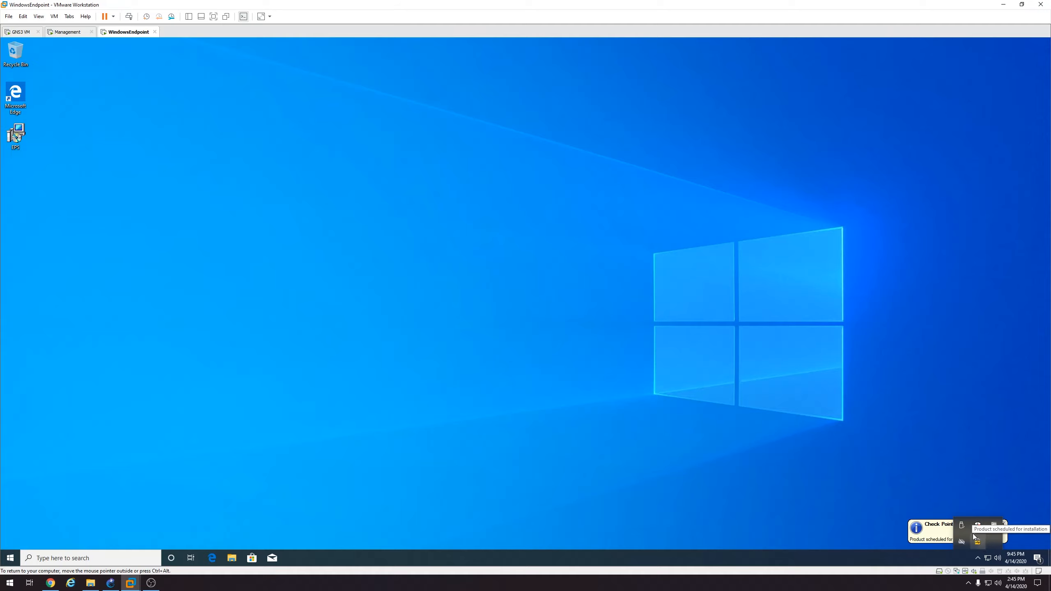
left_click(977, 558)
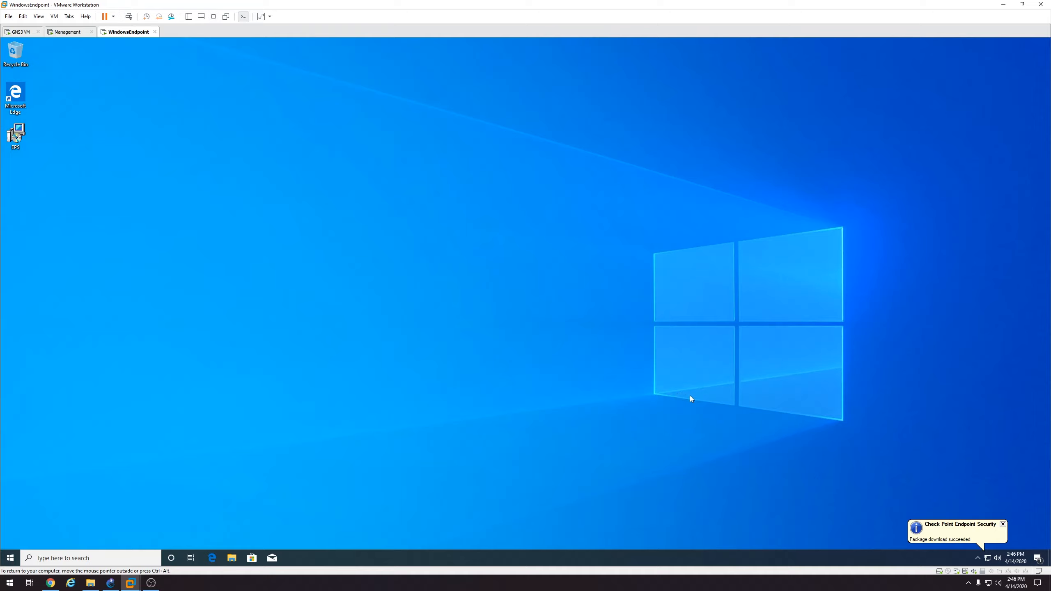
left_click(1003, 525)
left_click(980, 558)
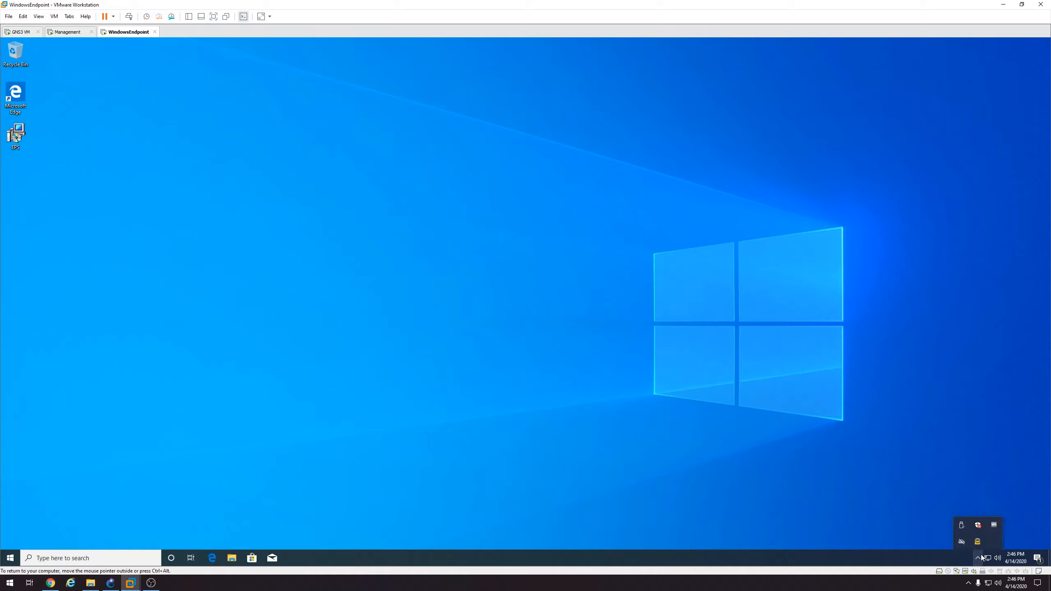
right_click(979, 543)
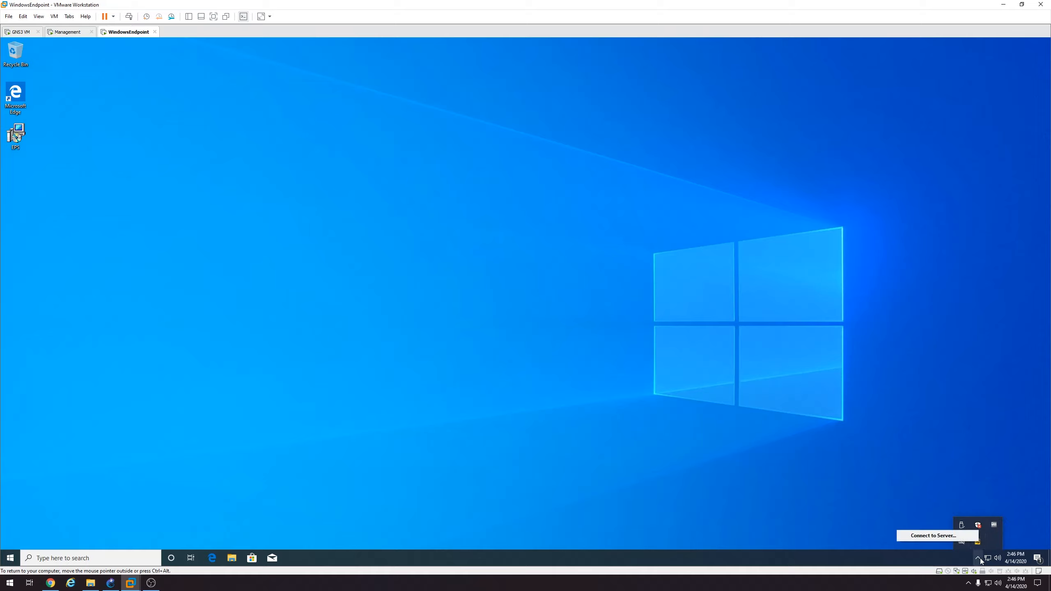
left_click(979, 558)
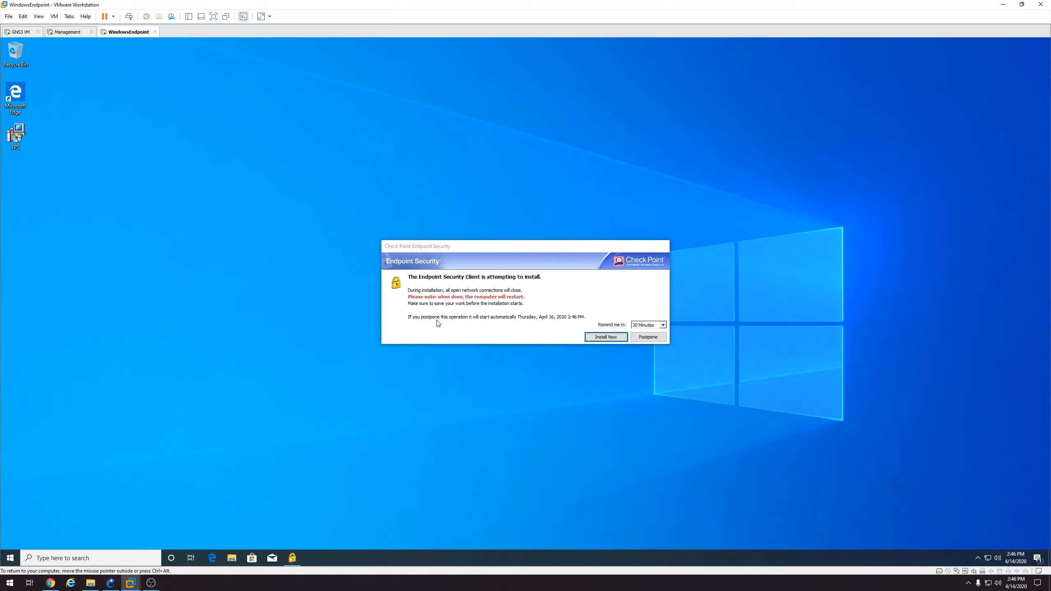
Keep the 30-minute reminder, install the Endpoint Security Client now, and restart the endpoint
left_click(646, 325)
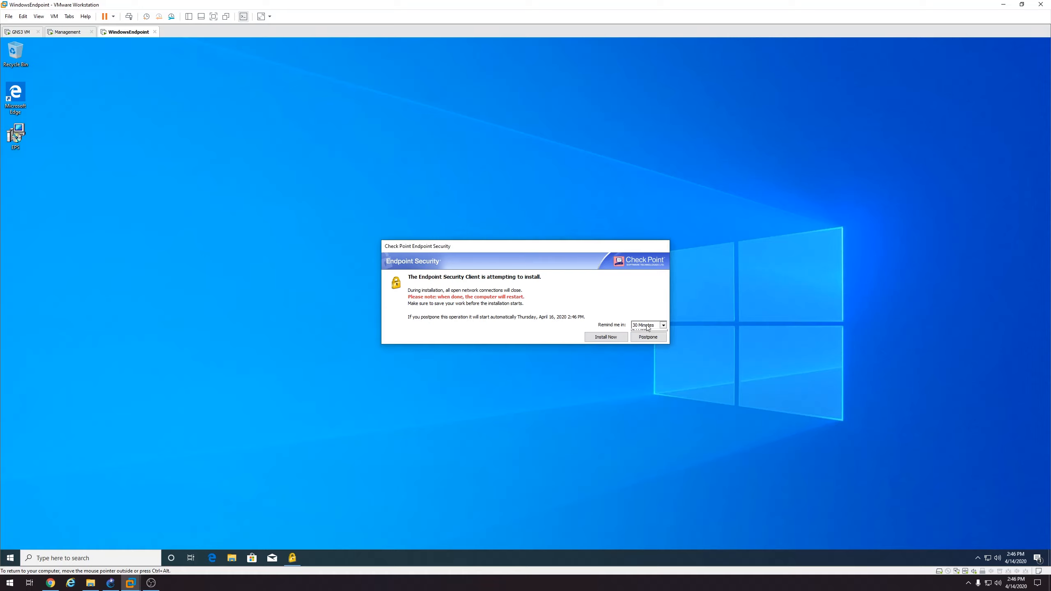
left_click(648, 332)
left_click(606, 337)
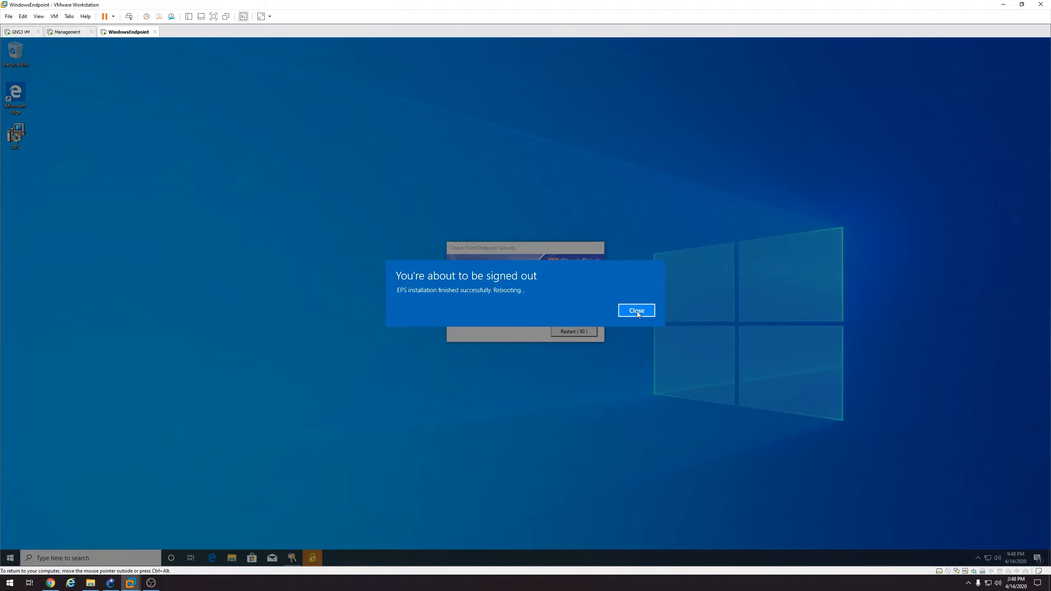
left_click(637, 311)
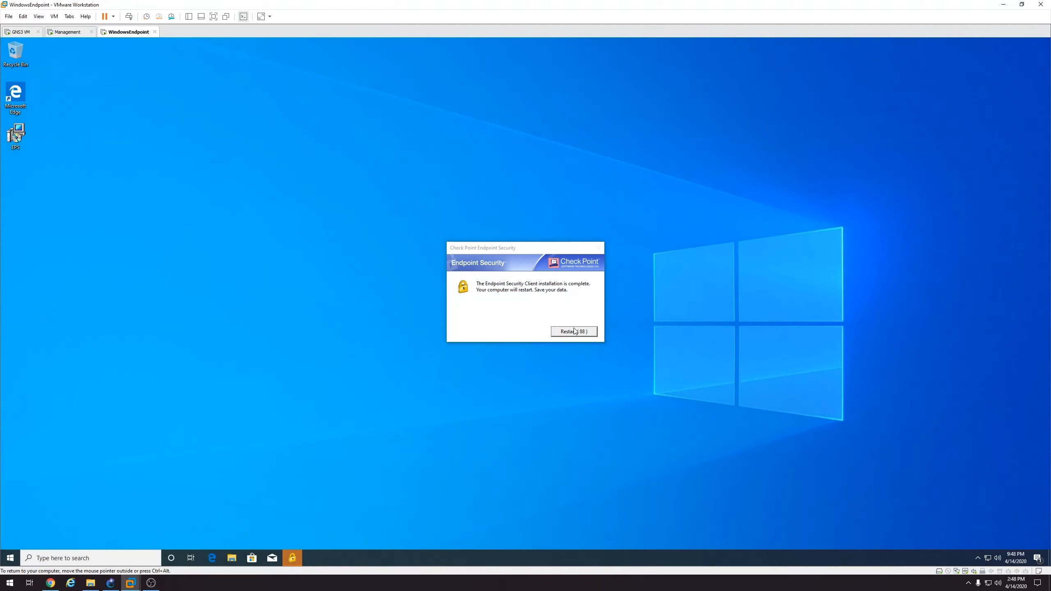
left_click(575, 332)
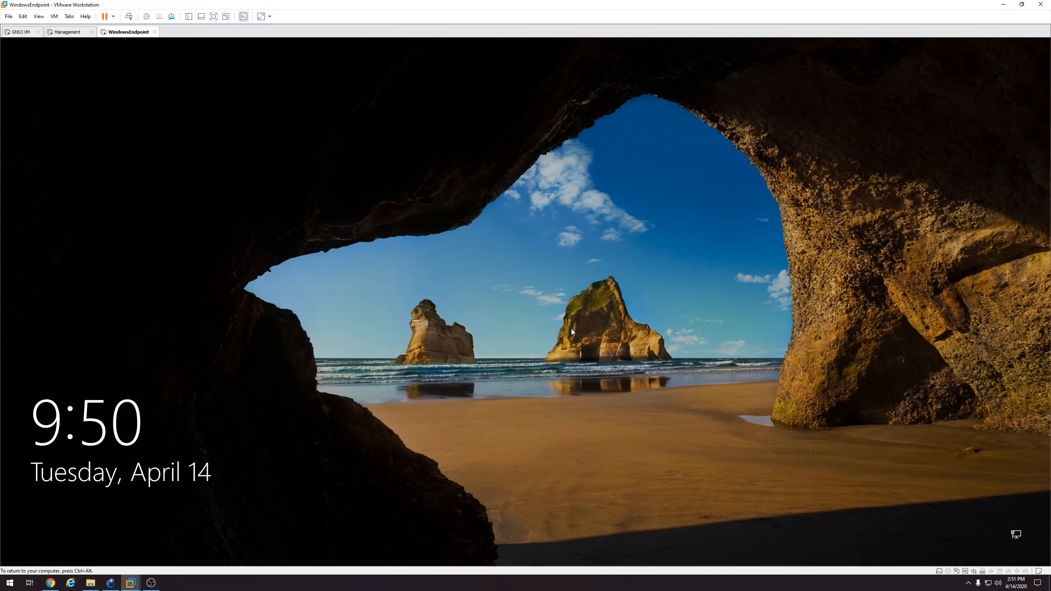
Sign back in to the WindowsEndpoint VM with the account password after the reboot
left_click(511, 334)
type("Password123!")
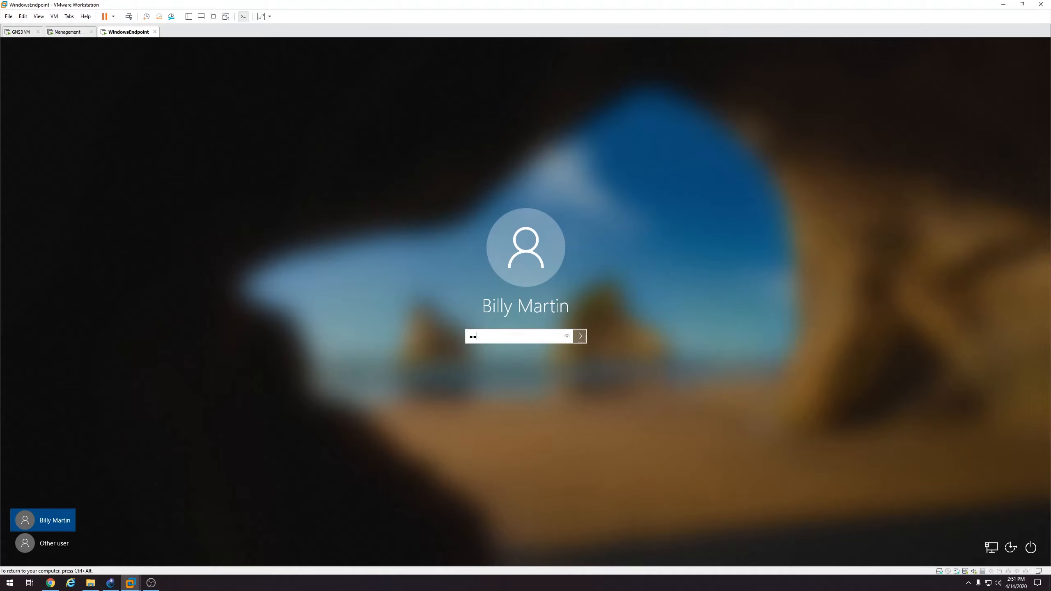
left_click(579, 336)
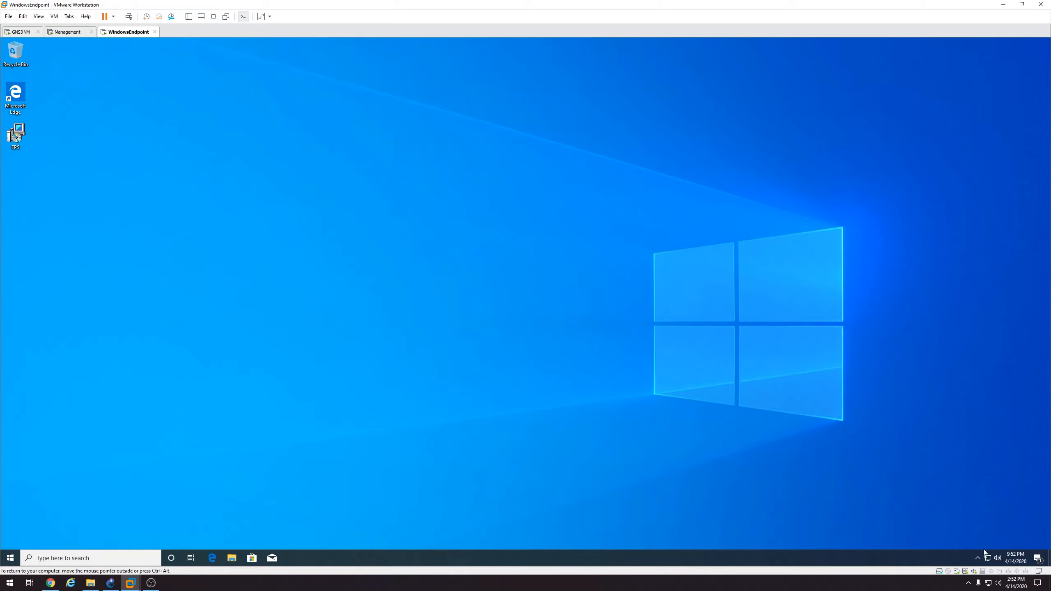
Open the Endpoint Security client Overview from the hidden tray lock icon
left_click(983, 560)
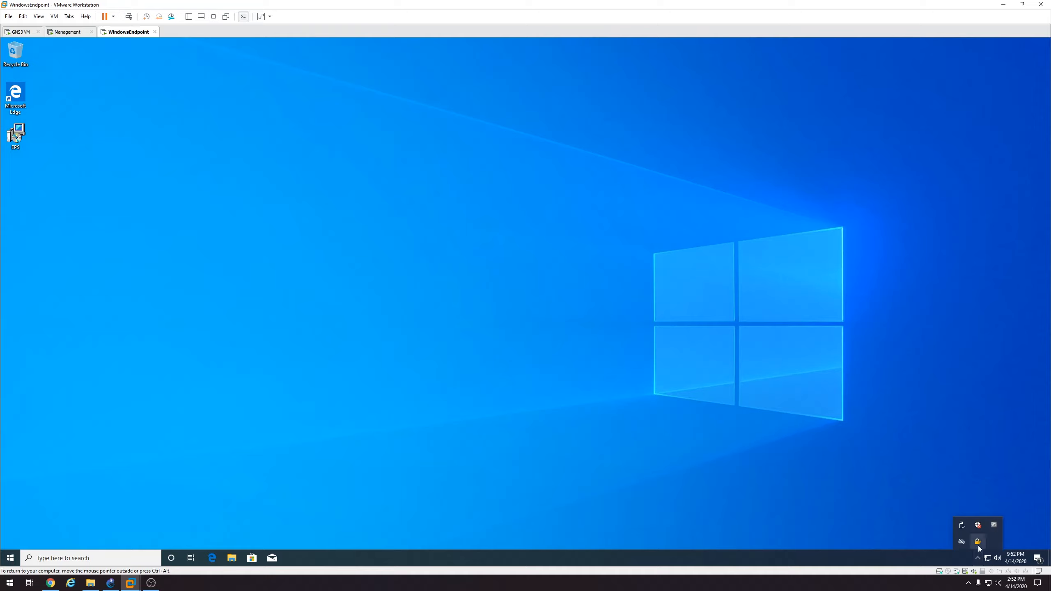
mouse_move(979, 546)
right_click(978, 545)
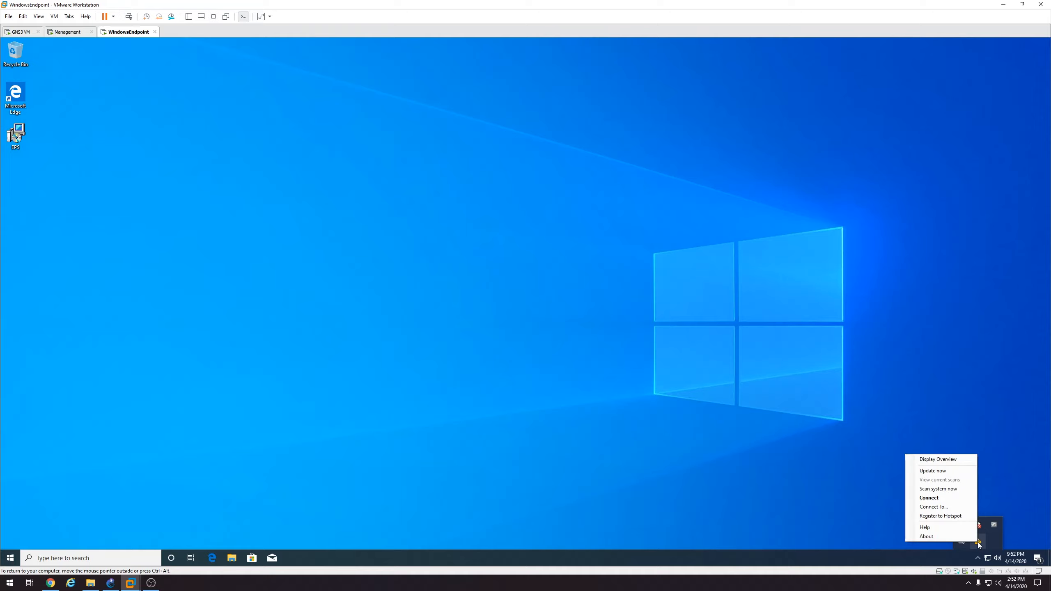
left_click(945, 461)
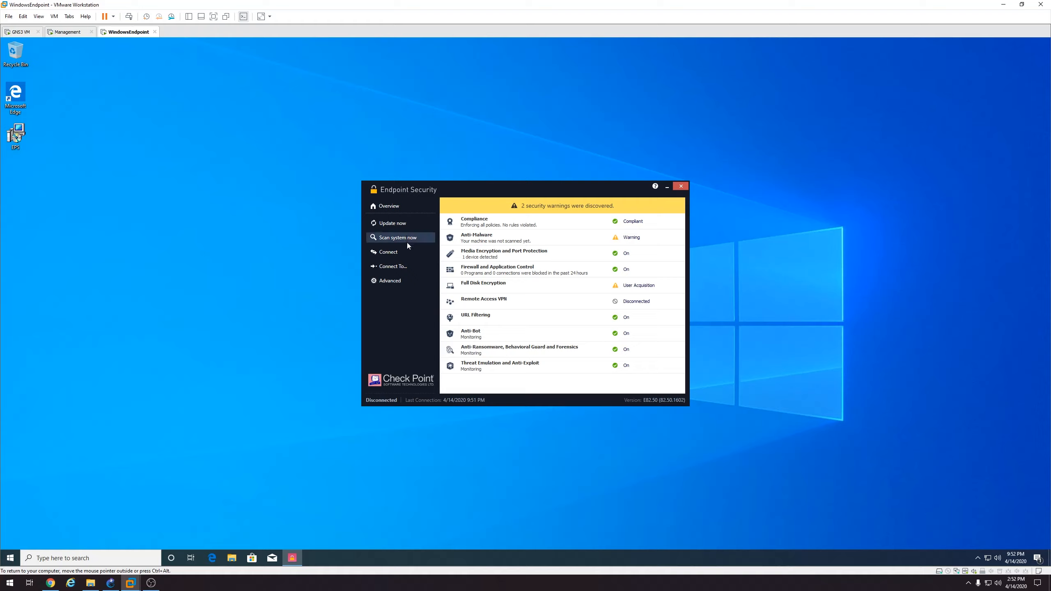
Review the nine installed policies, then check the Anti-Bot details show it On and monitoring
left_click(402, 281)
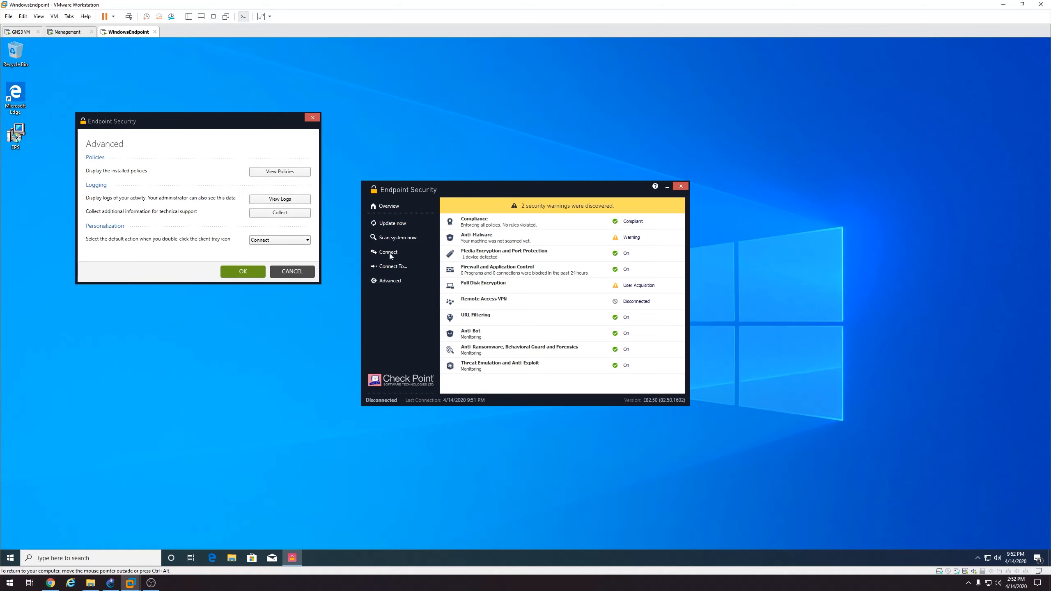
left_click(274, 171)
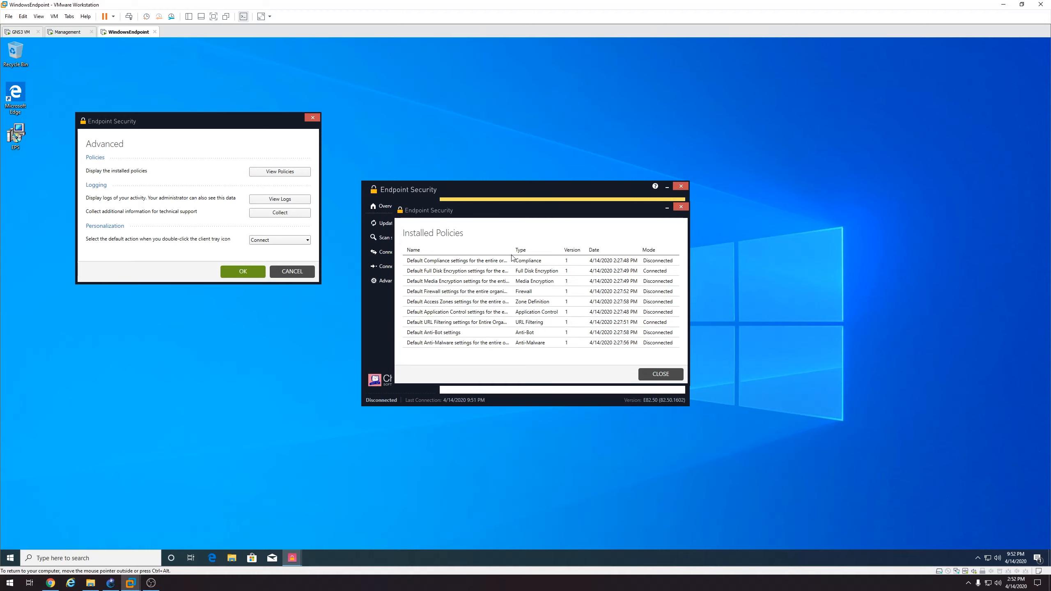
left_click(661, 375)
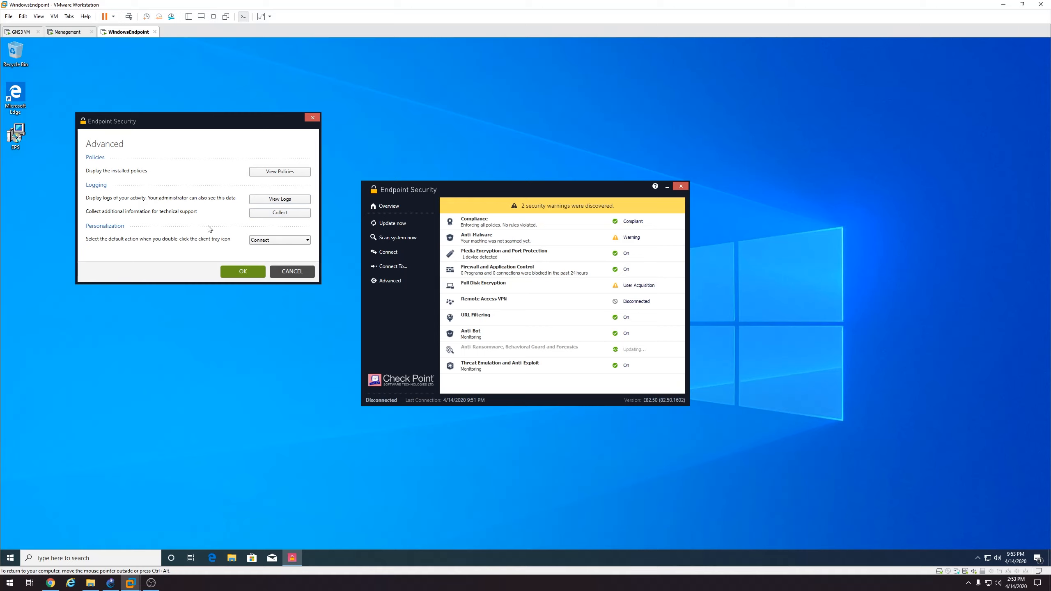
left_click(292, 271)
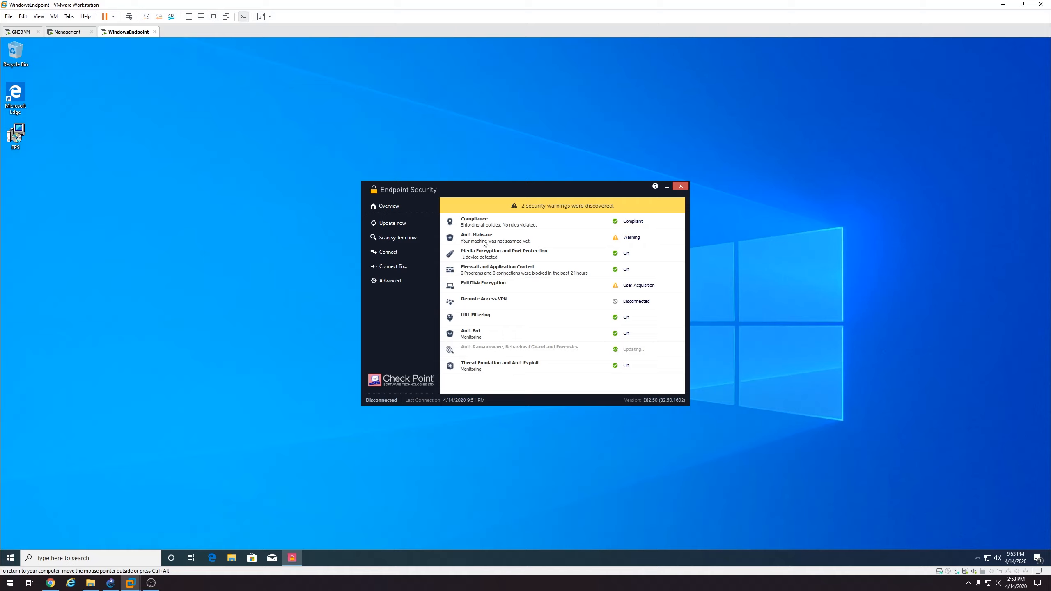
left_click(505, 332)
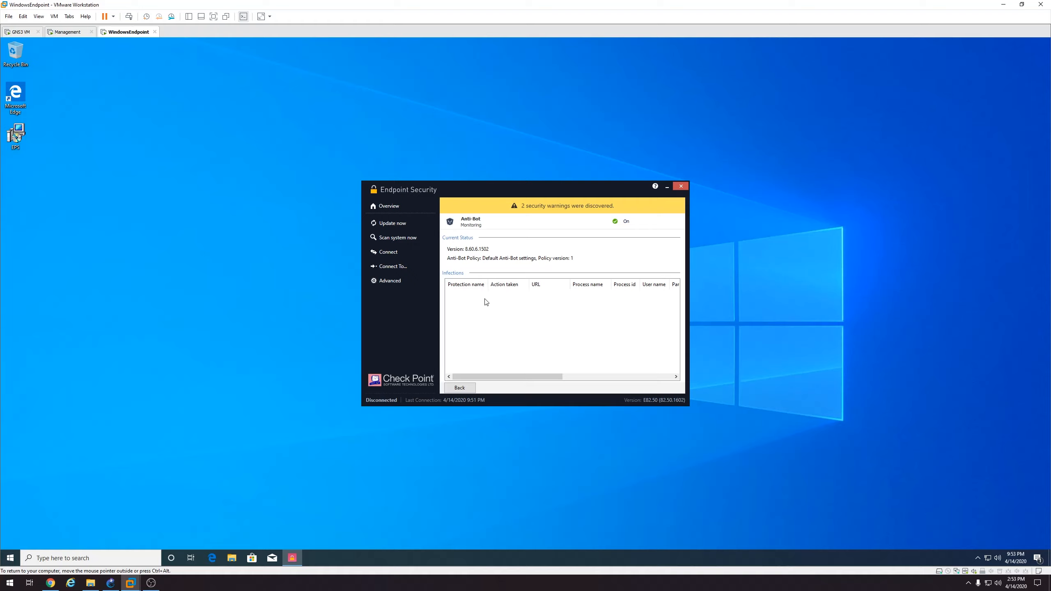
left_click(468, 389)
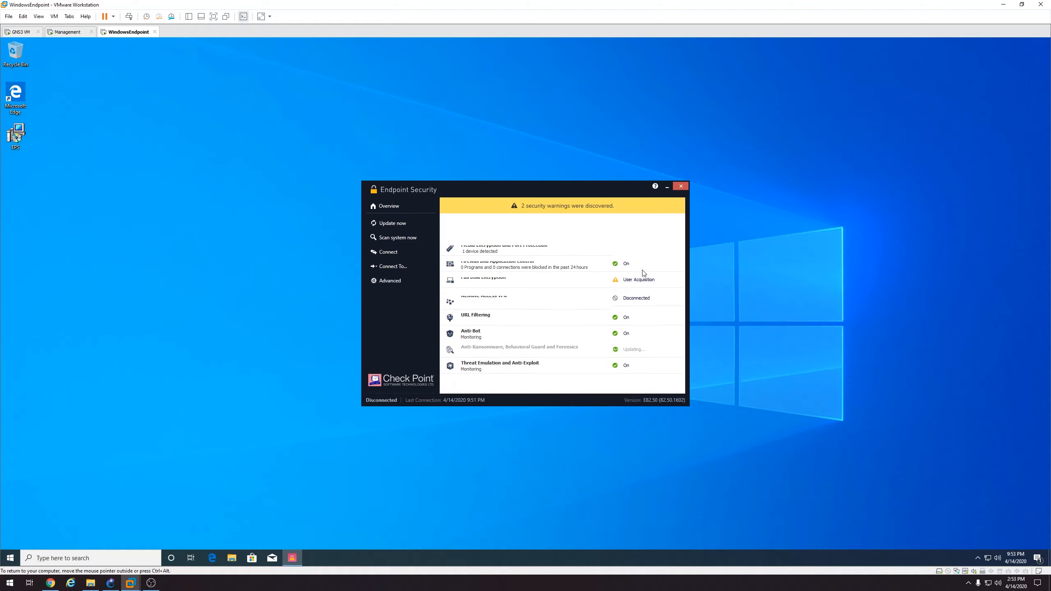